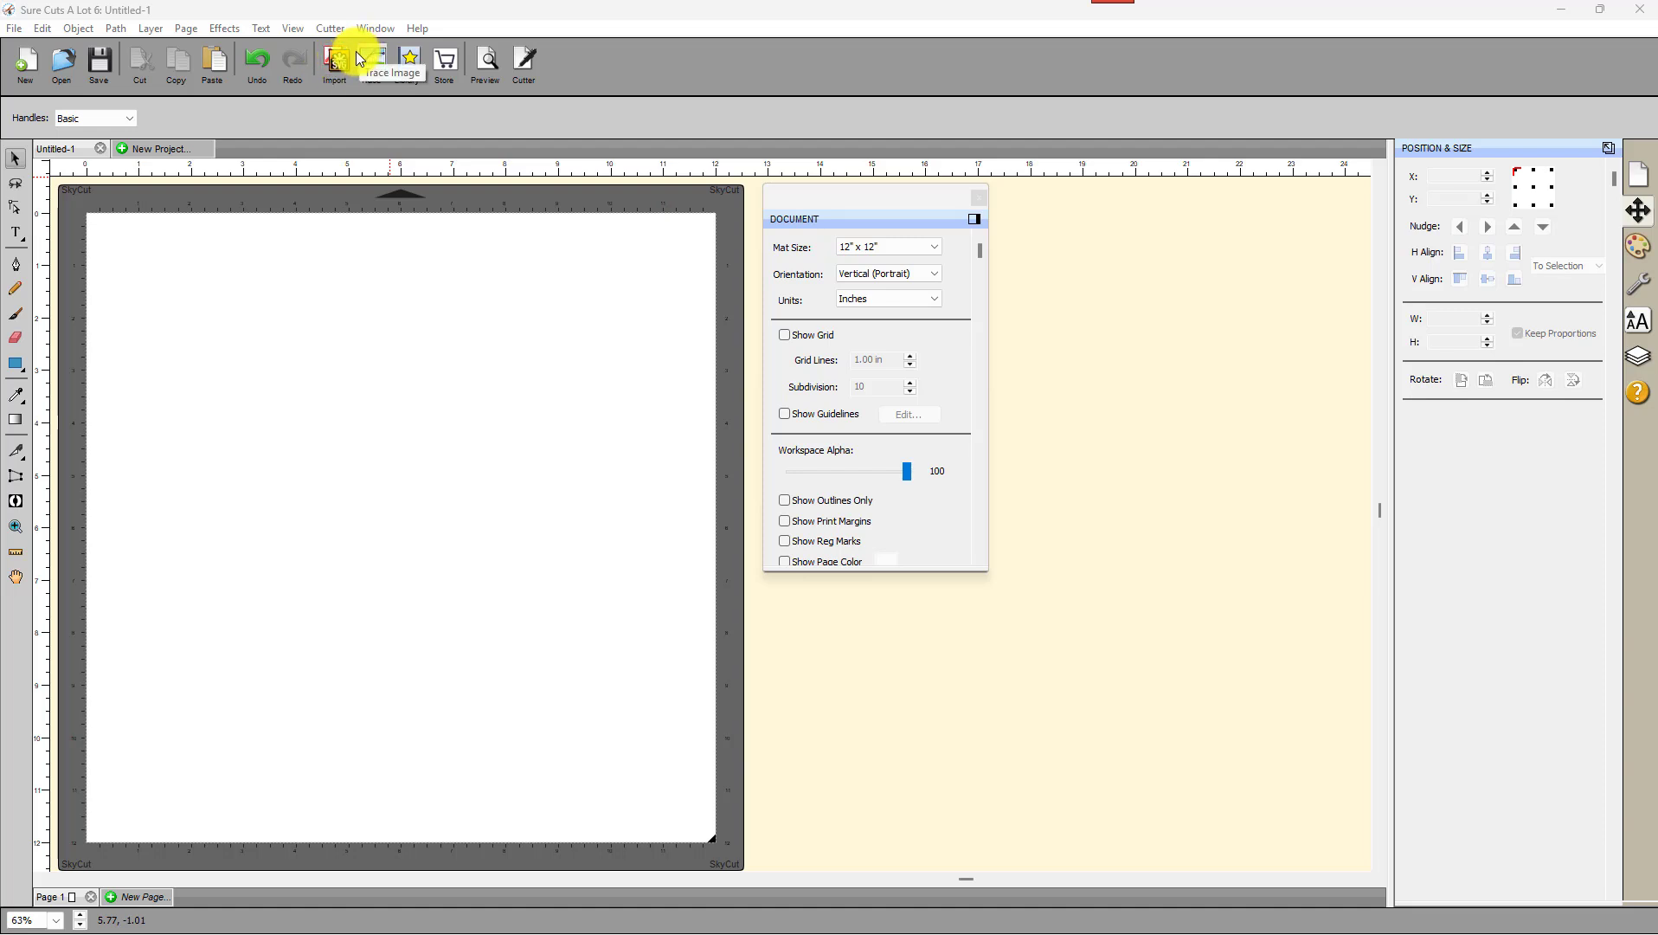
Import Hair Clip Holder.svg and place its upper corner on the mat at about X 1.05 in, Y 0.84 in.
click(336, 62)
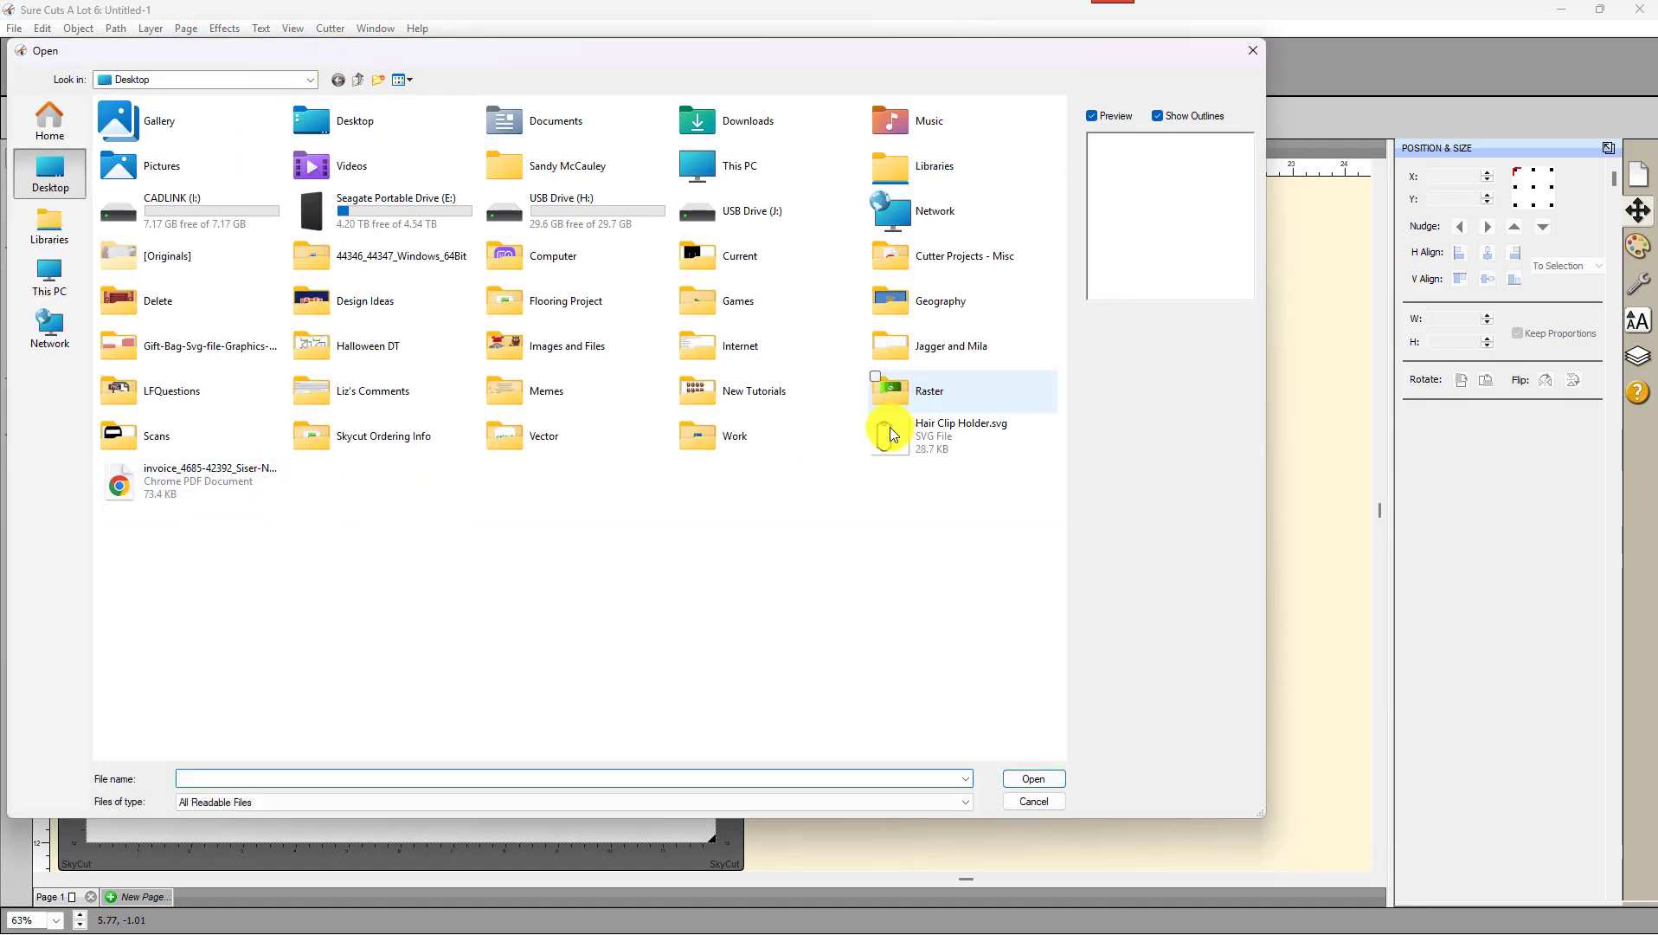
click(942, 431)
click(1027, 778)
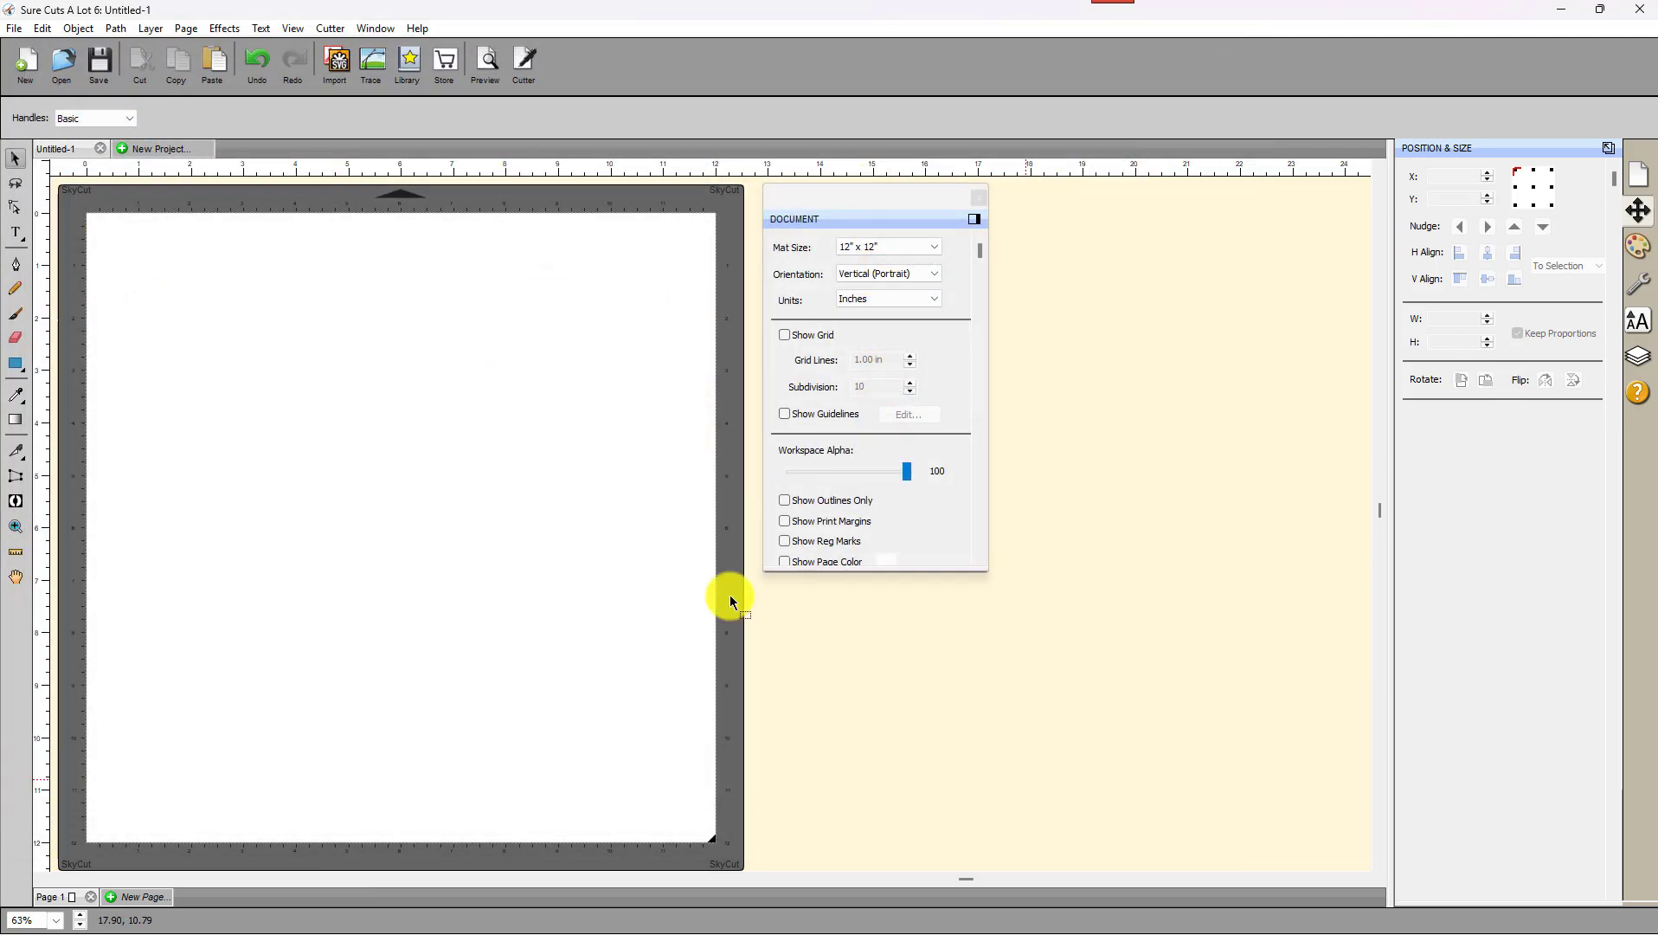
drag(498, 427, 407, 324)
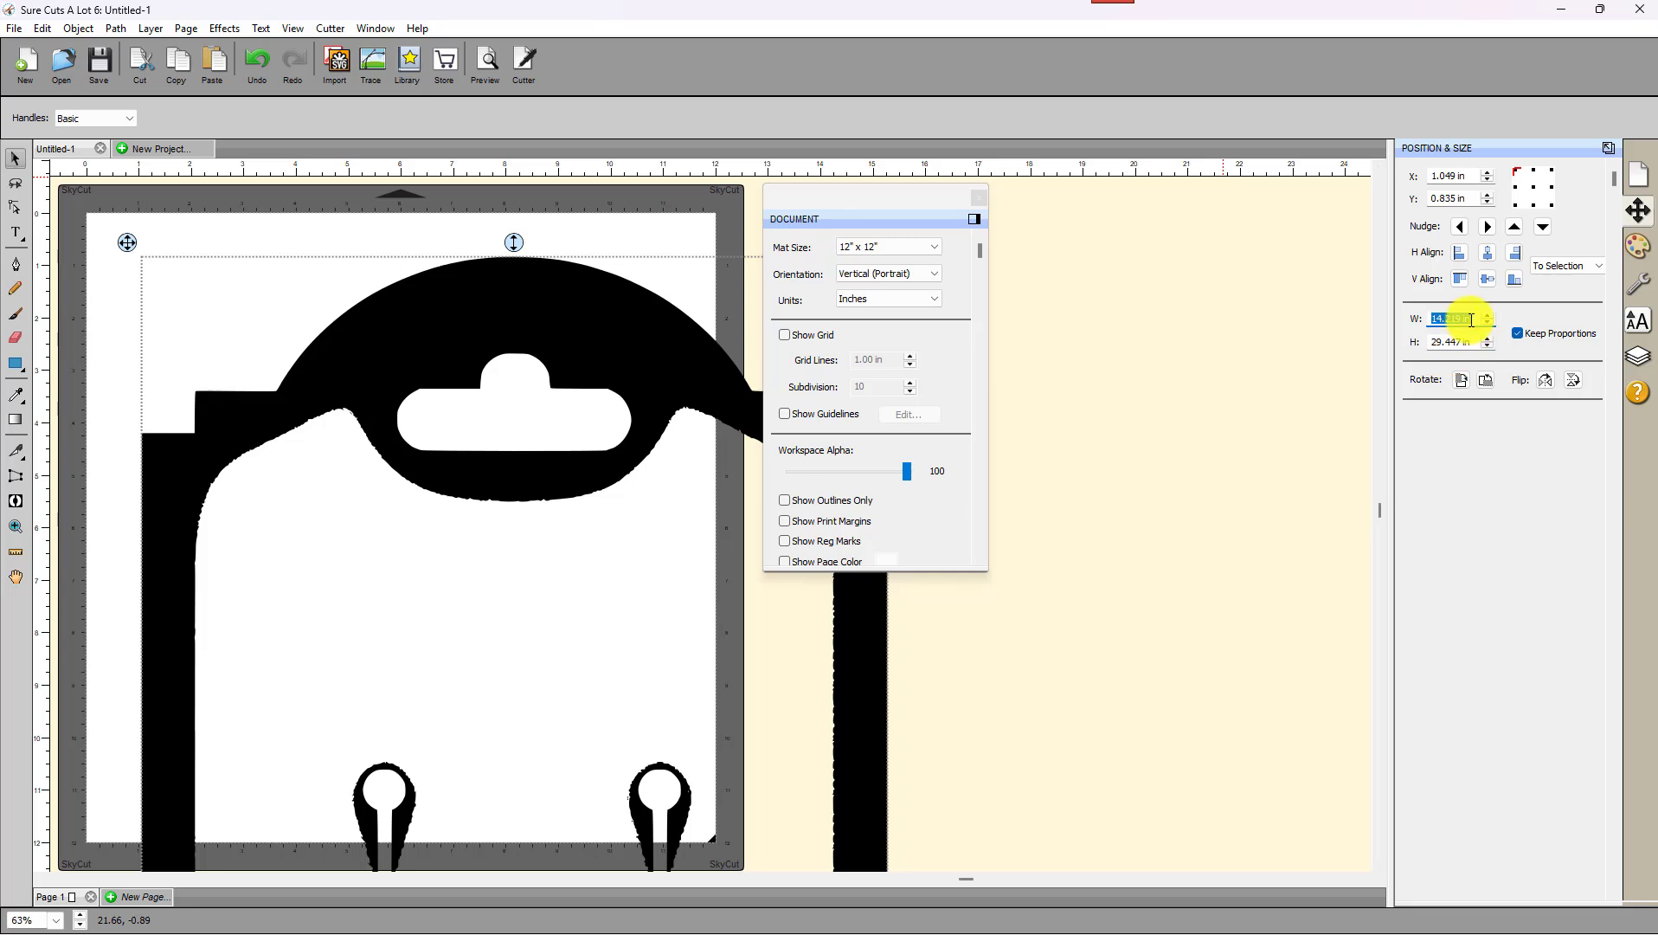
Scale the holder proportionally to 4 in wide and move it to about X 1.54 in, Y 1.35 in.
key(Tab)
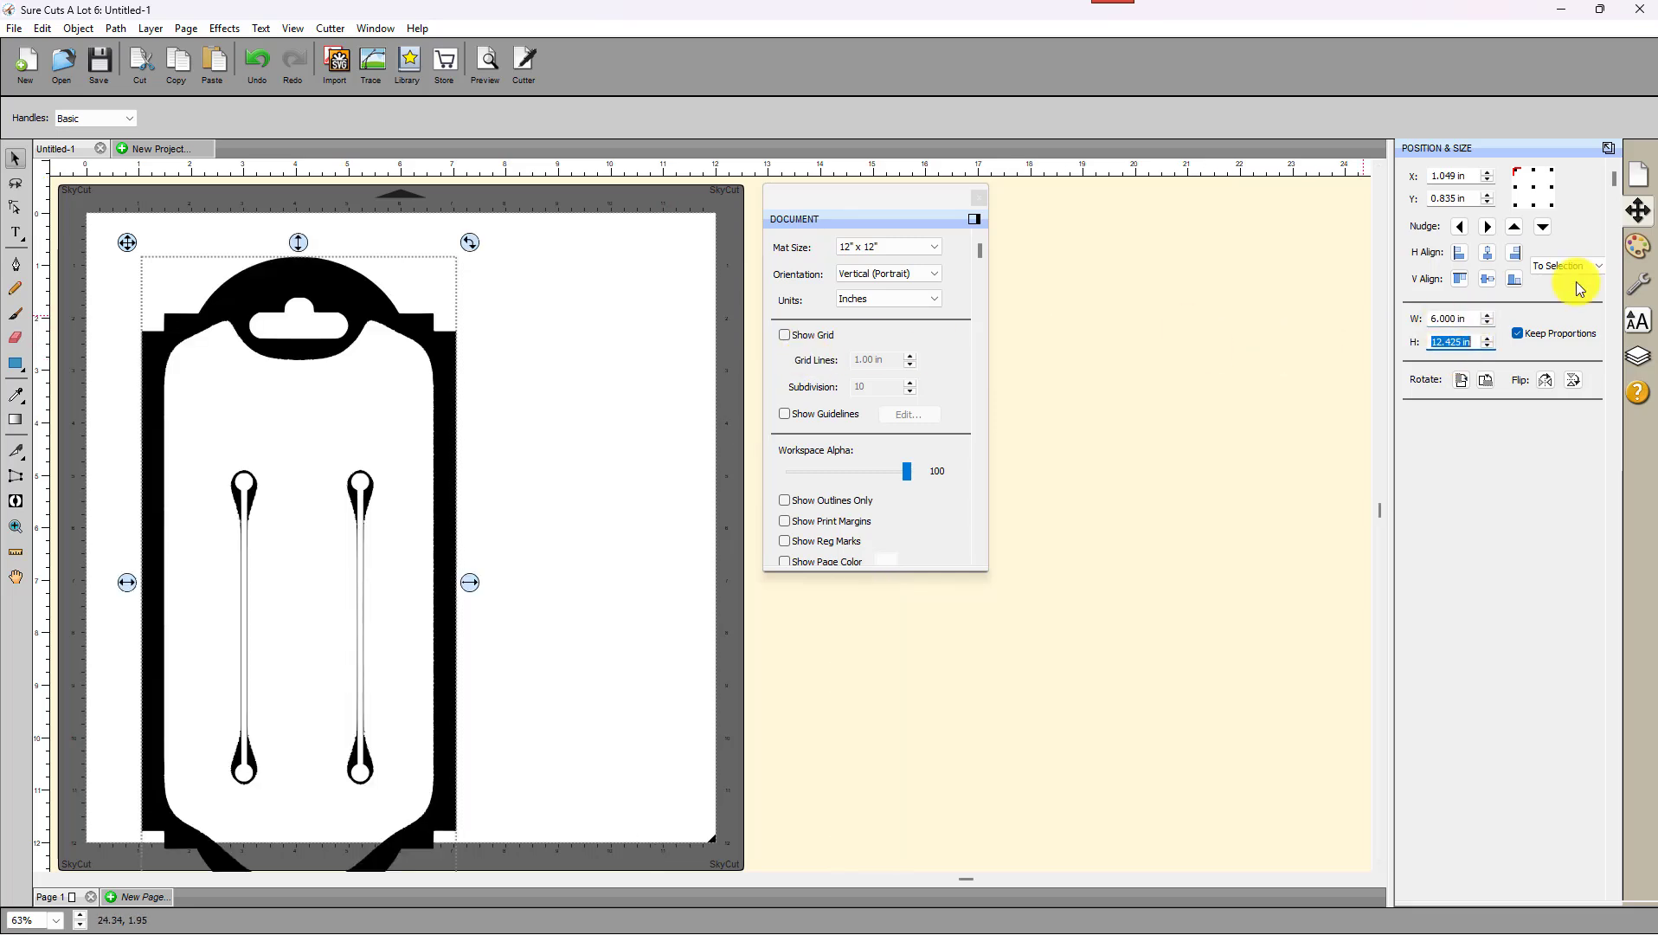
click(1468, 320)
text(4)
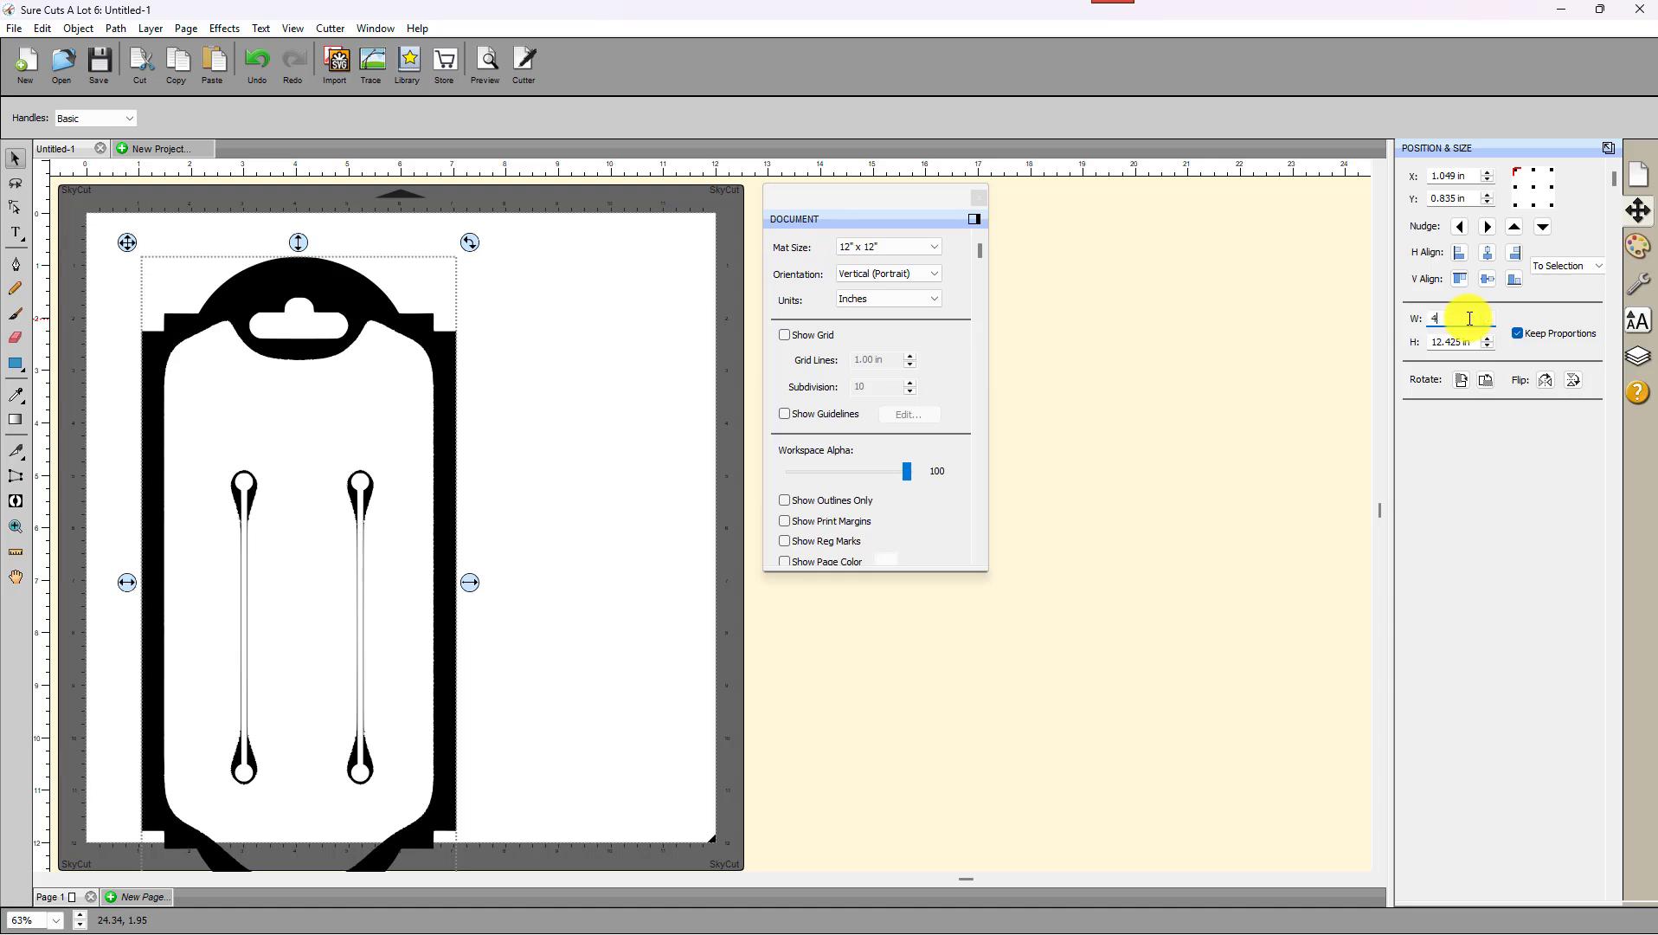
key(Tab)
drag(268, 266, 295, 292)
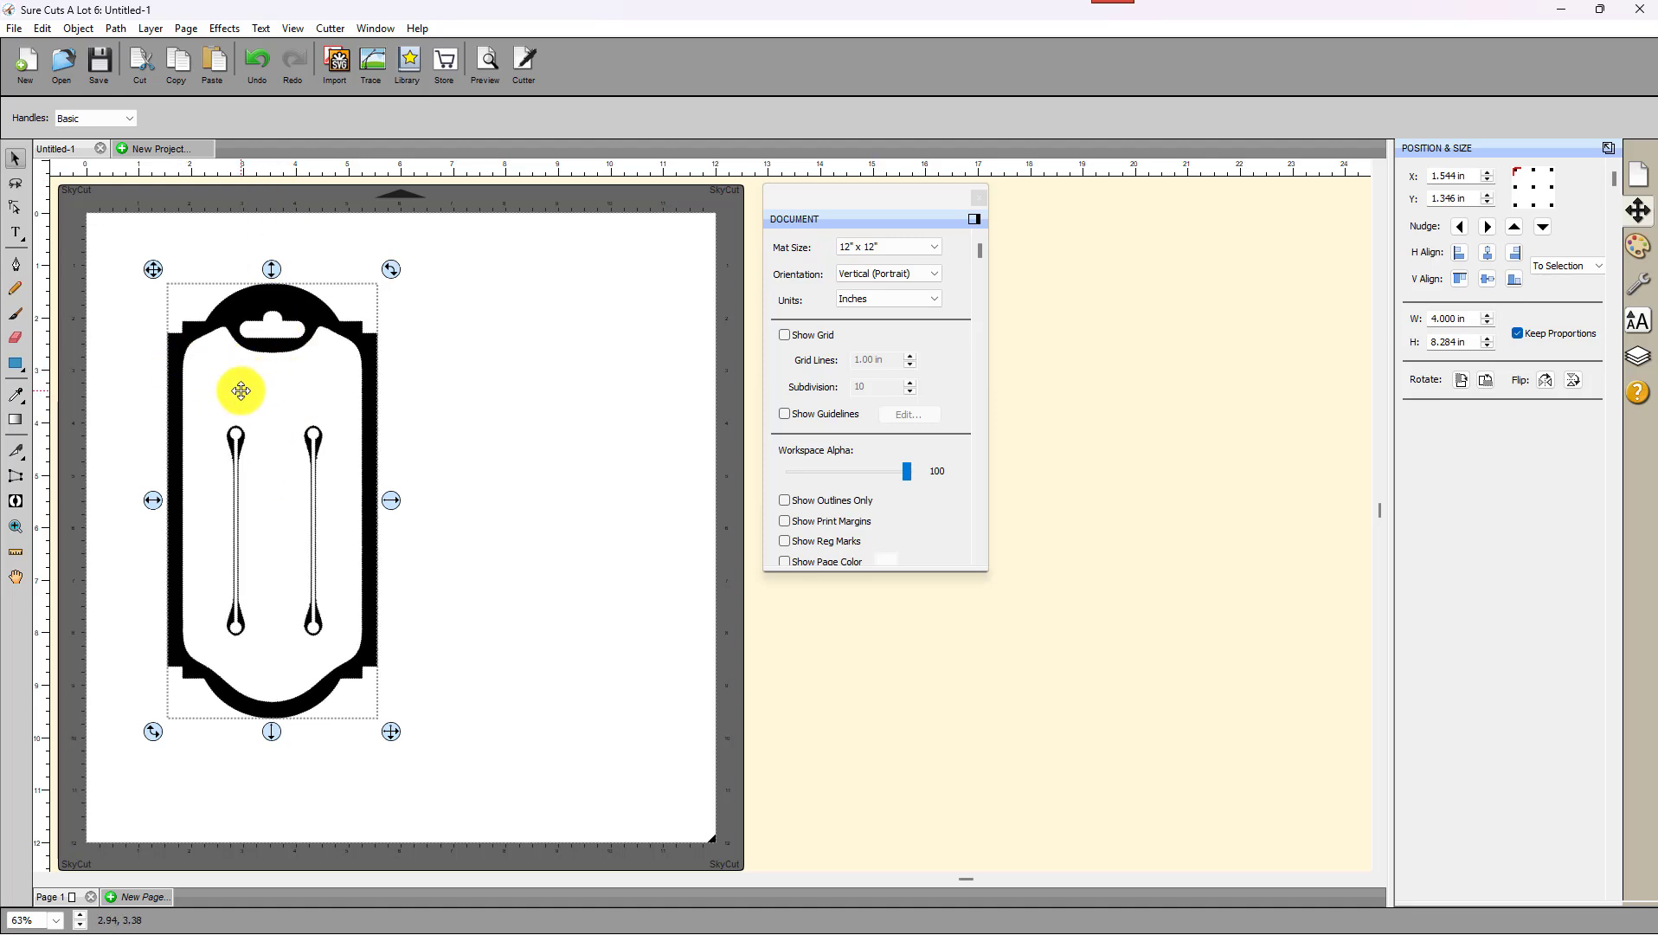
Break the holder apart into separate paths and set the workspace to show outlines only.
click(72, 28)
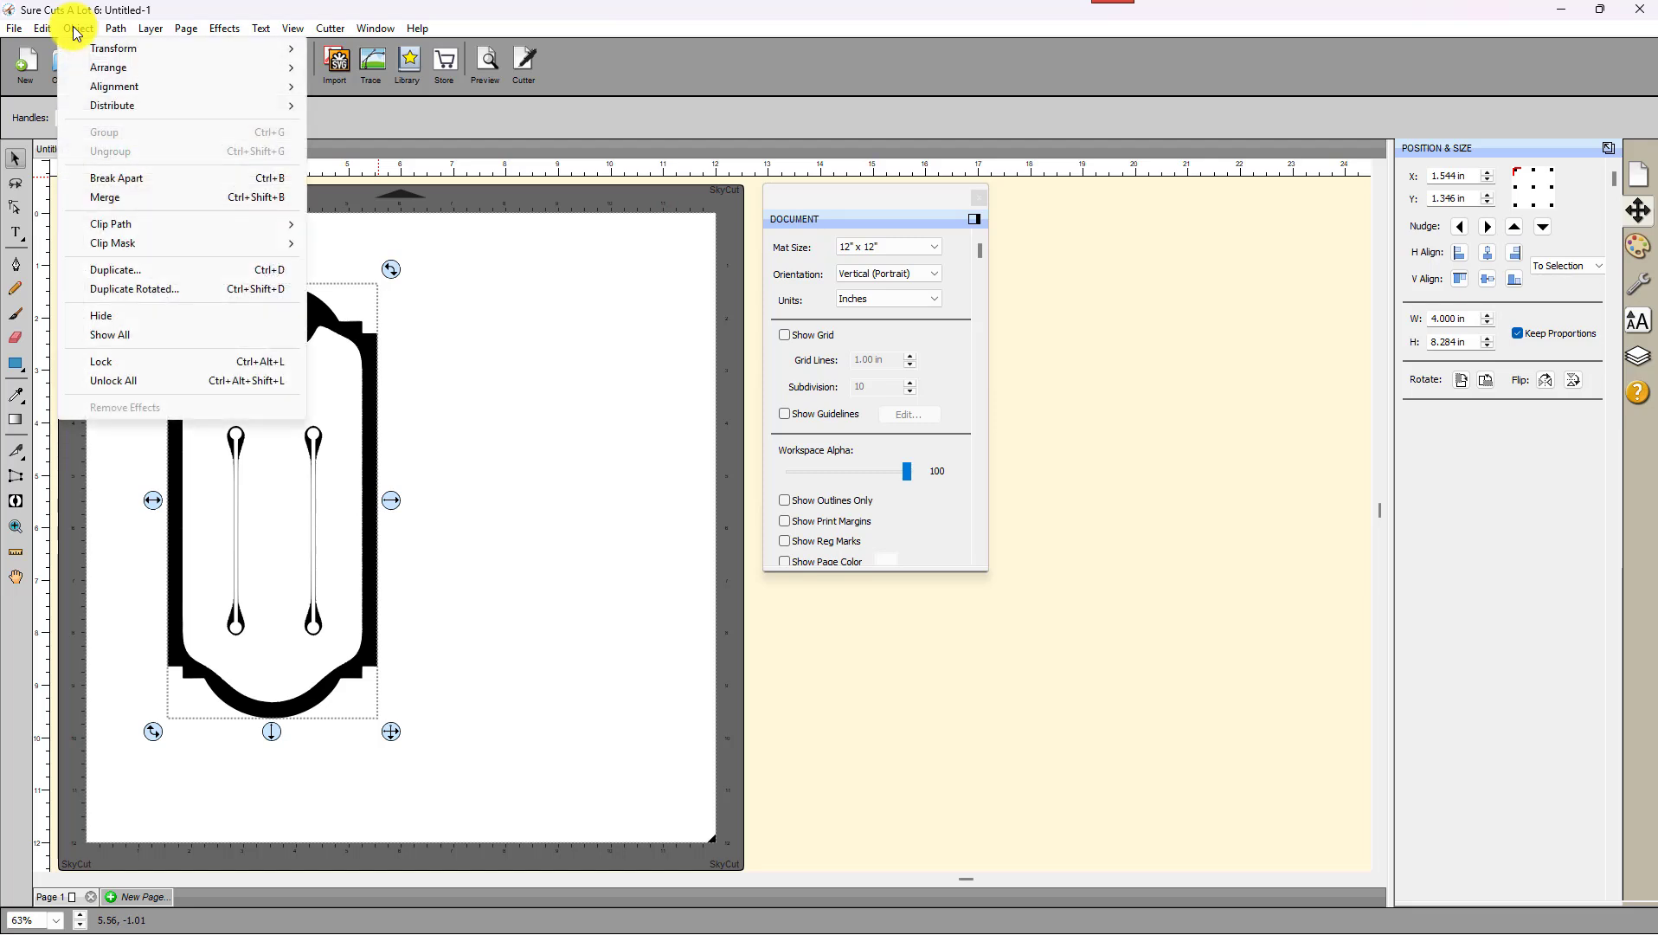
click(100, 180)
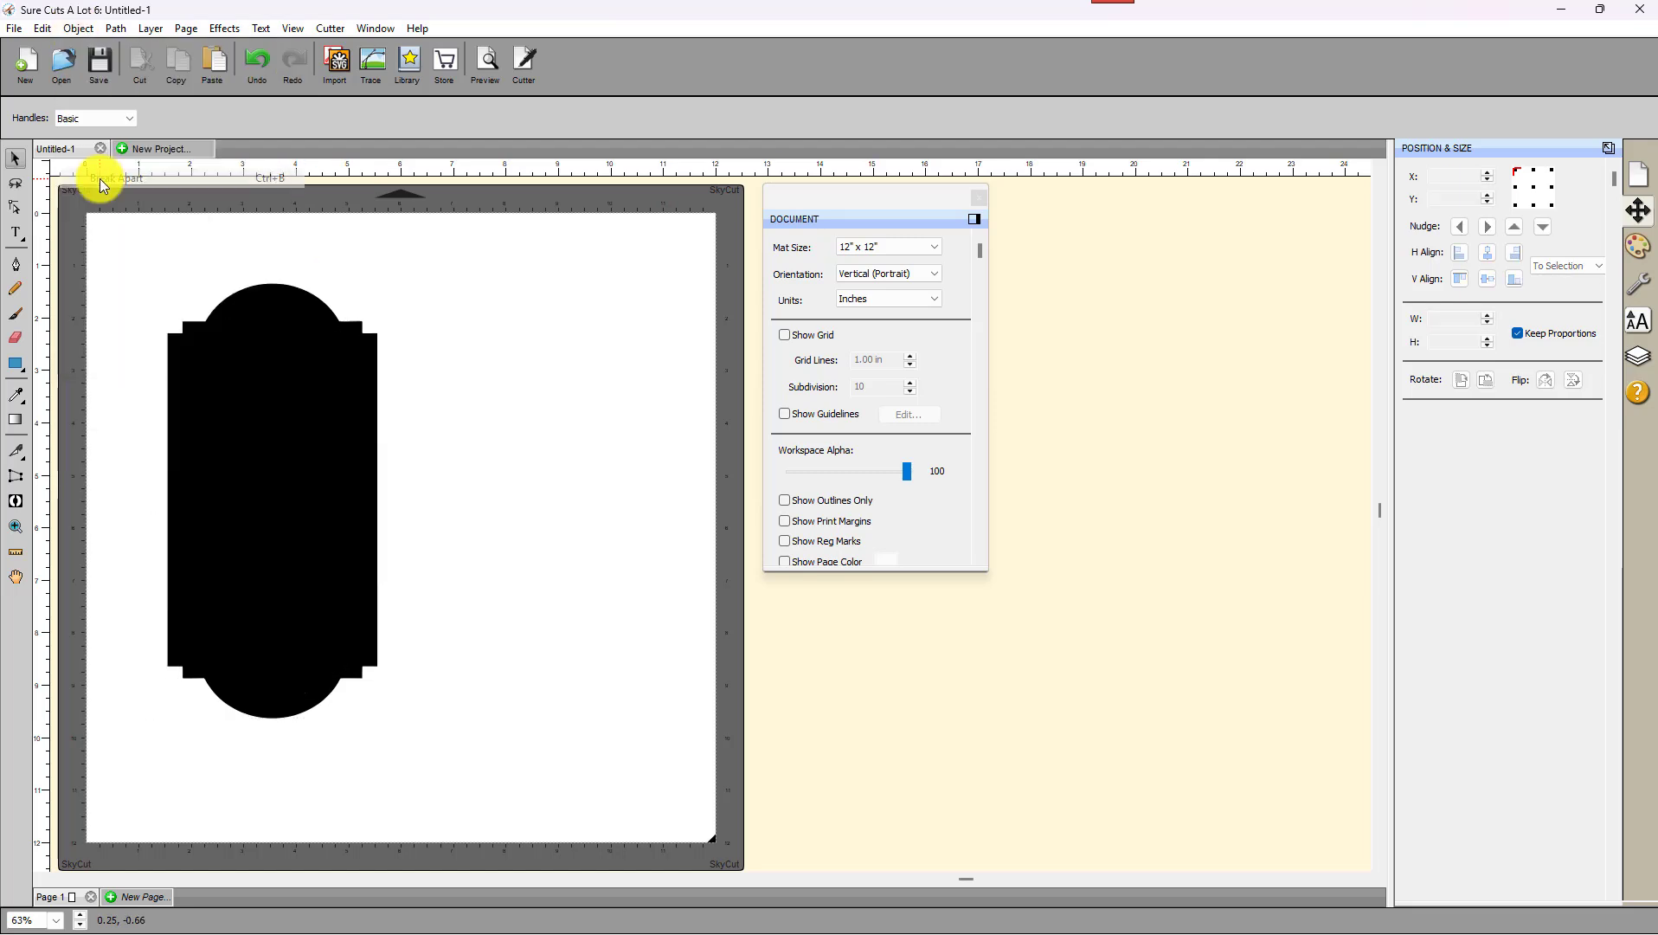
click(315, 316)
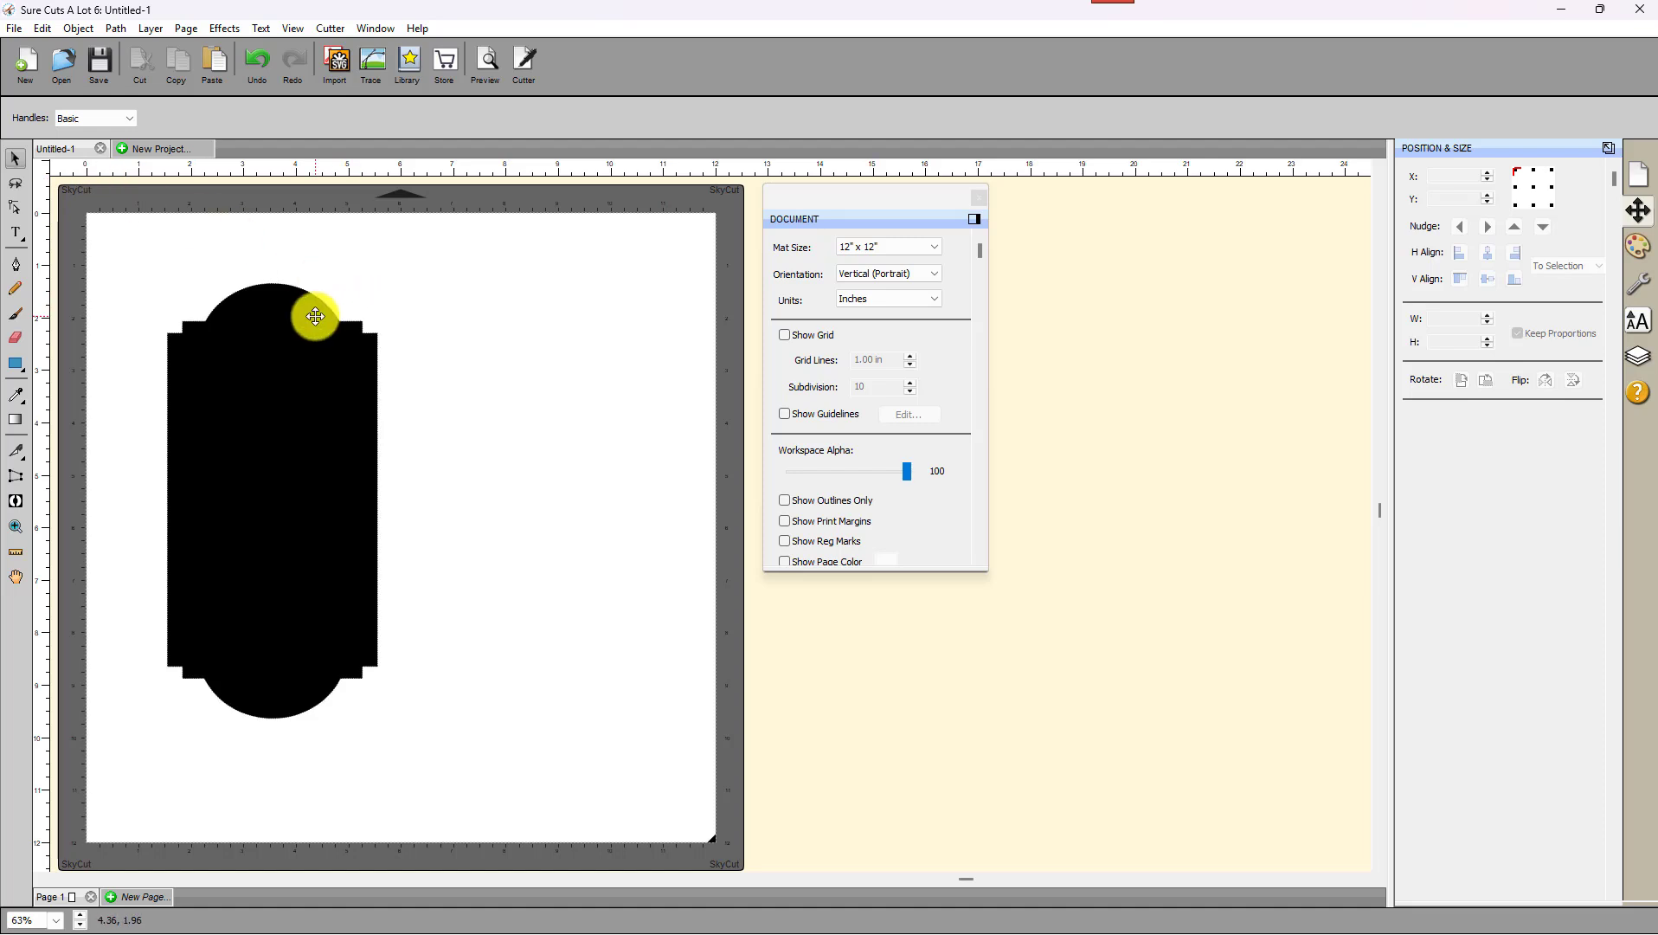
click(505, 383)
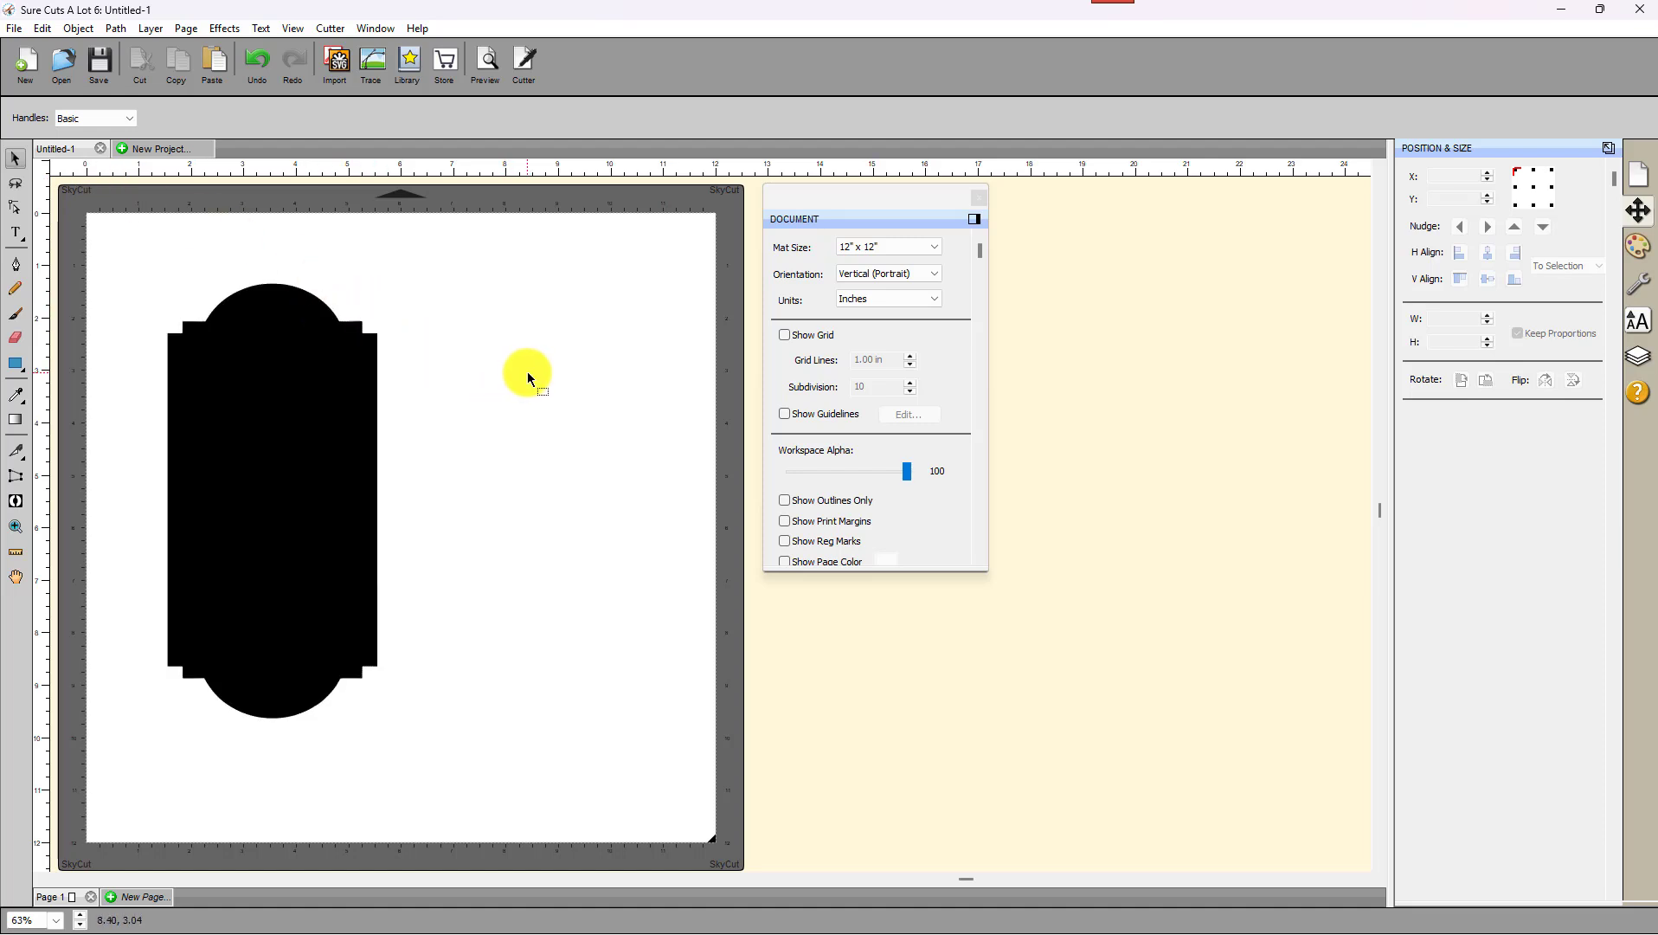
click(785, 500)
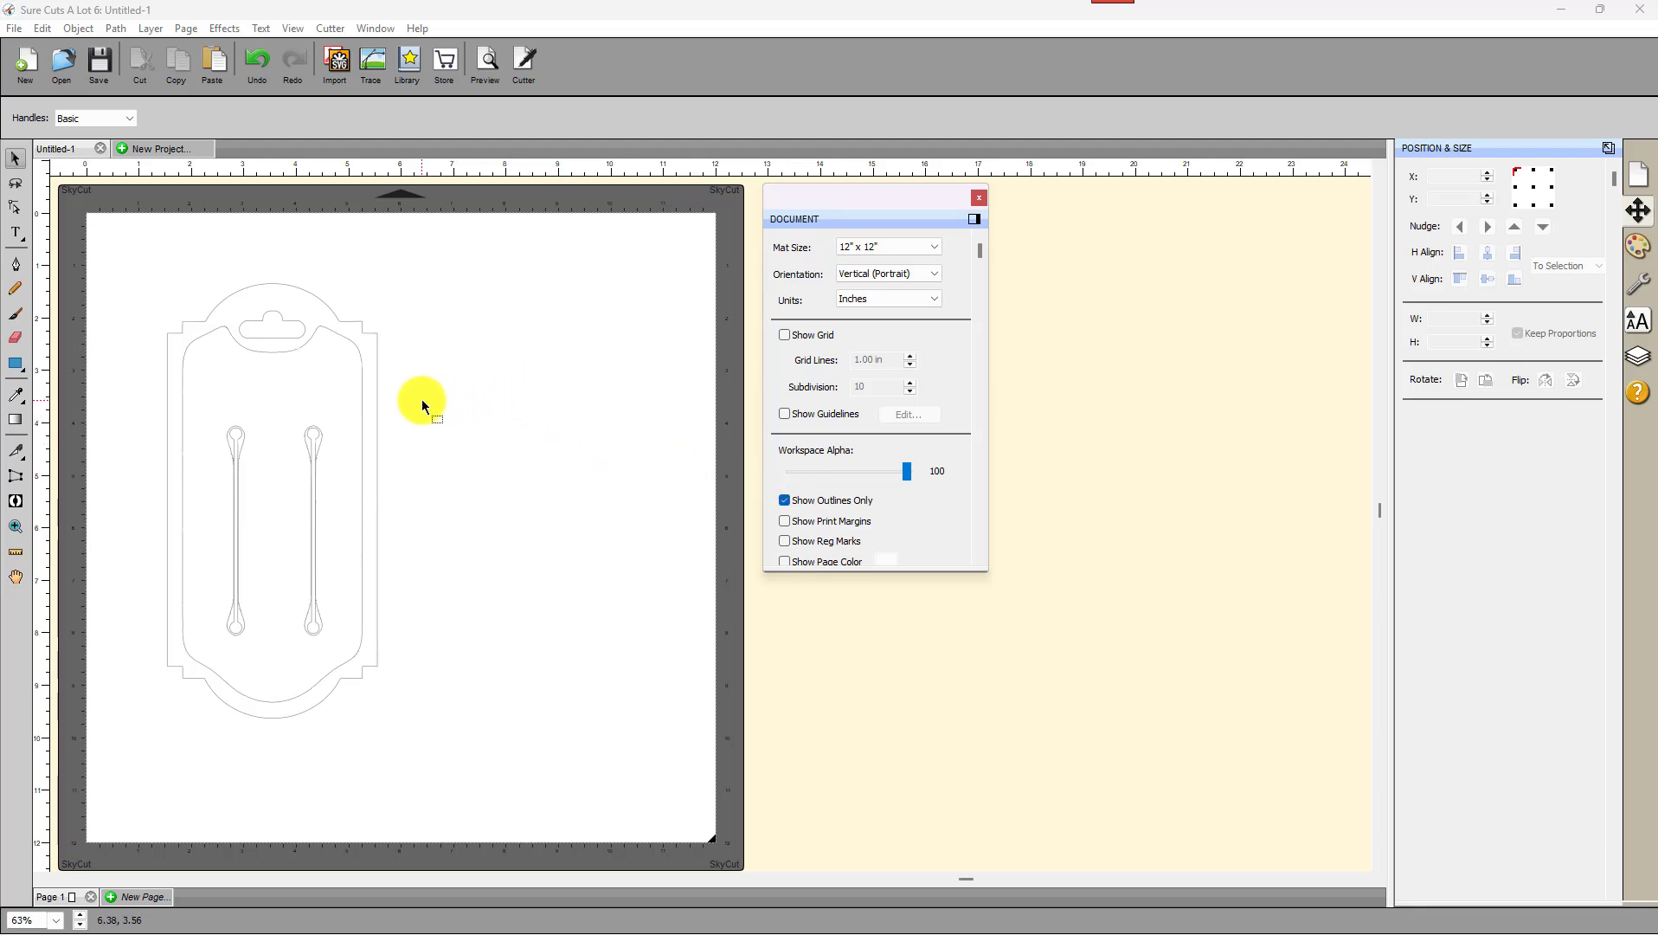
Ungroup the broken-apart pieces of the holder so each outline can be selected individually.
click(368, 402)
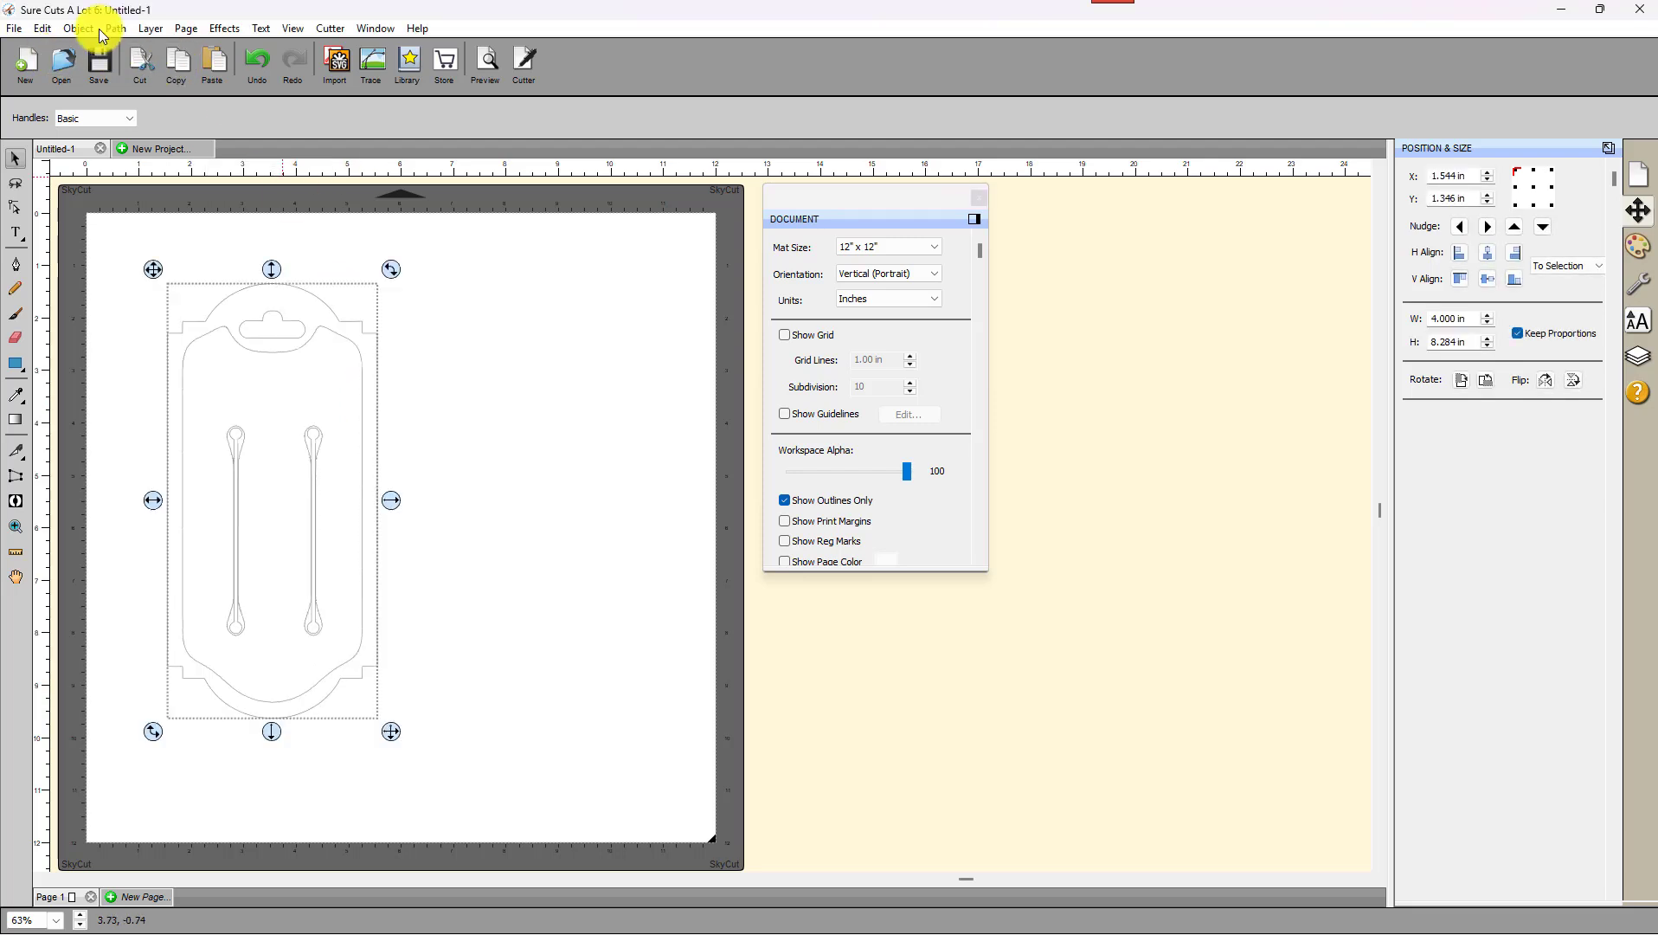
click(76, 29)
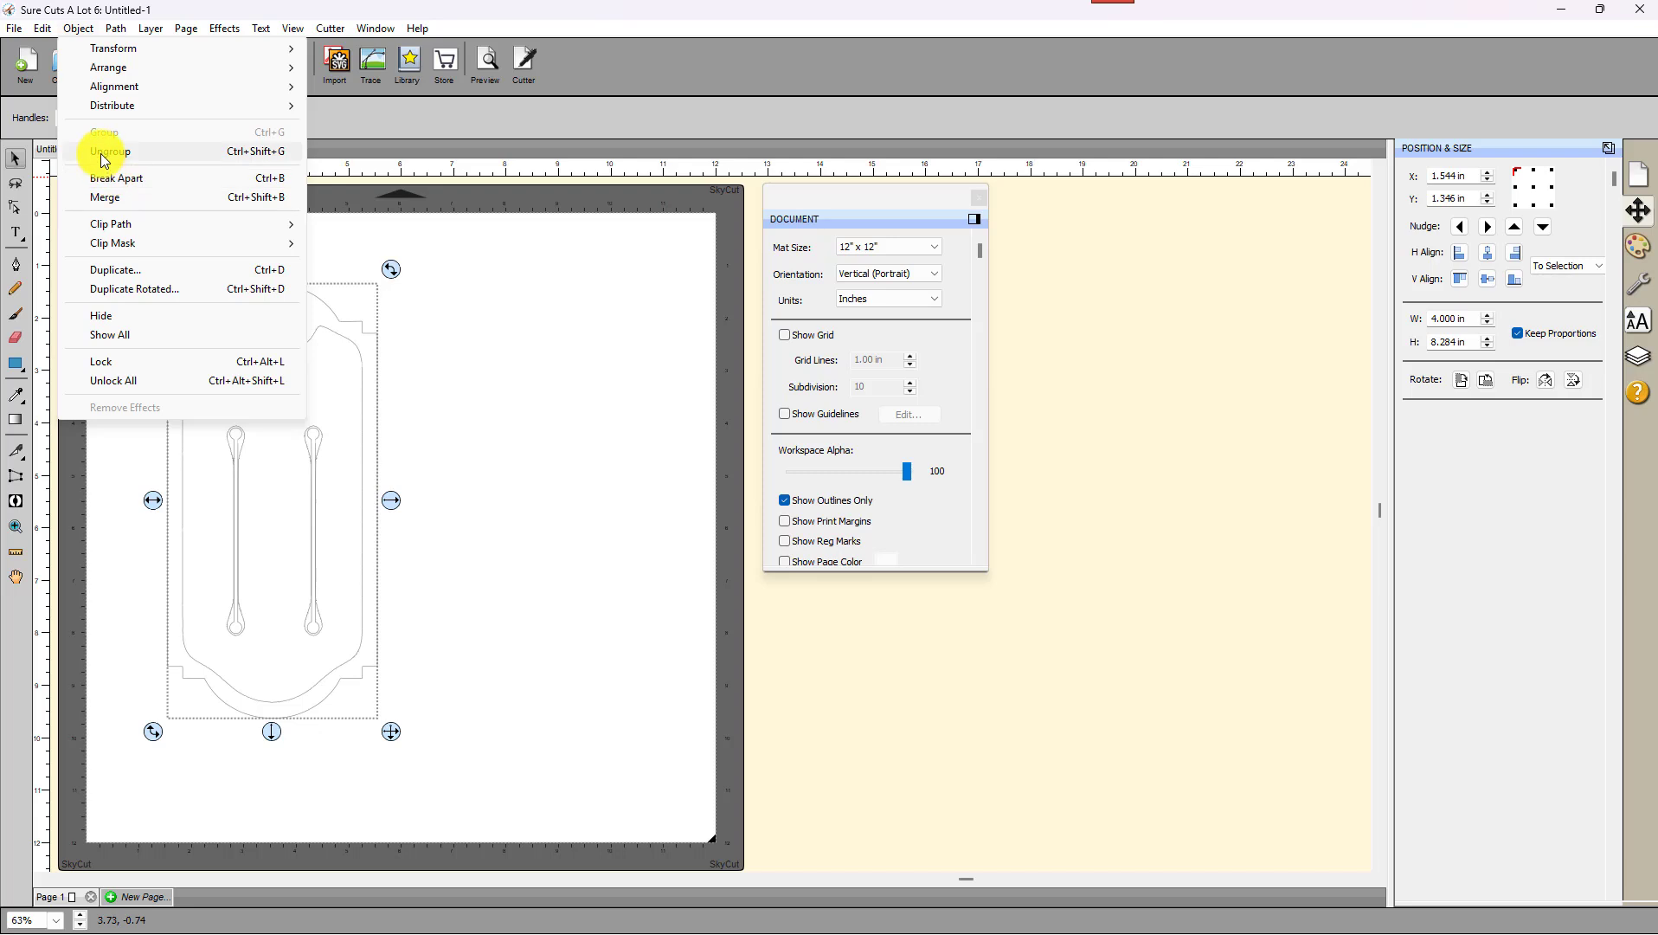
click(108, 150)
click(402, 391)
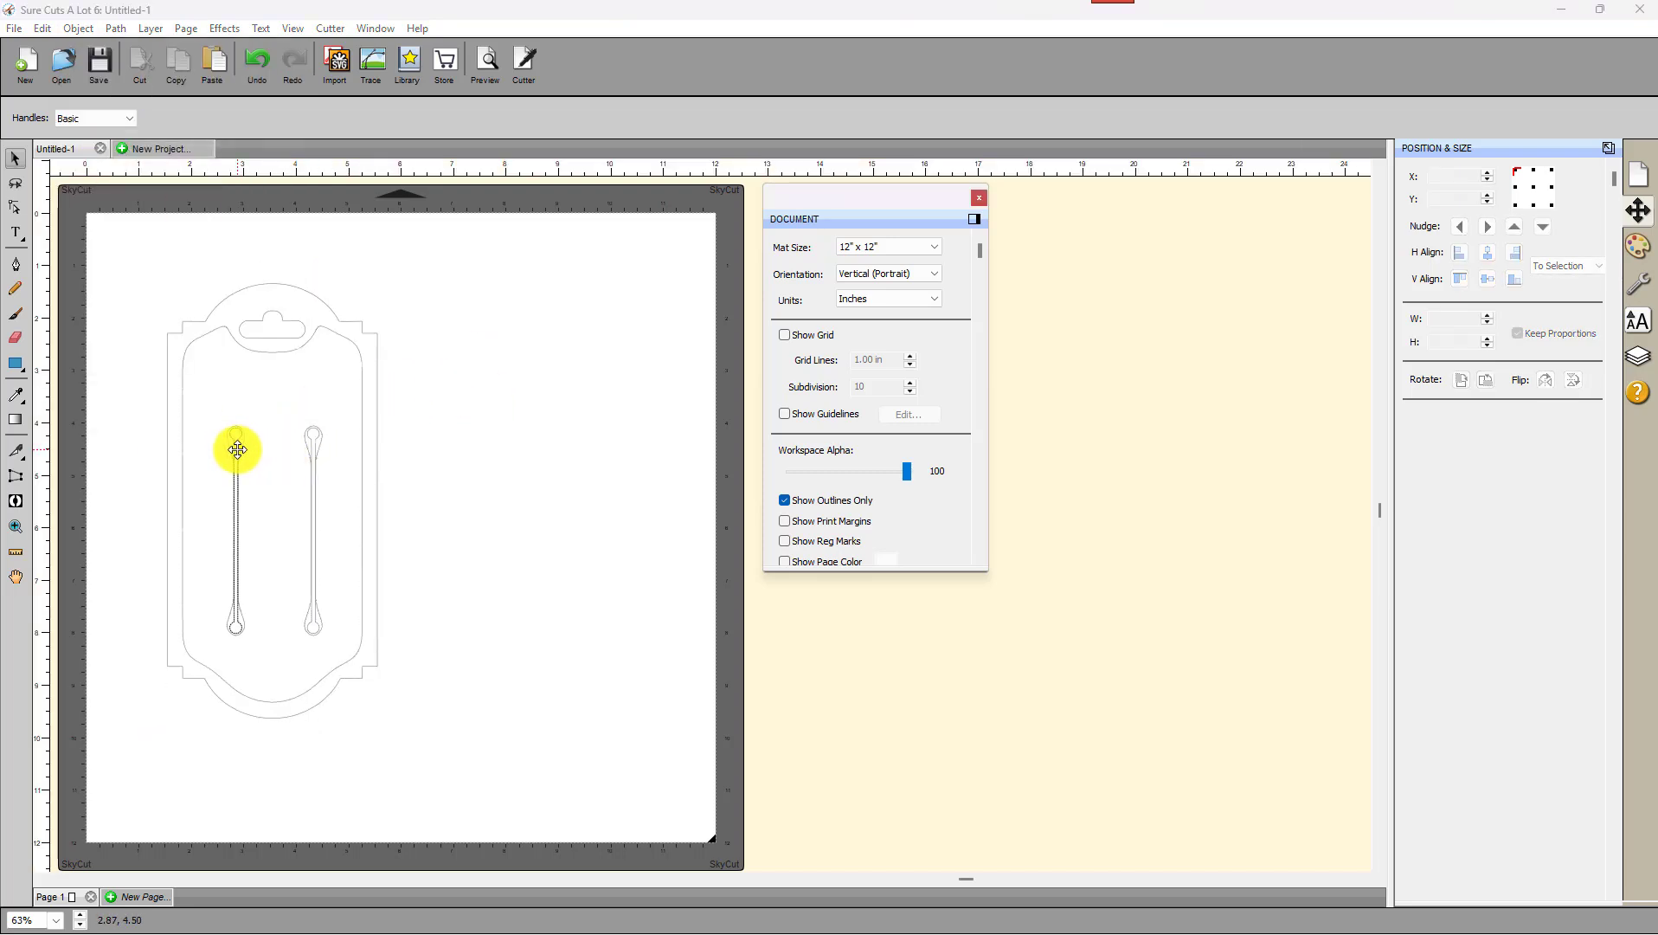
Delete the holder's inner frame outline and the outer teardrop-ended outlines around both vertical slots.
click(360, 416)
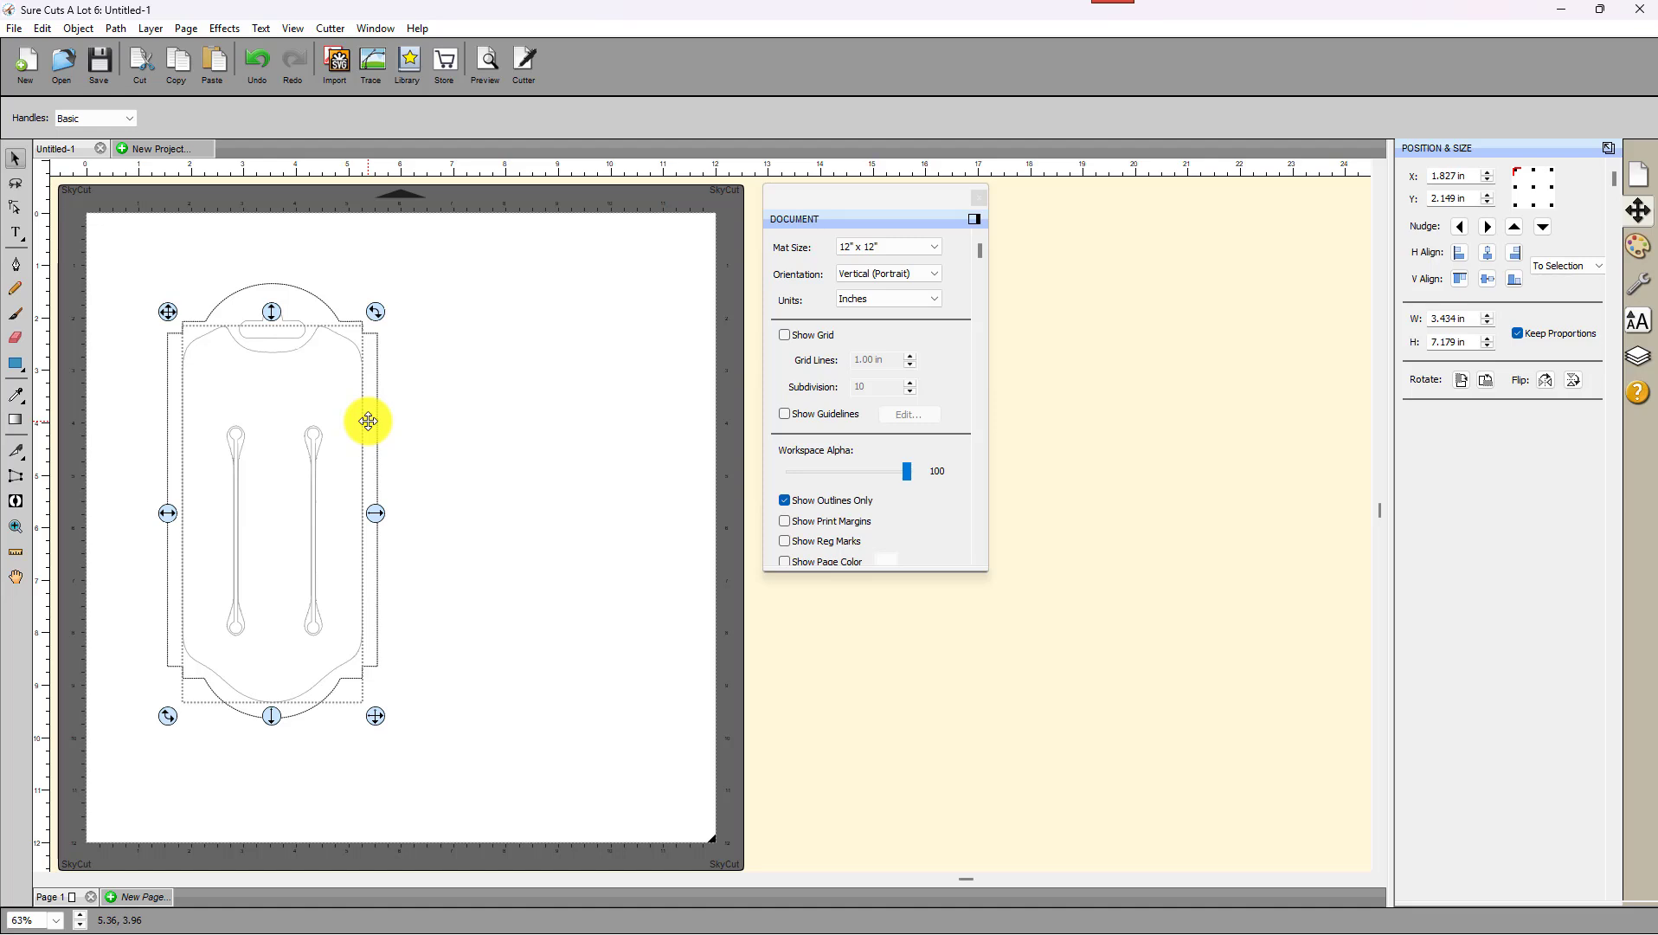
click(450, 546)
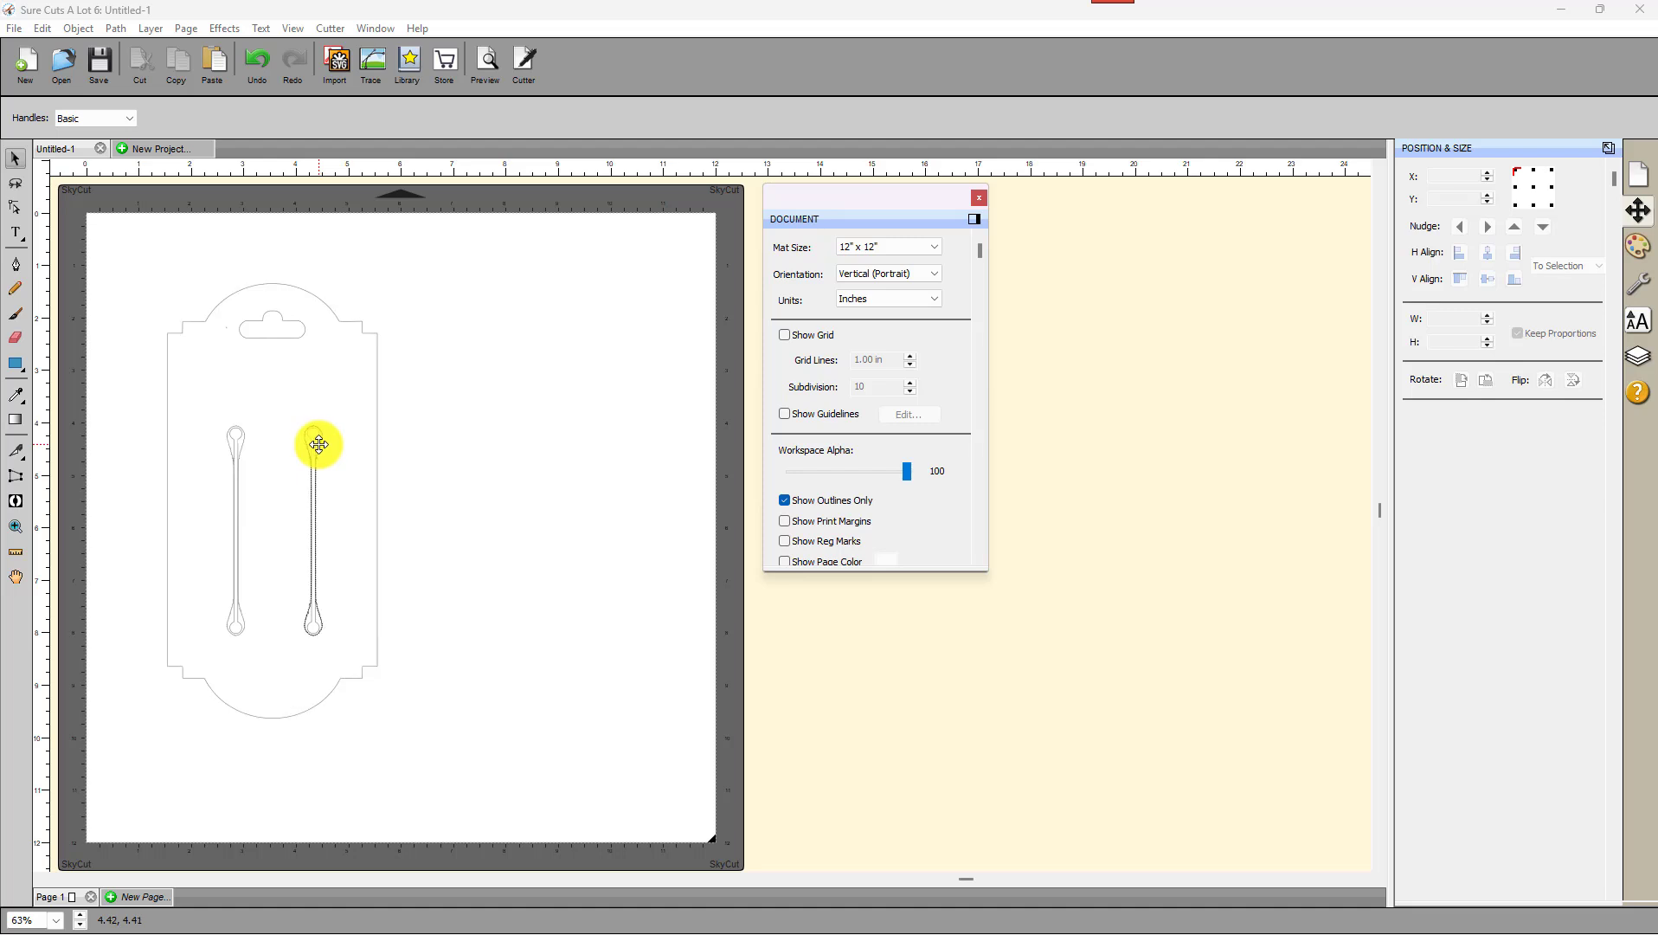
click(319, 444)
drag(319, 444, 242, 447)
key(Delete)
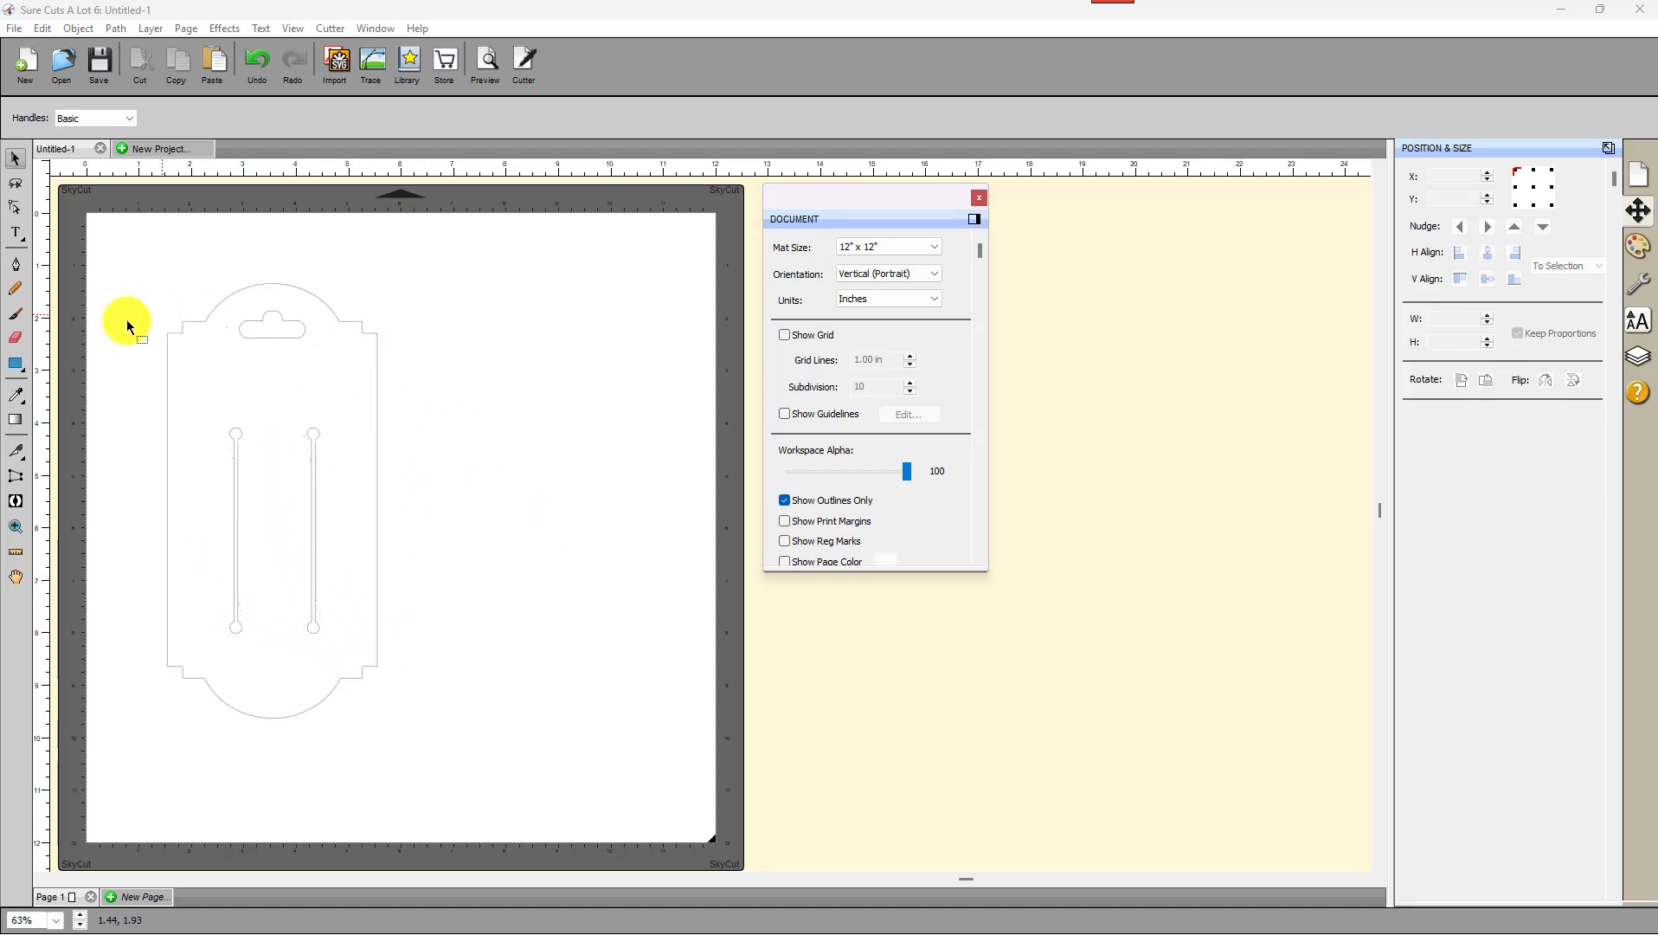
Delete the stray specks around the upper and lower ends of the two vertical slots.
click(226, 391)
click(452, 451)
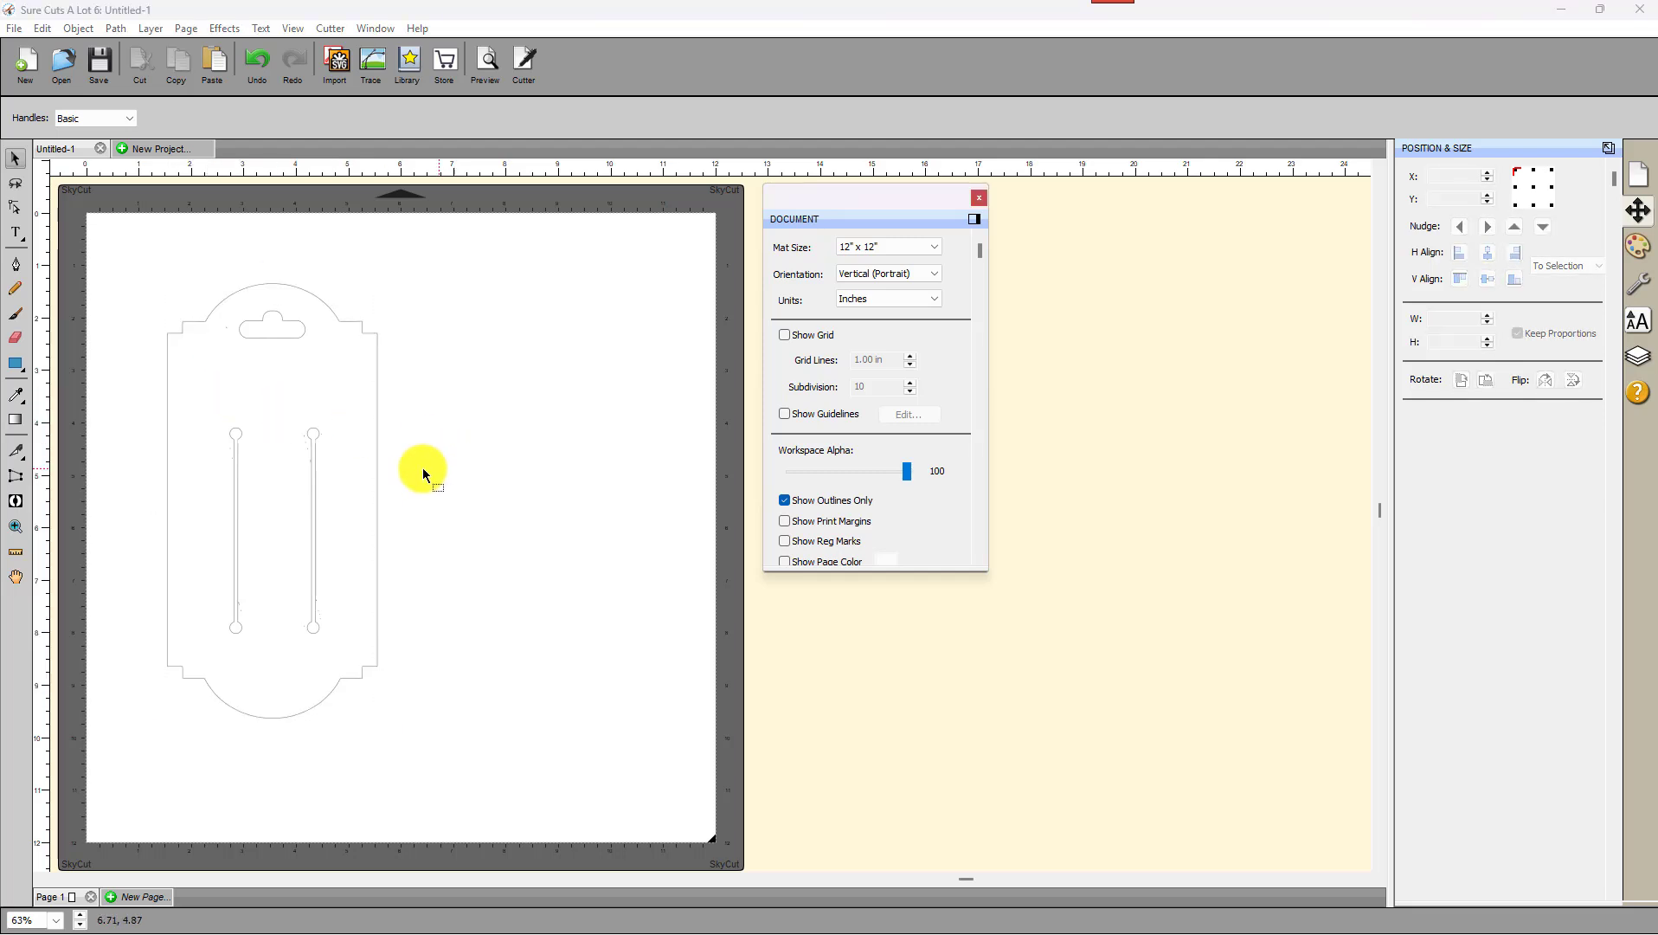
drag(131, 387, 346, 500)
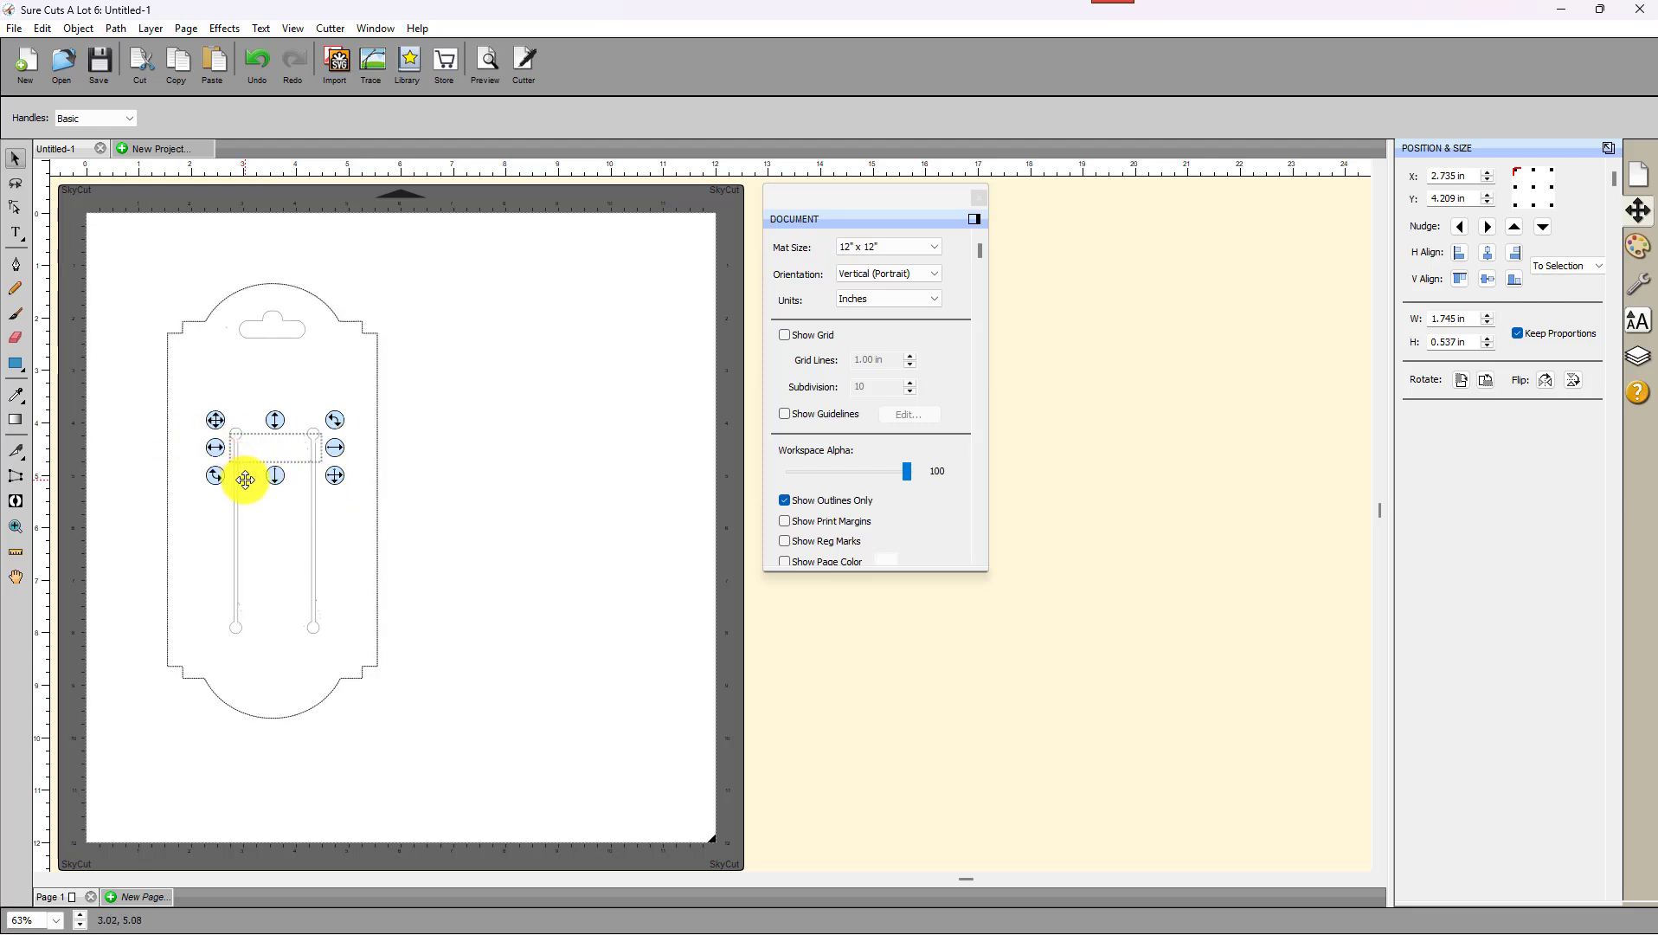
key(Delete)
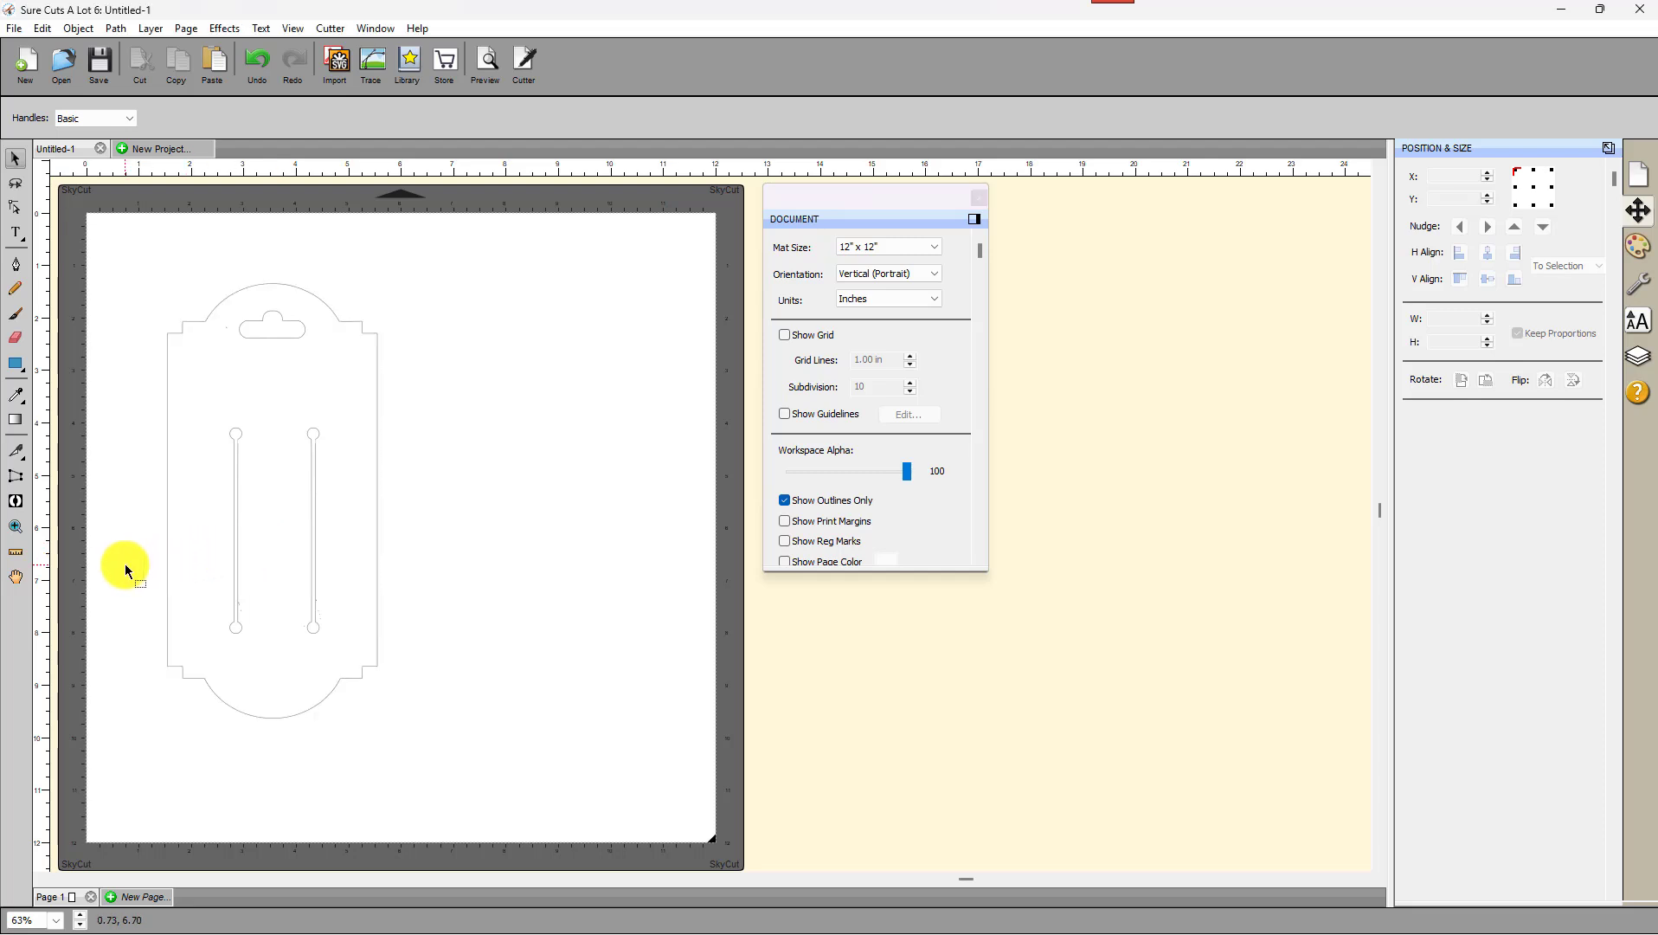
drag(124, 564, 352, 650)
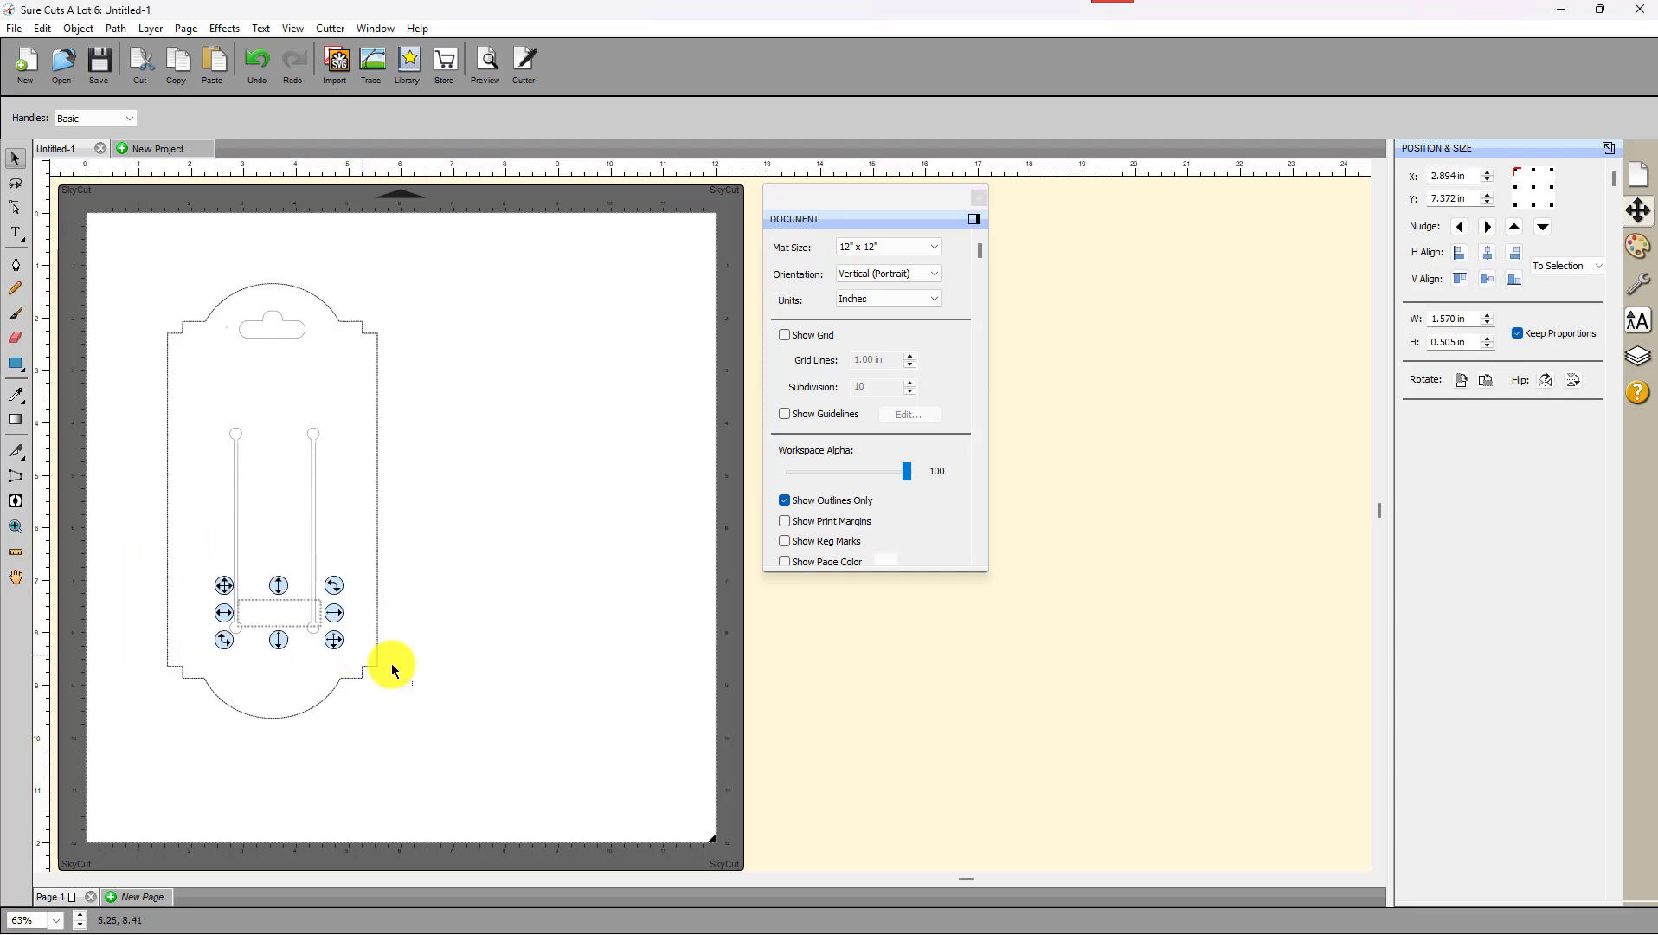
click(466, 688)
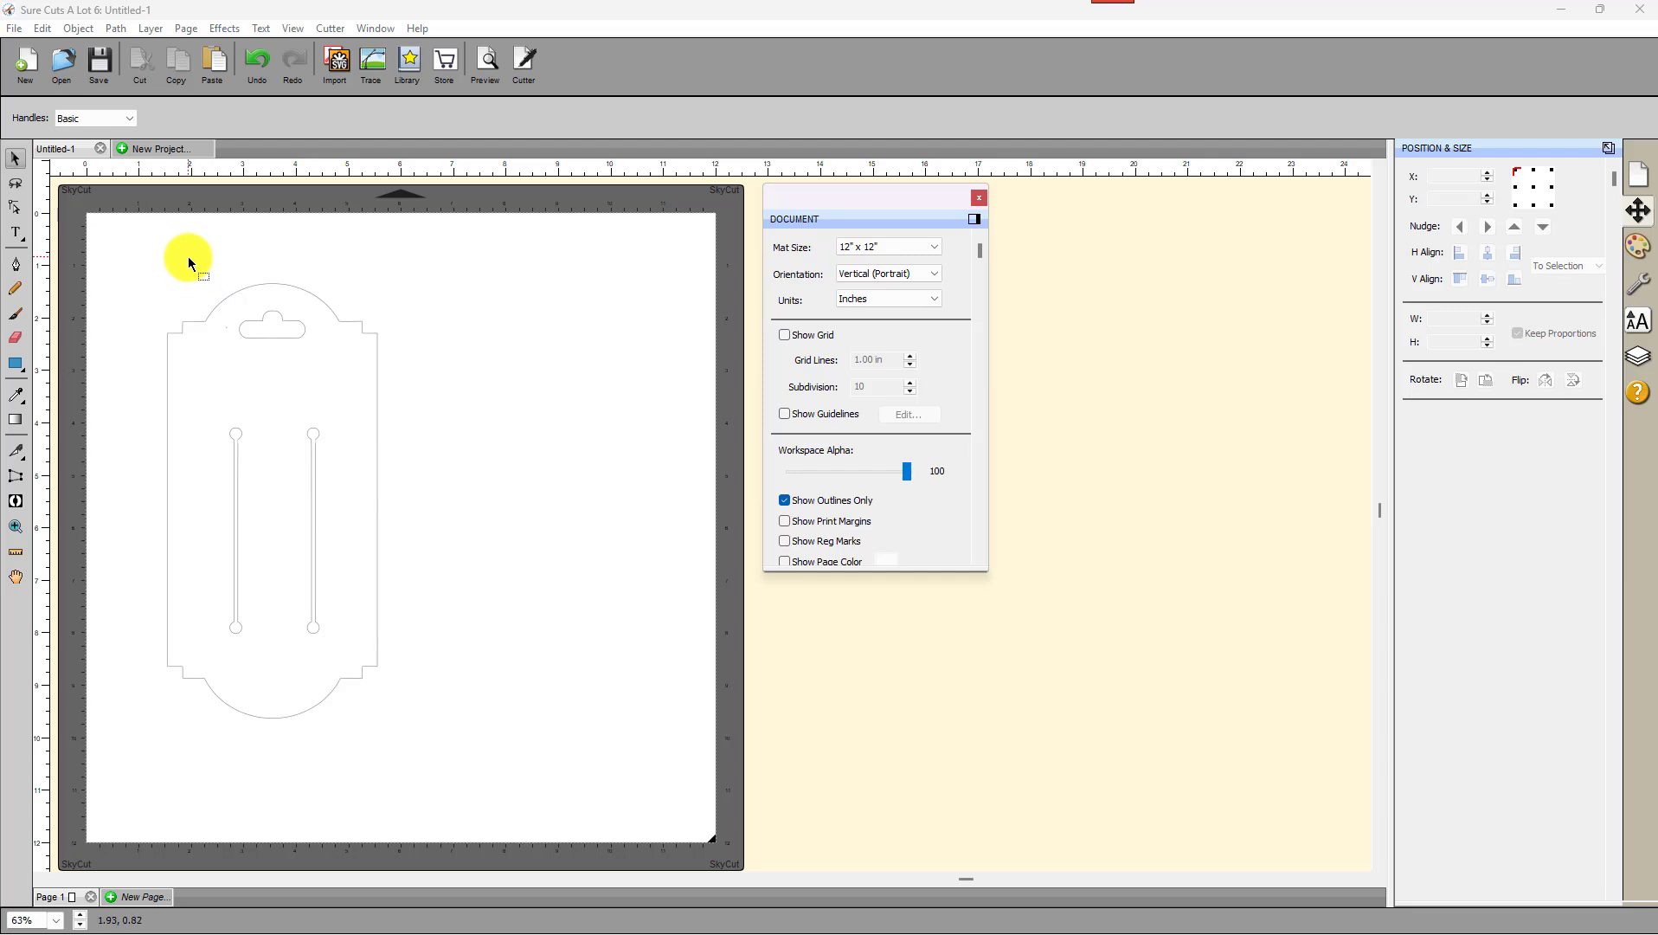
Preview the cut lines, close the preview and delete the stray speck beside the hanging hole.
click(485, 61)
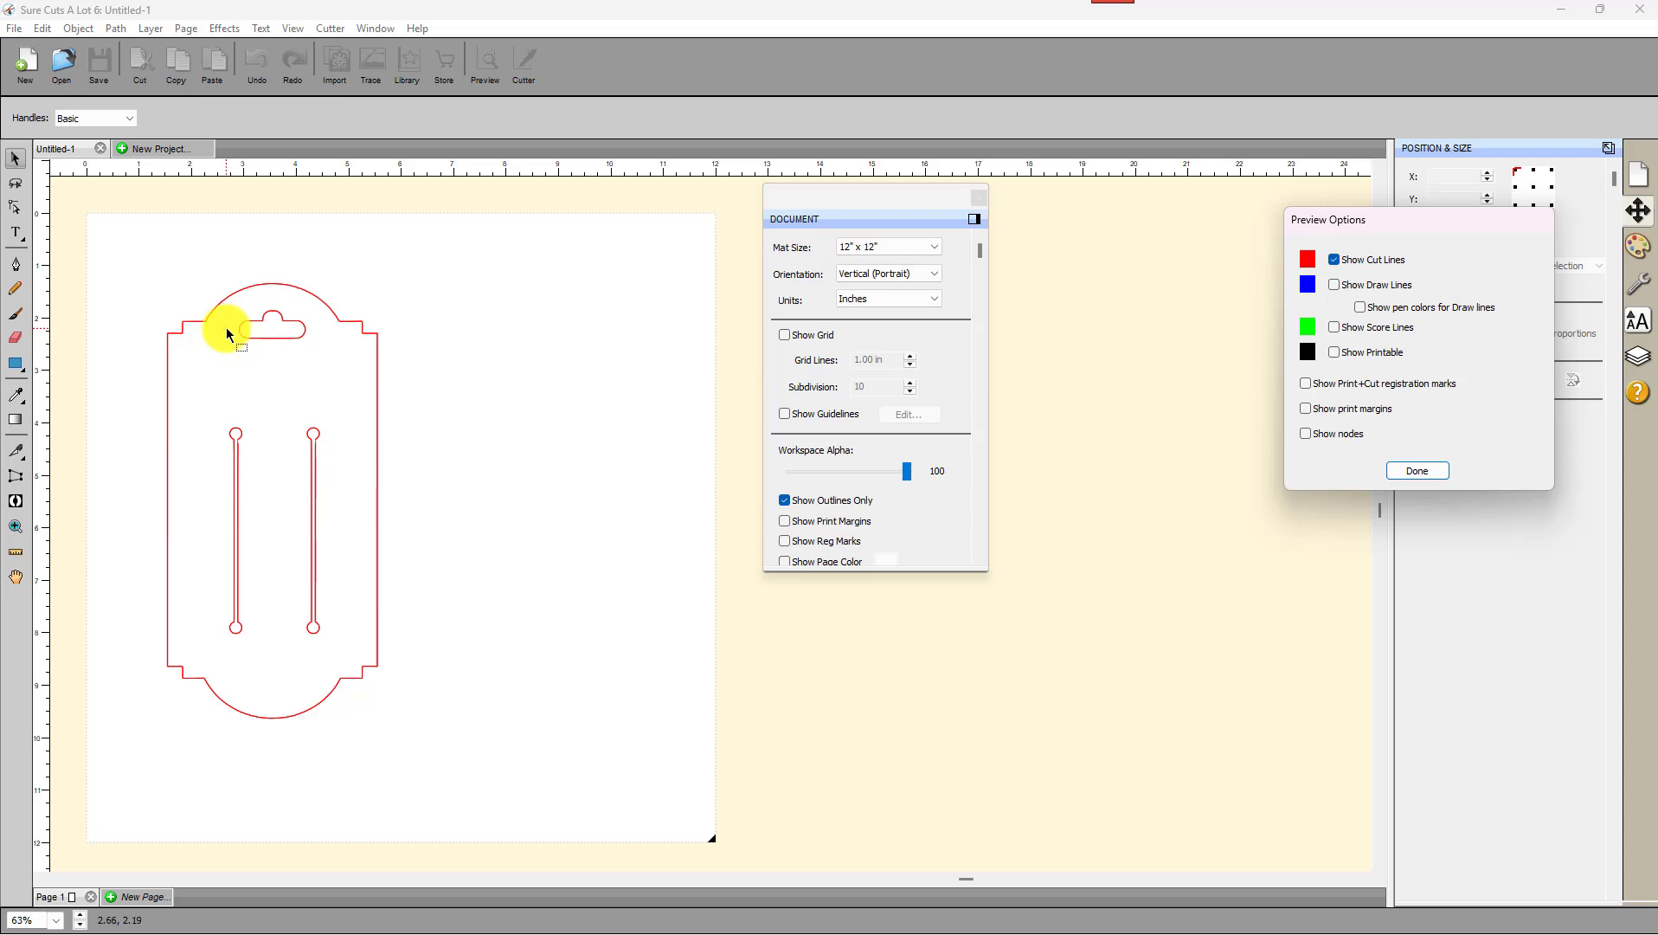
click(1431, 479)
drag(195, 259, 244, 369)
click(546, 452)
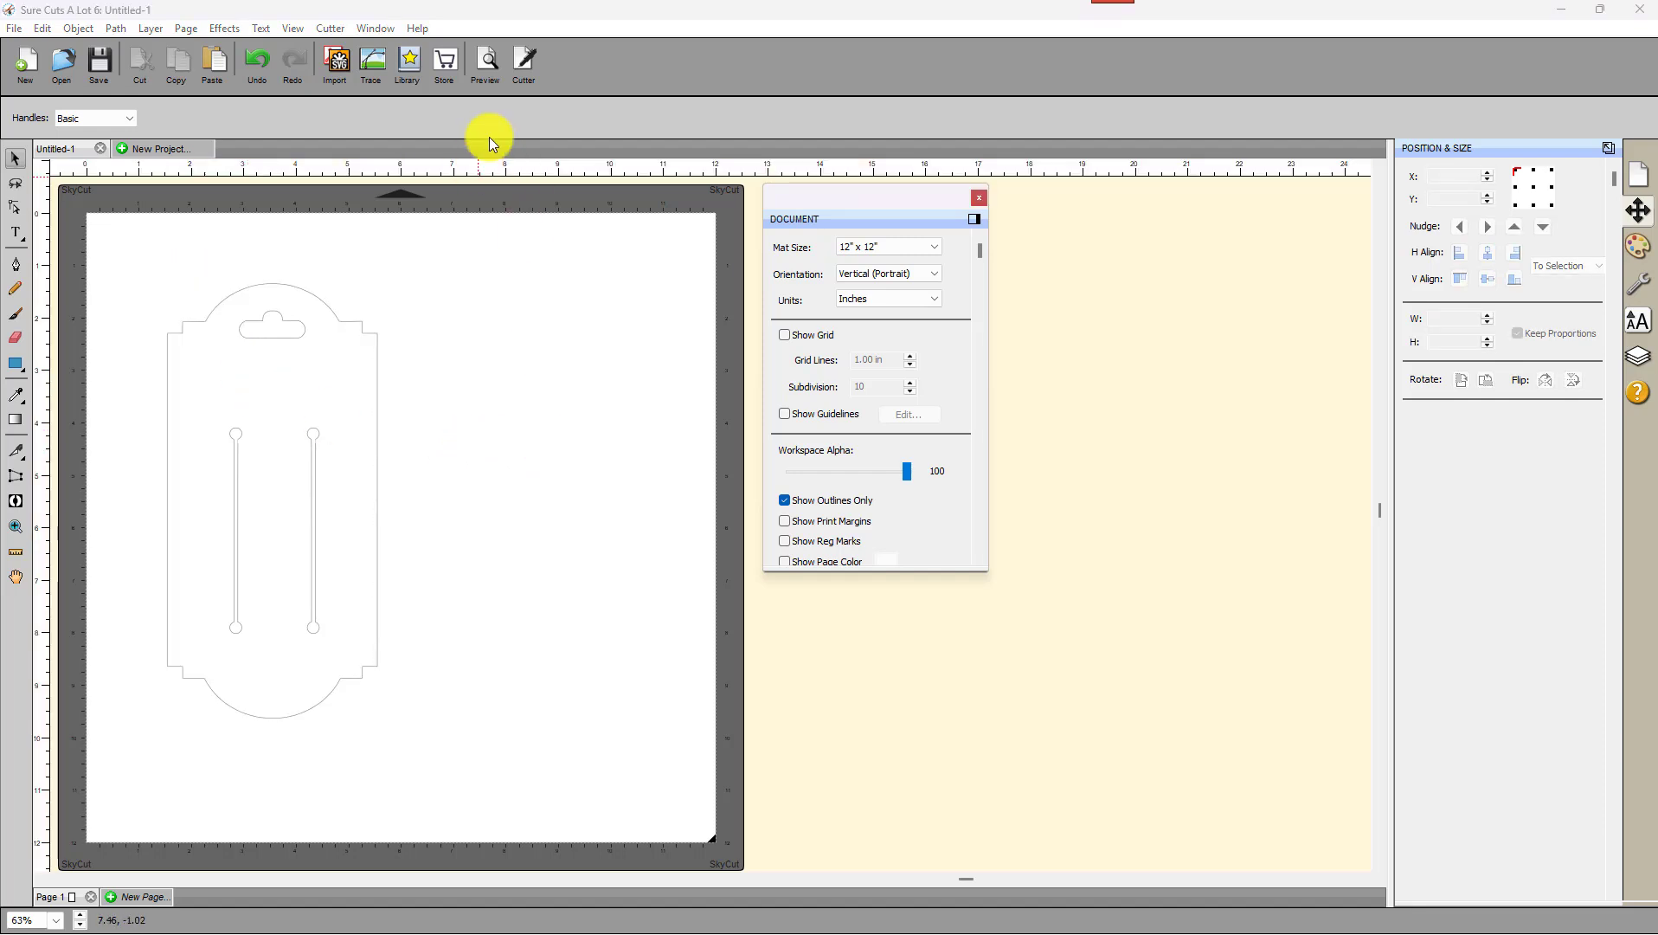
Preview the cleaned holder and try the cut, draw, score and printable line display options.
click(486, 76)
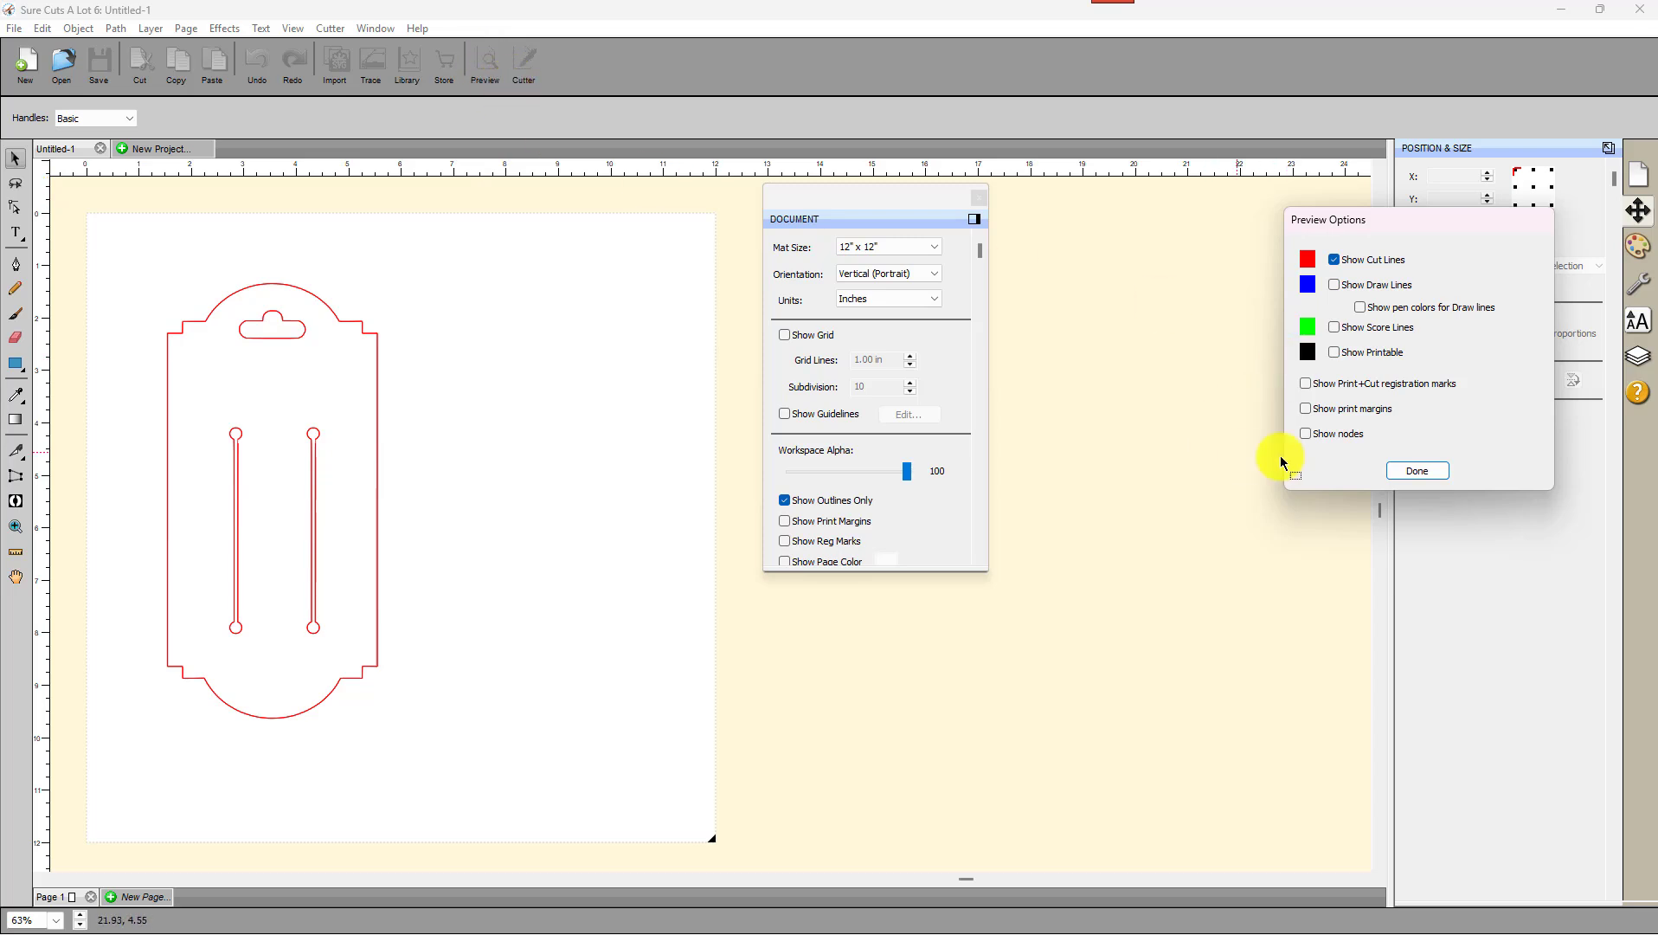
click(1417, 472)
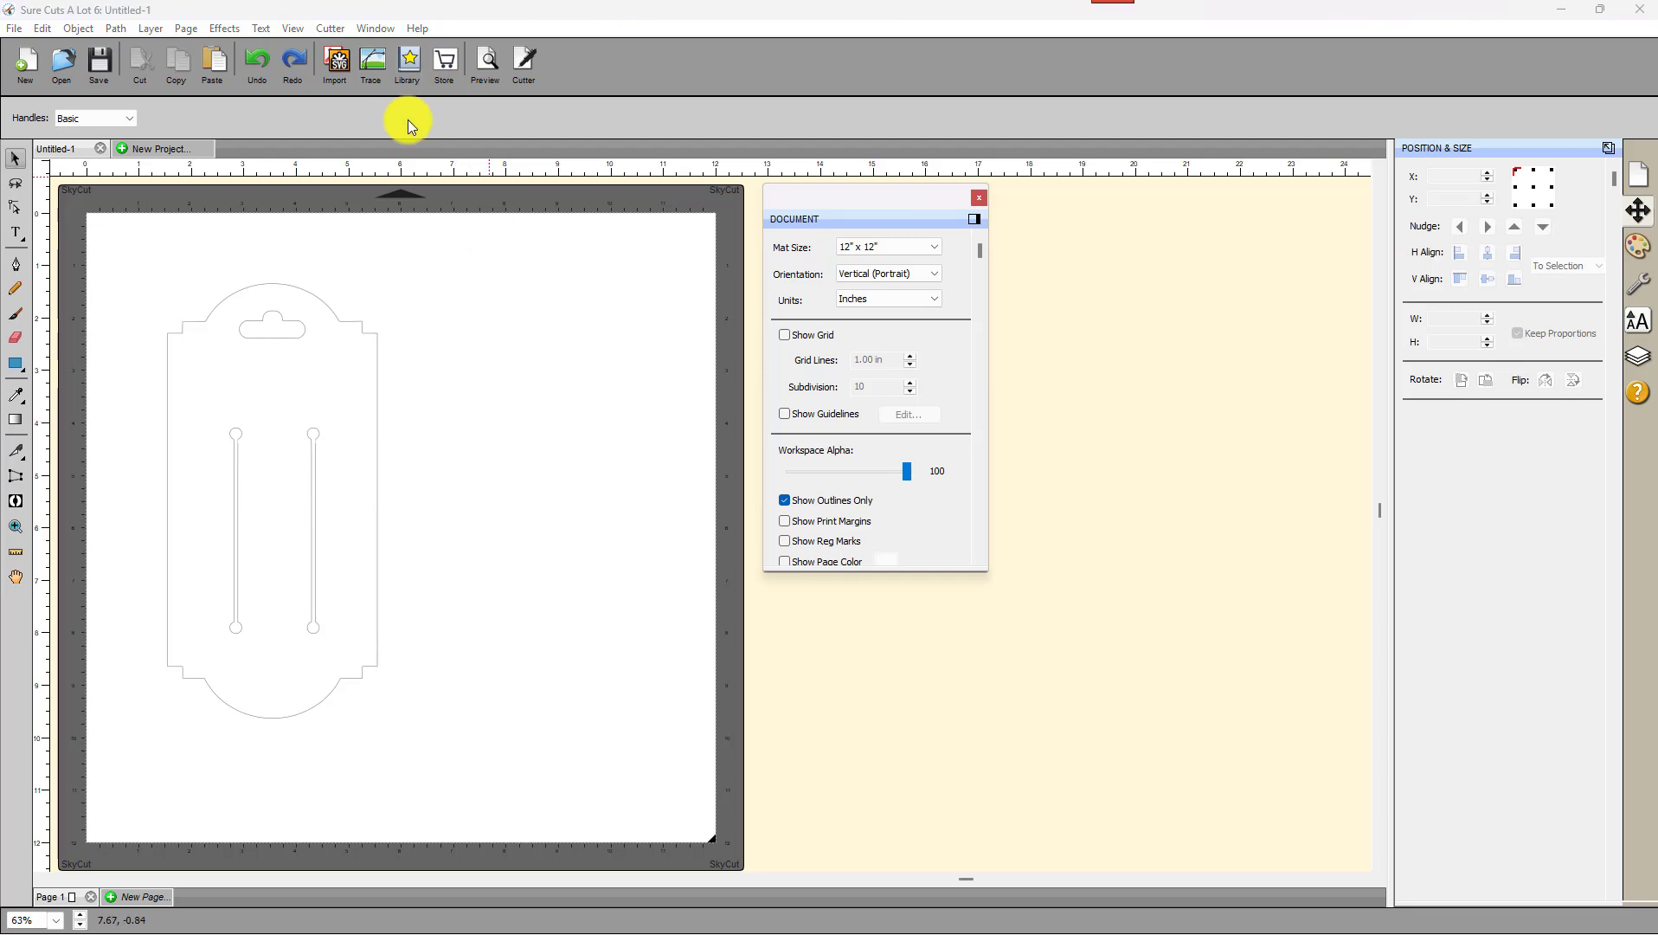
click(483, 50)
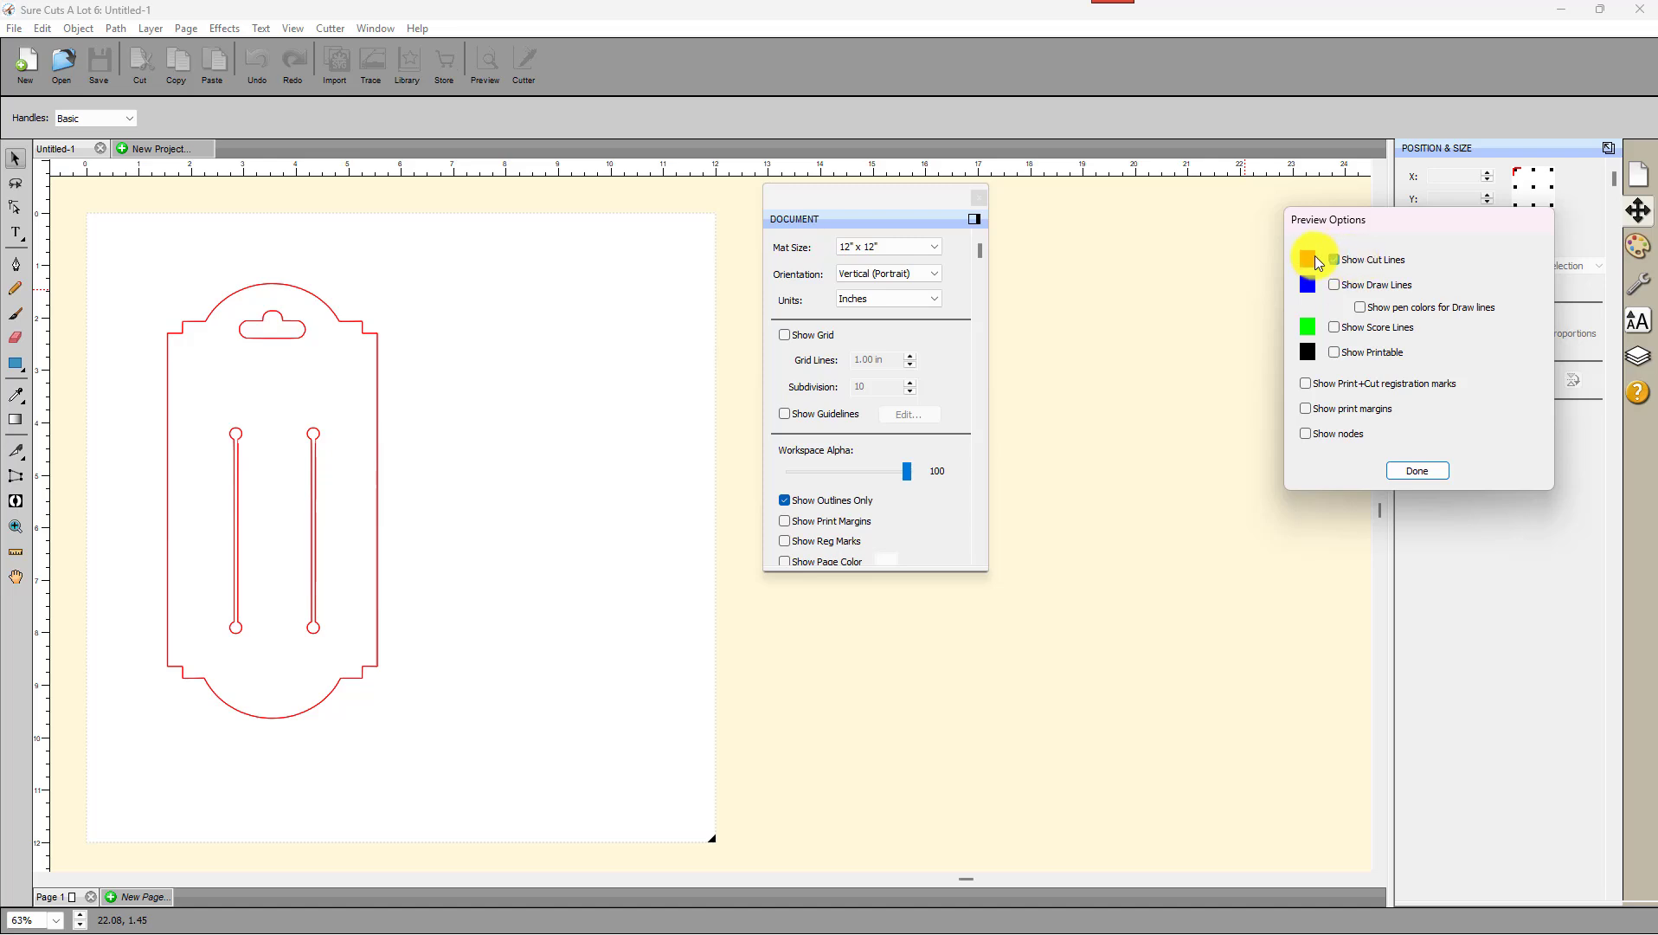
click(1356, 265)
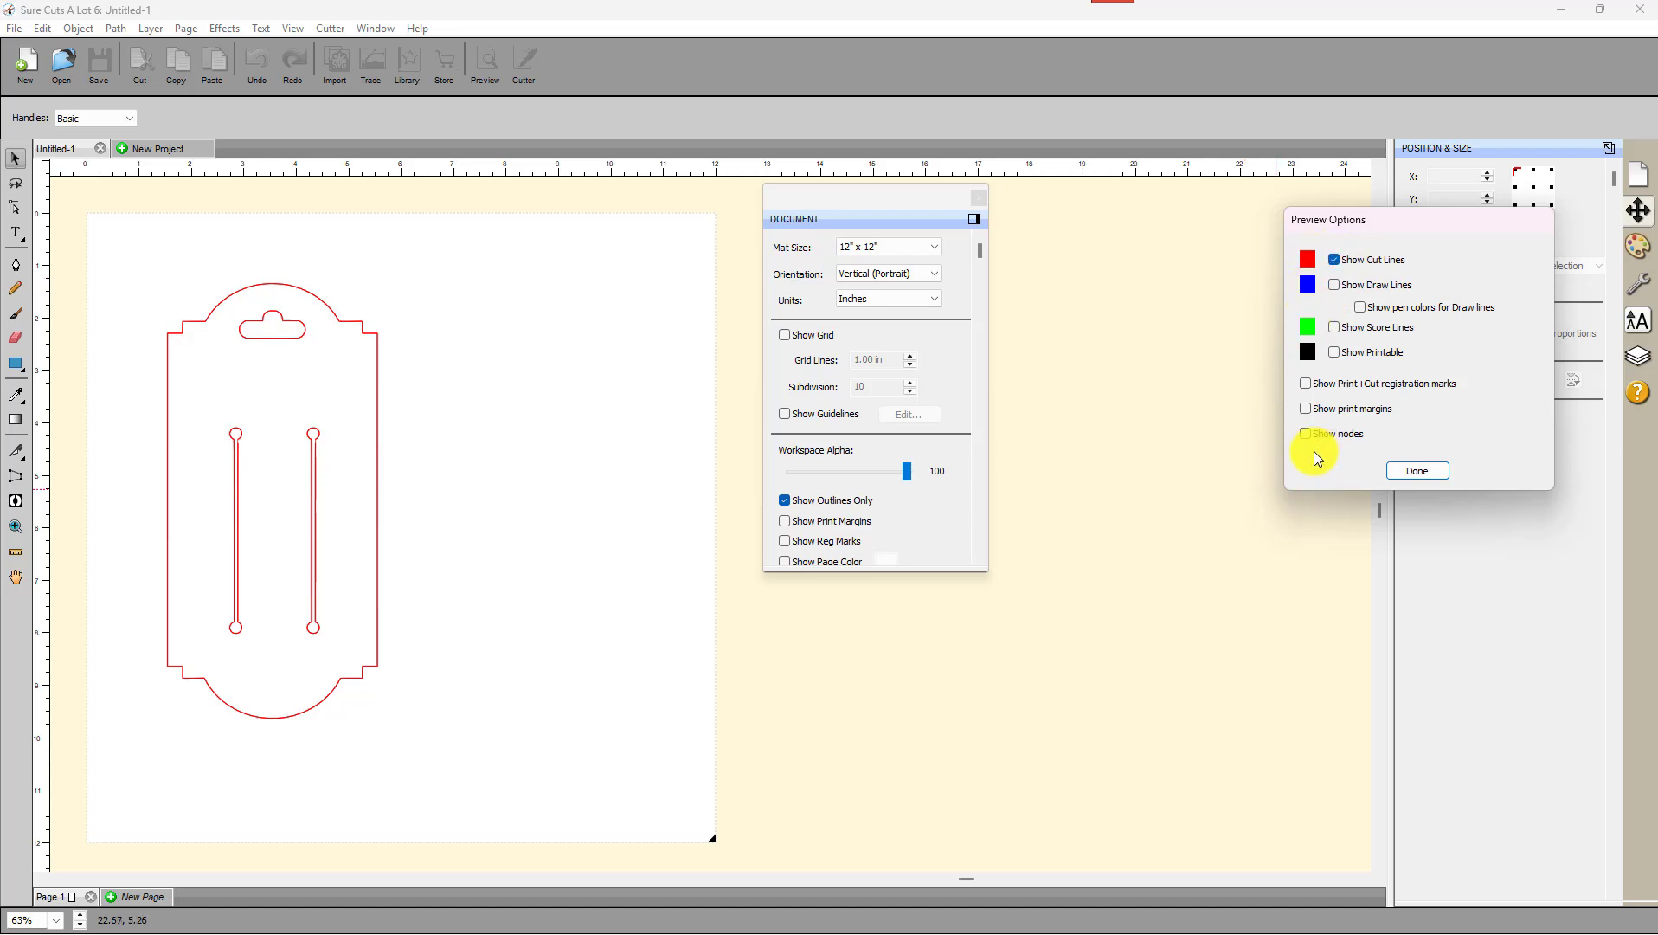
click(1333, 284)
click(1335, 328)
click(1337, 326)
click(1334, 352)
click(1334, 260)
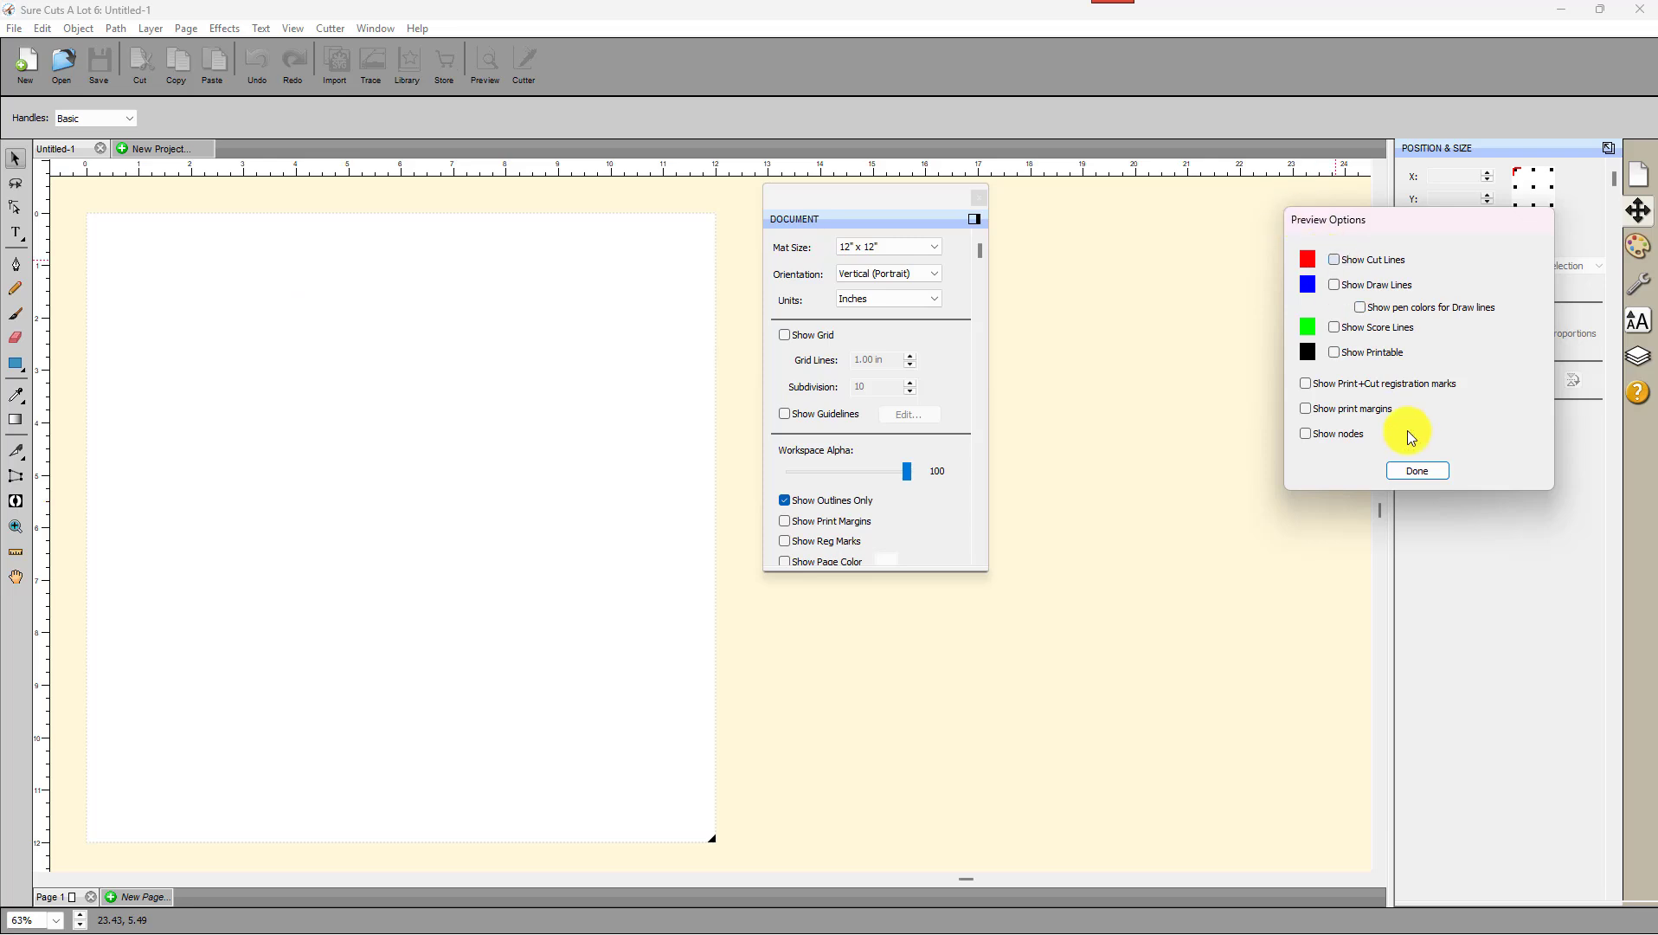
click(1415, 469)
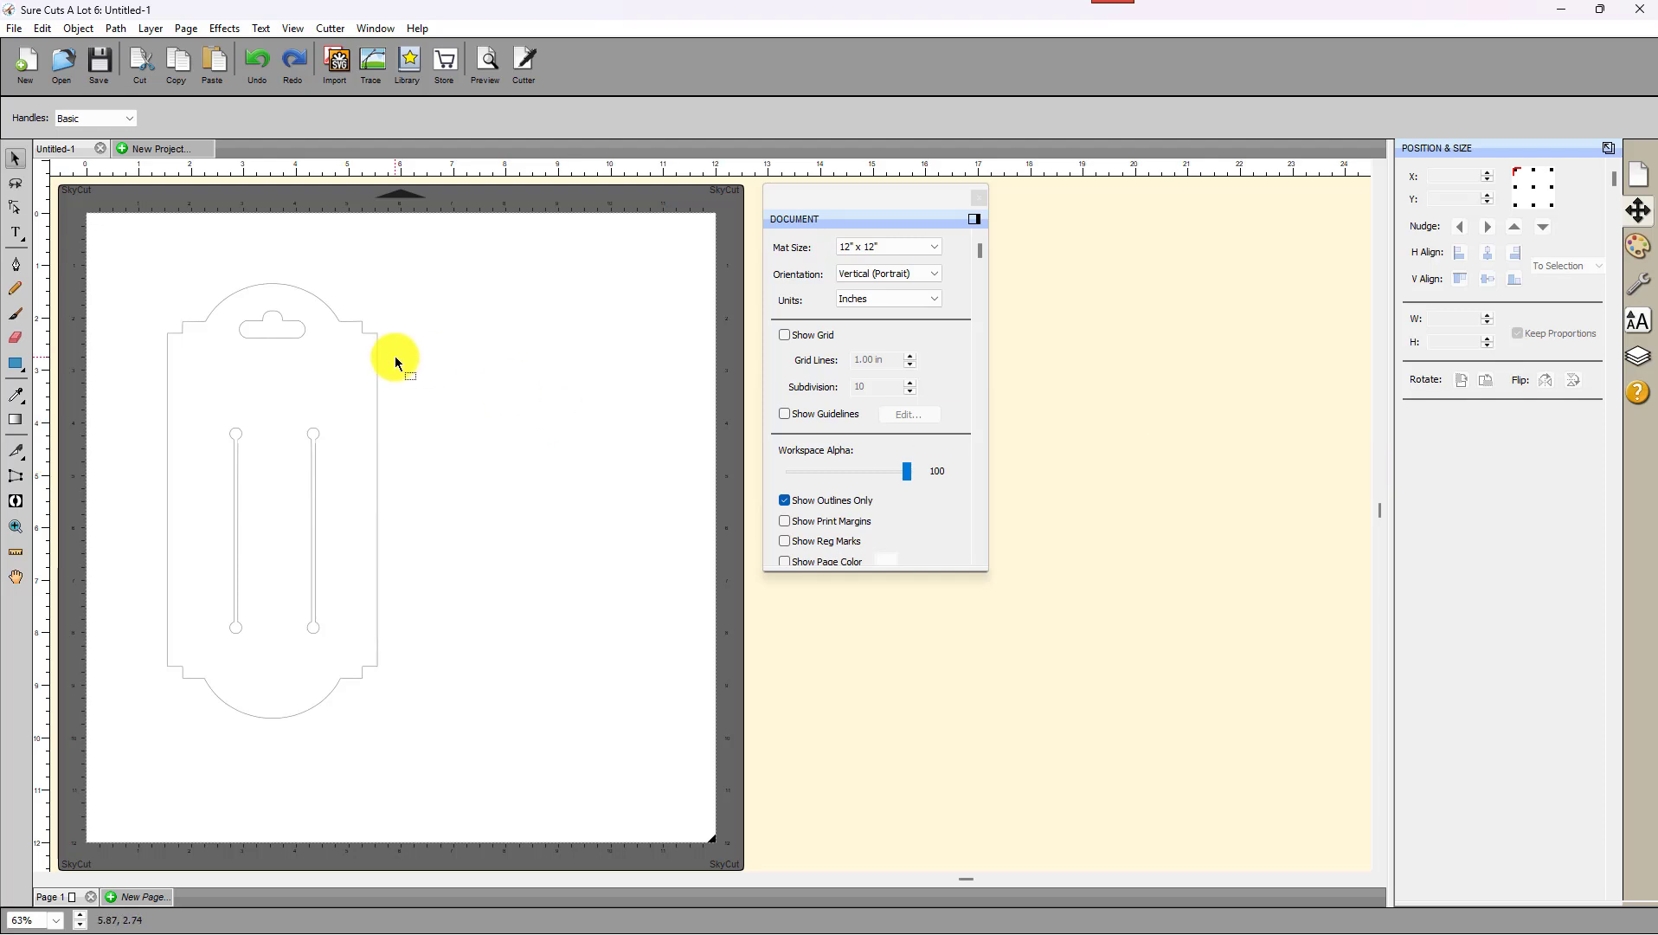
Select both vertical slots together and nudge them slightly down within the holder outline.
click(402, 370)
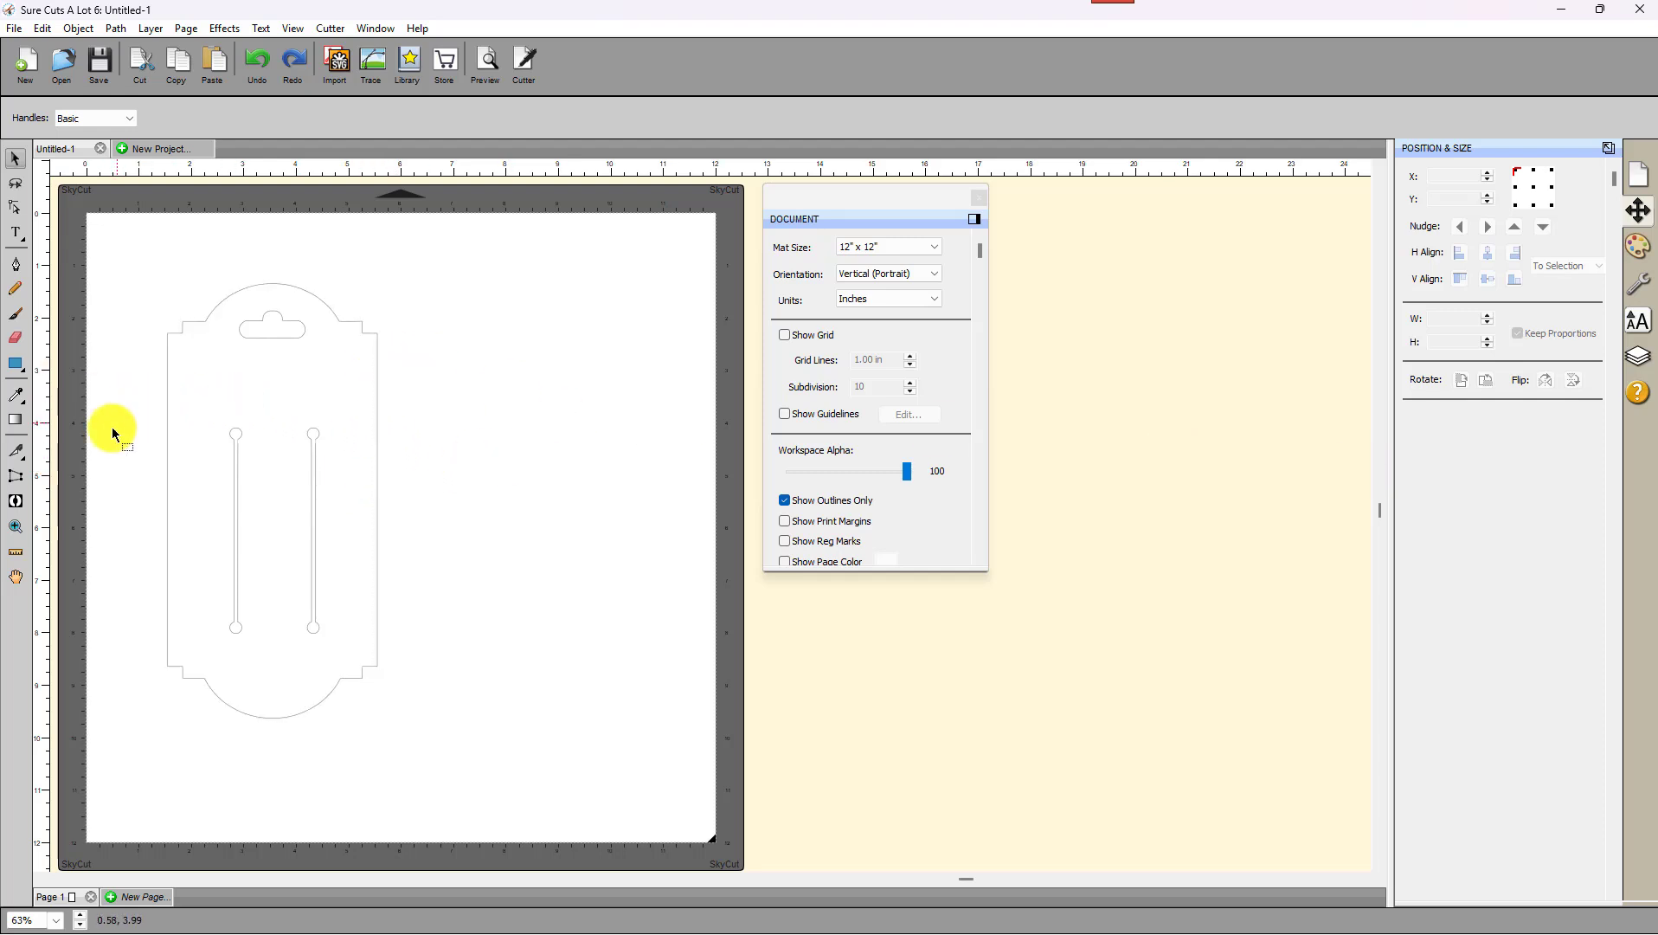
drag(122, 396, 346, 642)
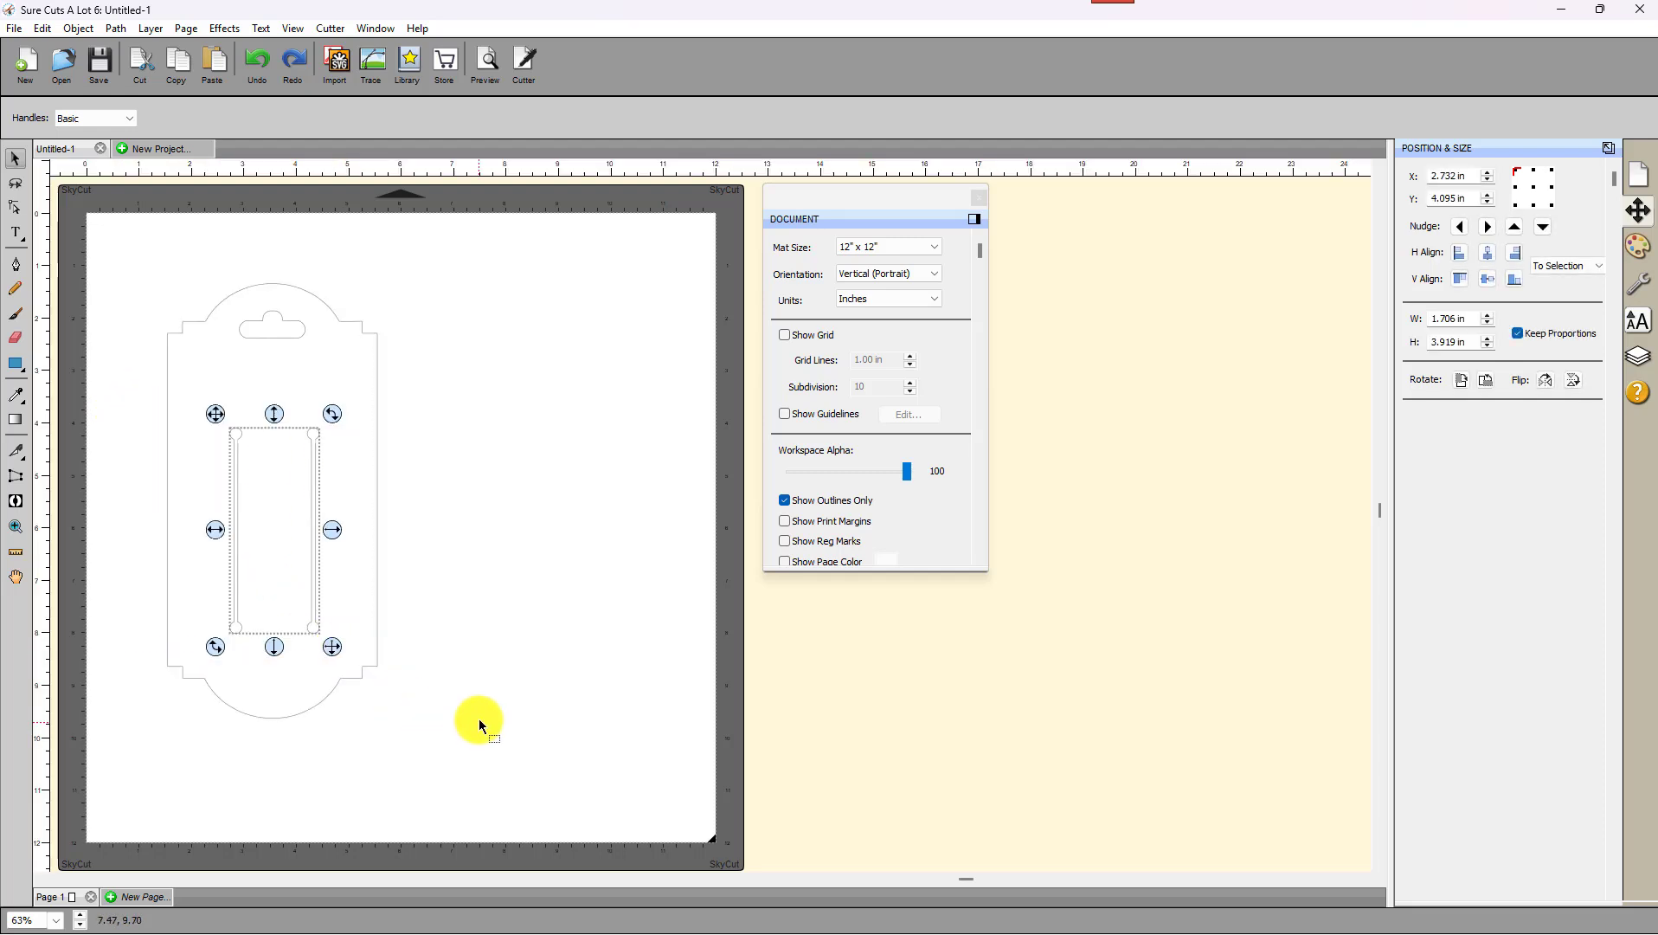
key(Down)
key(Down)
key(Down)
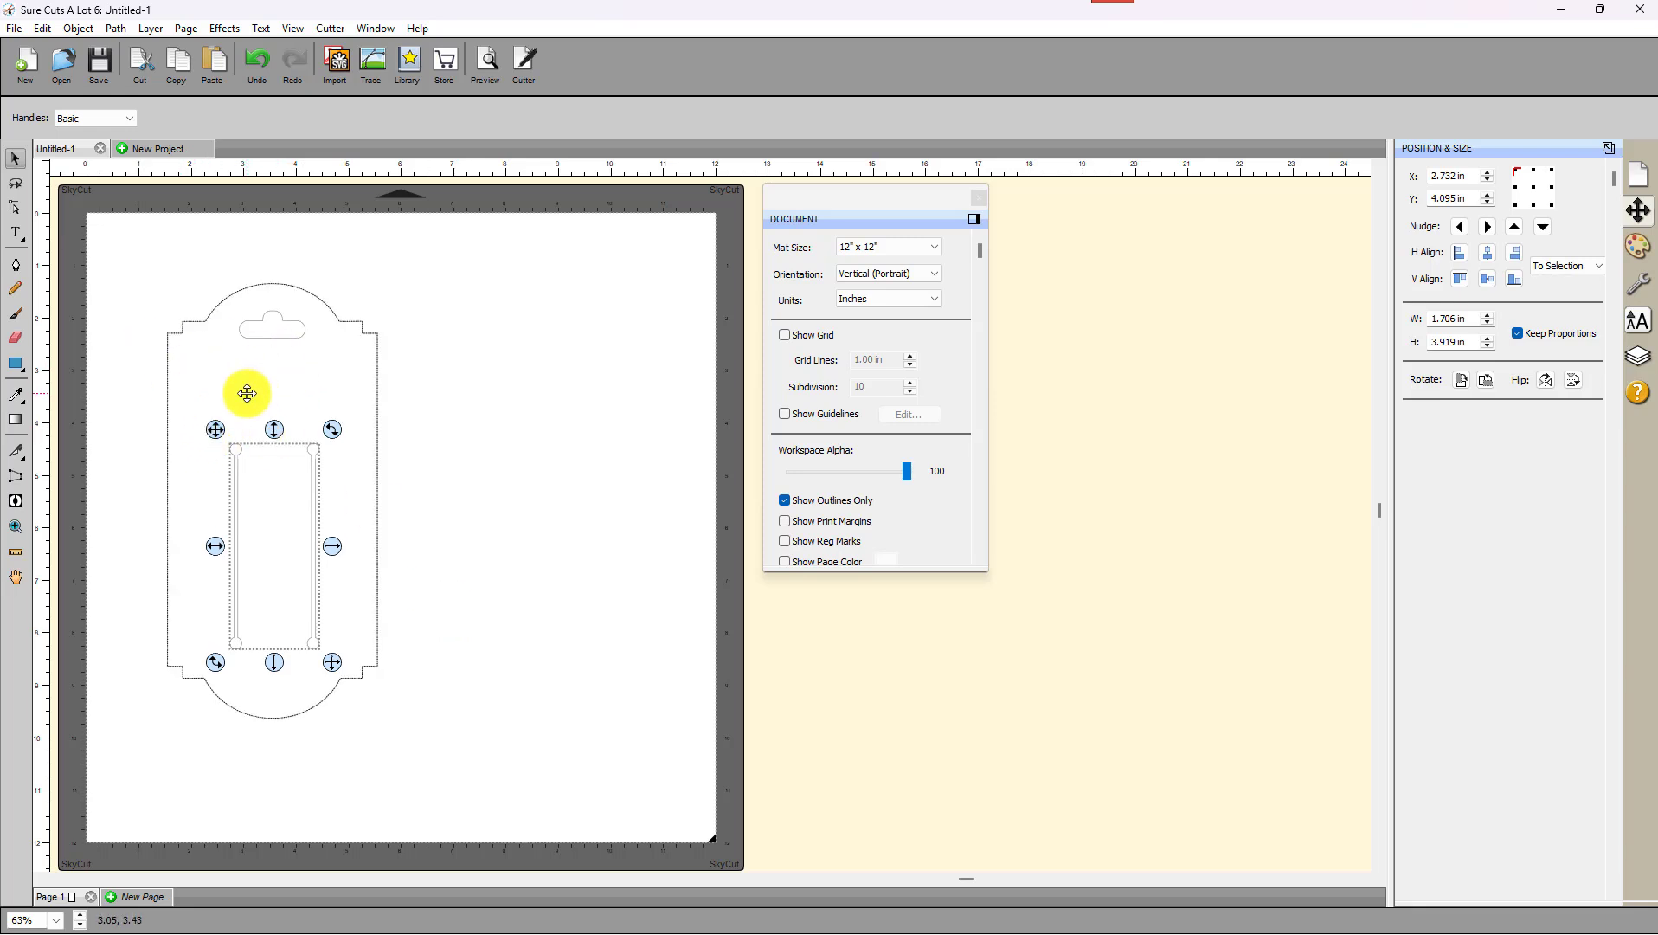
click(493, 469)
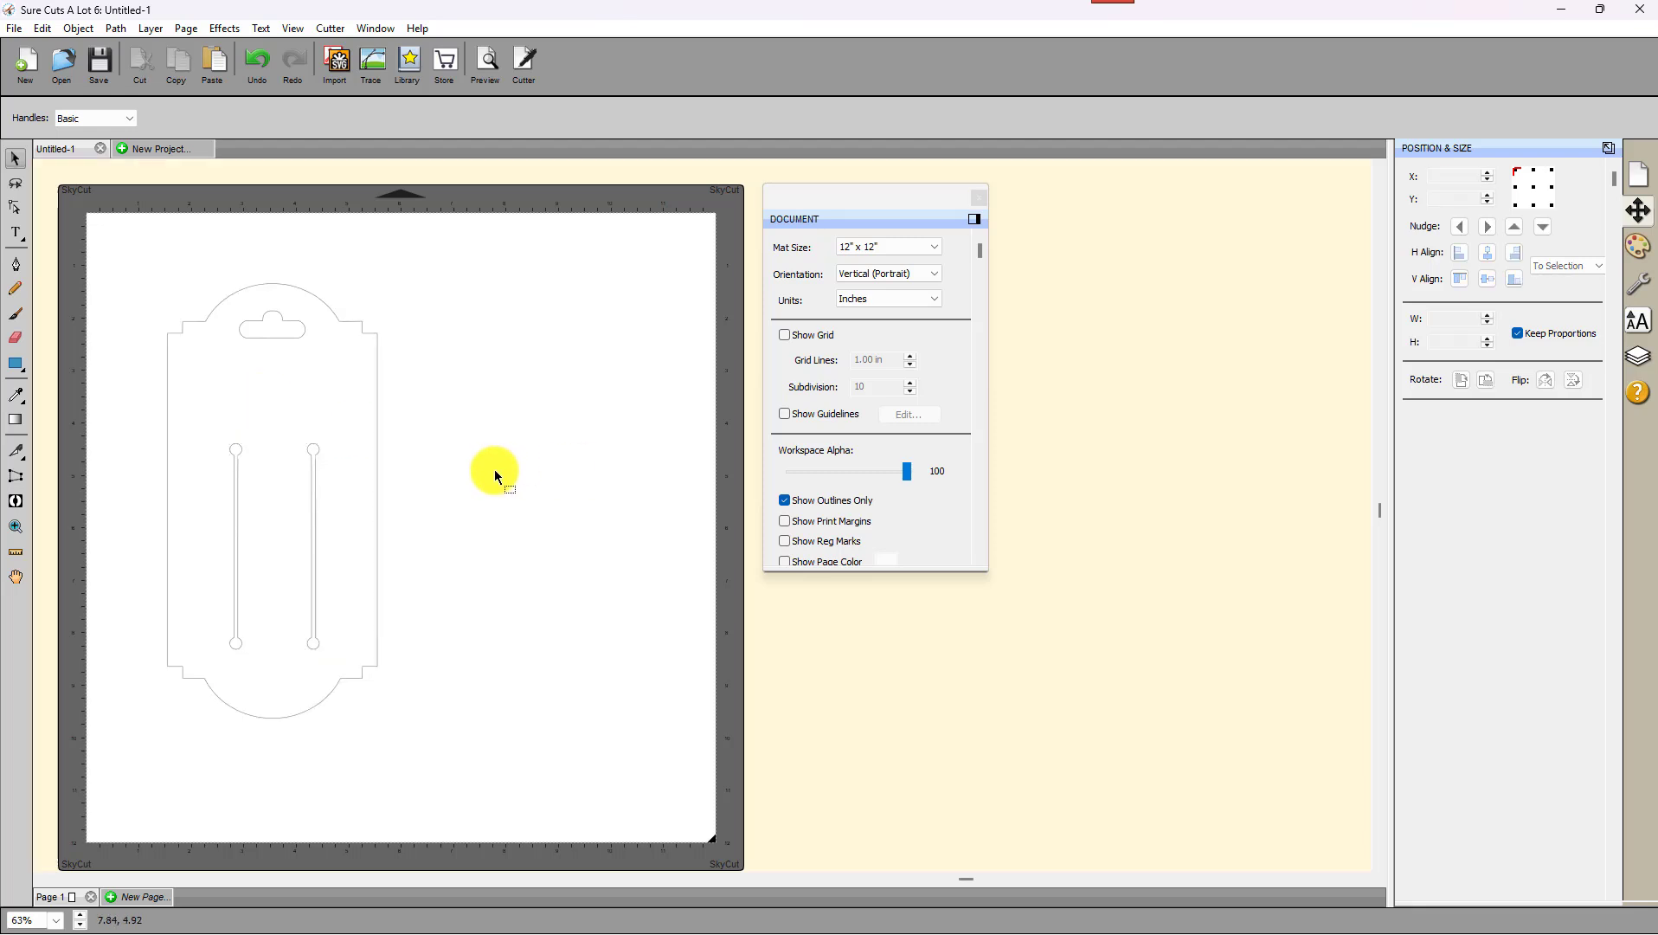
Select the whole holder with its slots and hanging hole and merge the pieces into one object.
drag(126, 266, 449, 811)
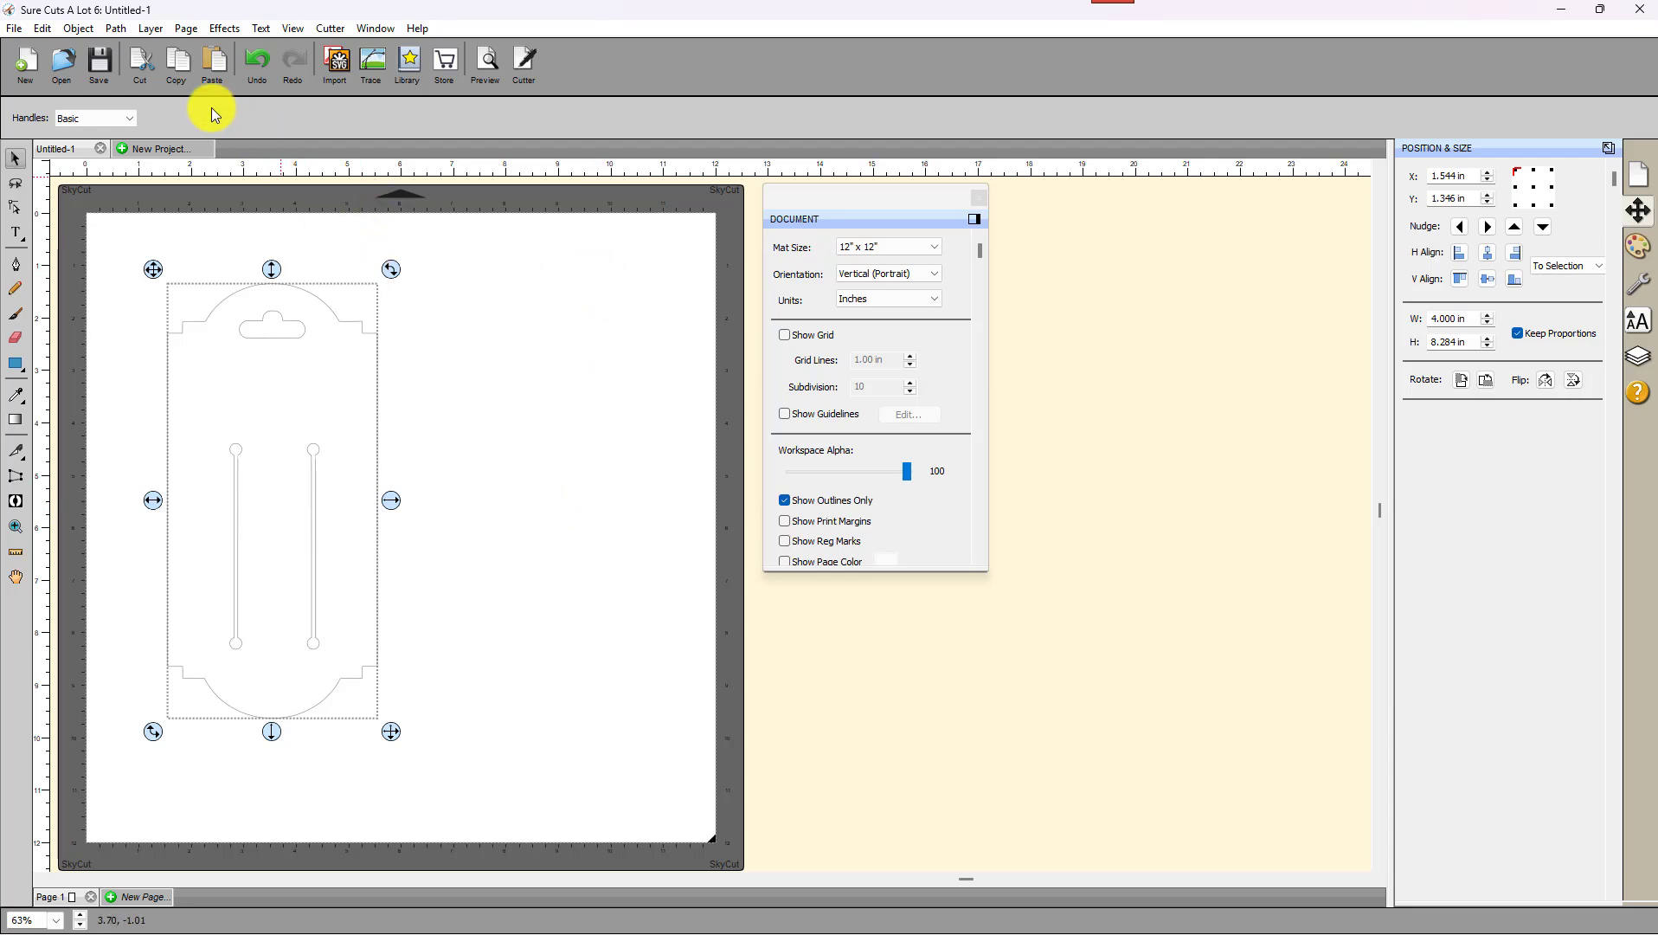
click(78, 29)
click(103, 198)
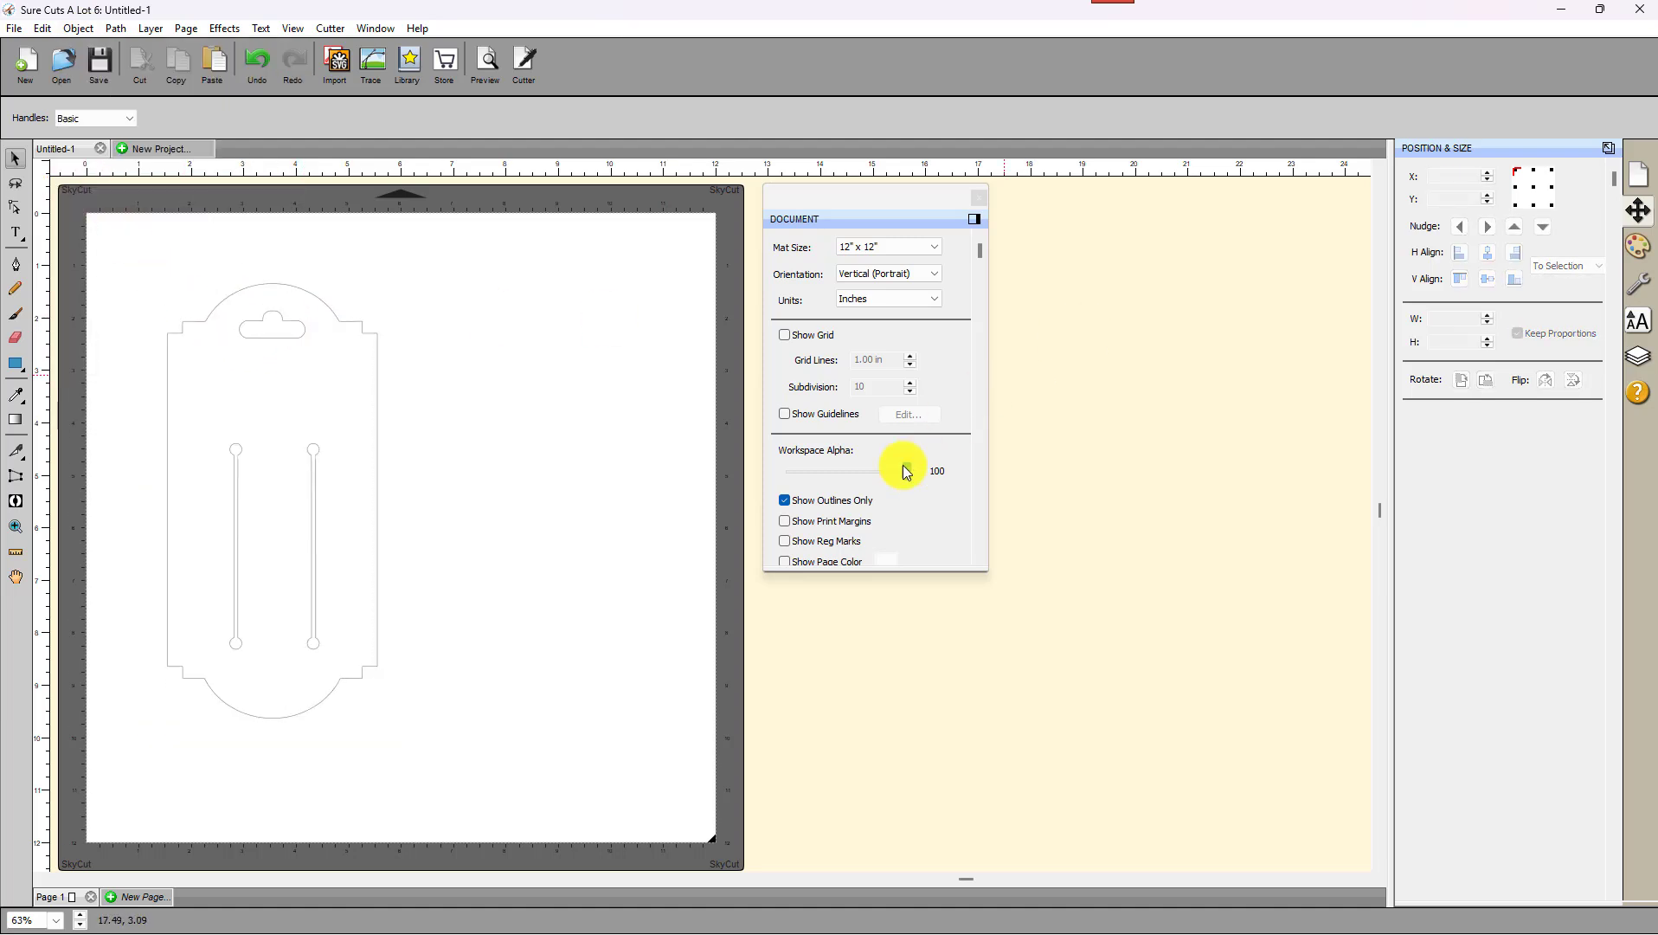
Undo the merge and the last downward nudge of the two slots, leaving nothing selected.
key(ctrl+z)
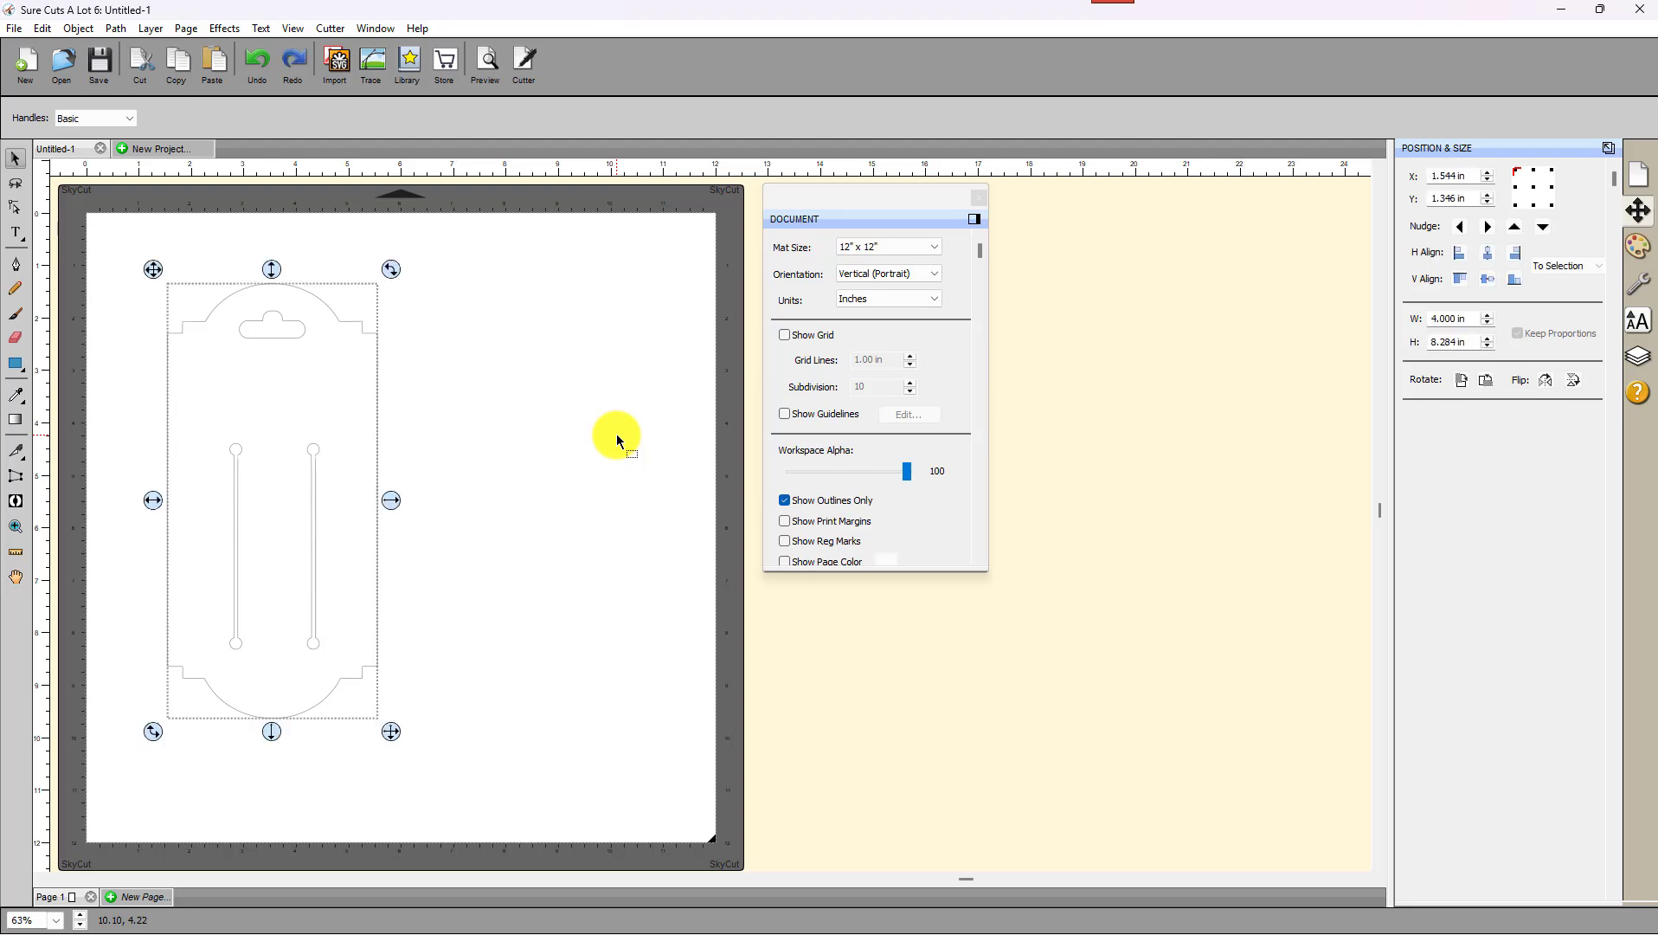
key(ctrl+z)
click(596, 451)
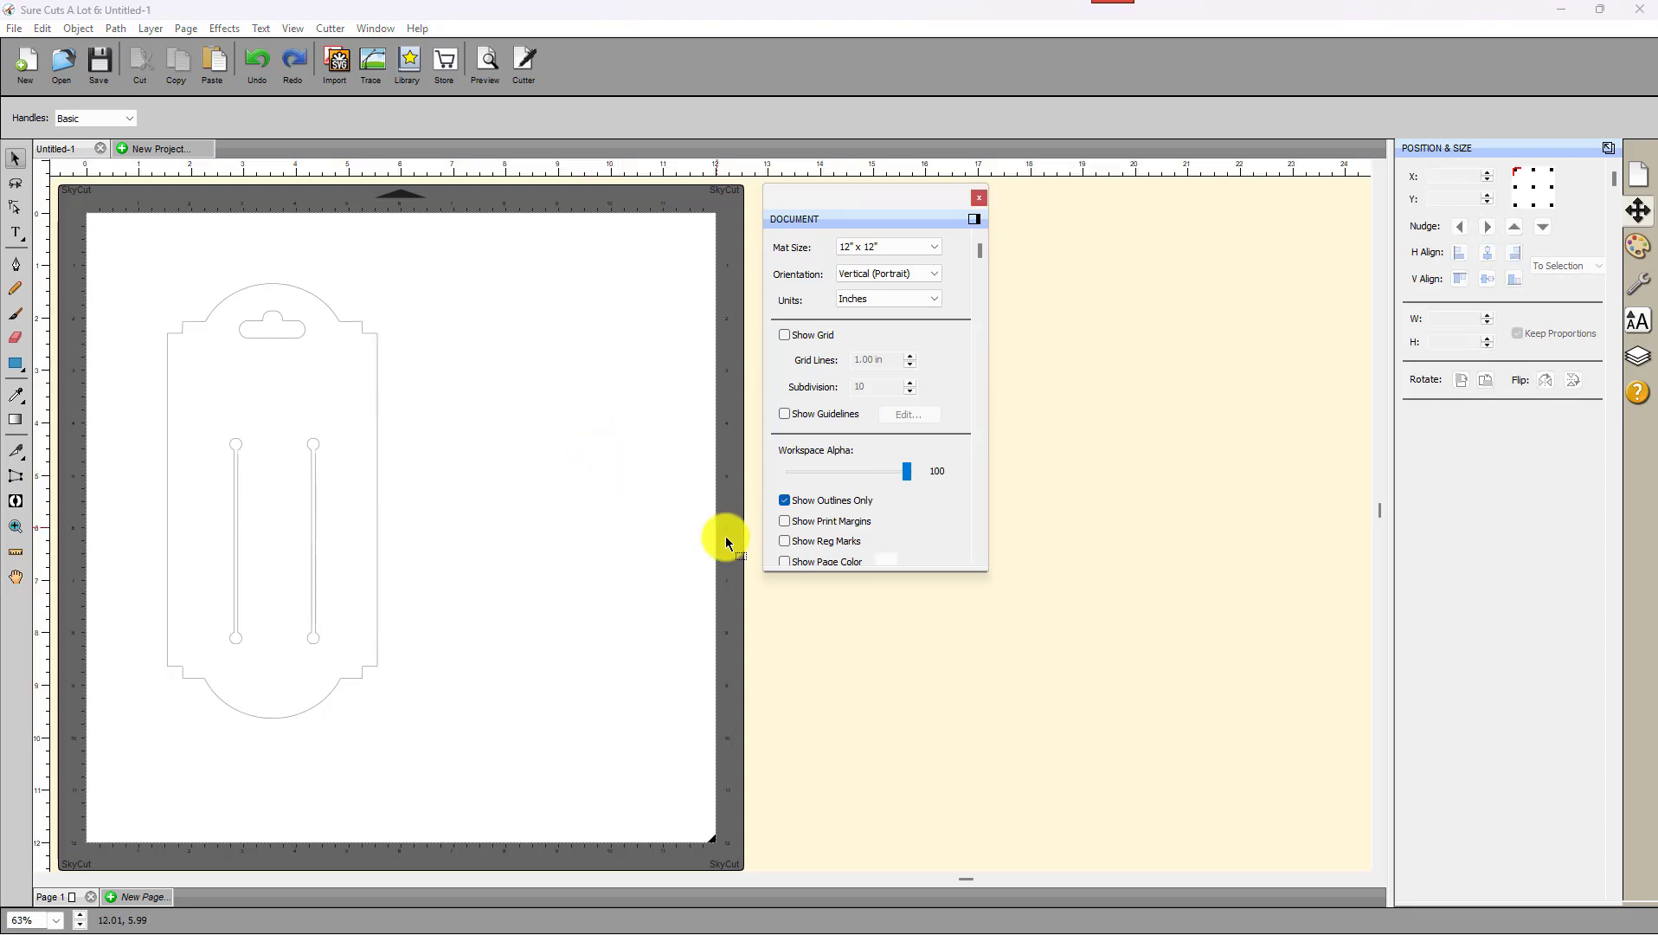
Turn off the outlines-only display, select the whole holder and merge its outline, slots and hanging hole into one object.
click(786, 501)
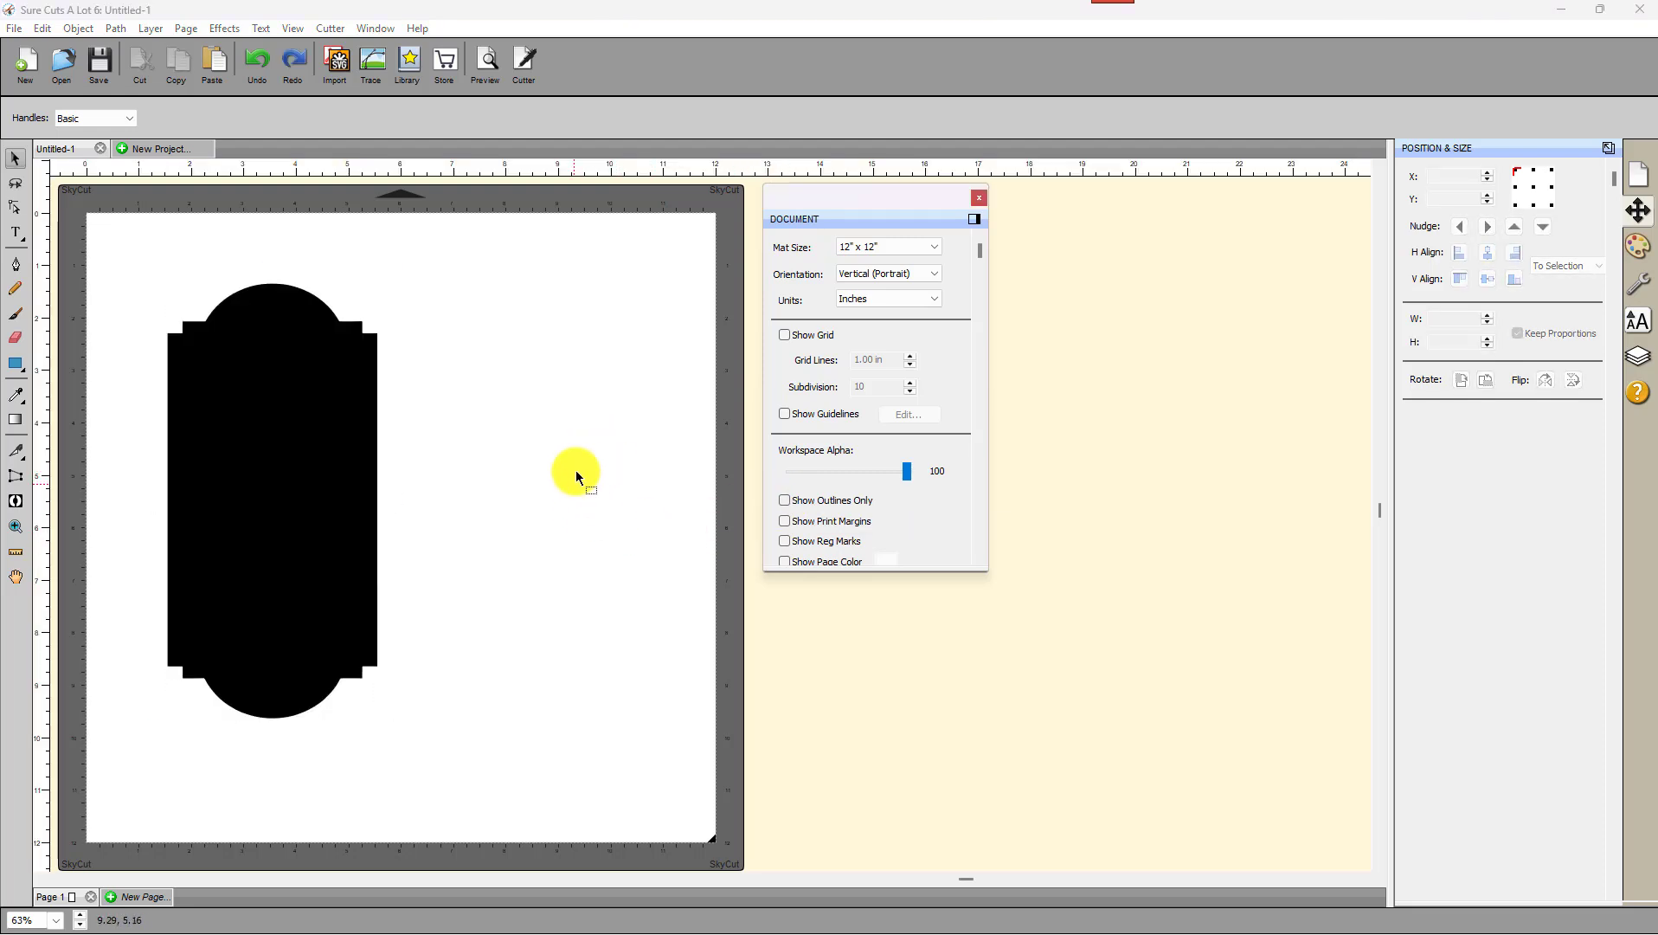
drag(104, 234, 494, 794)
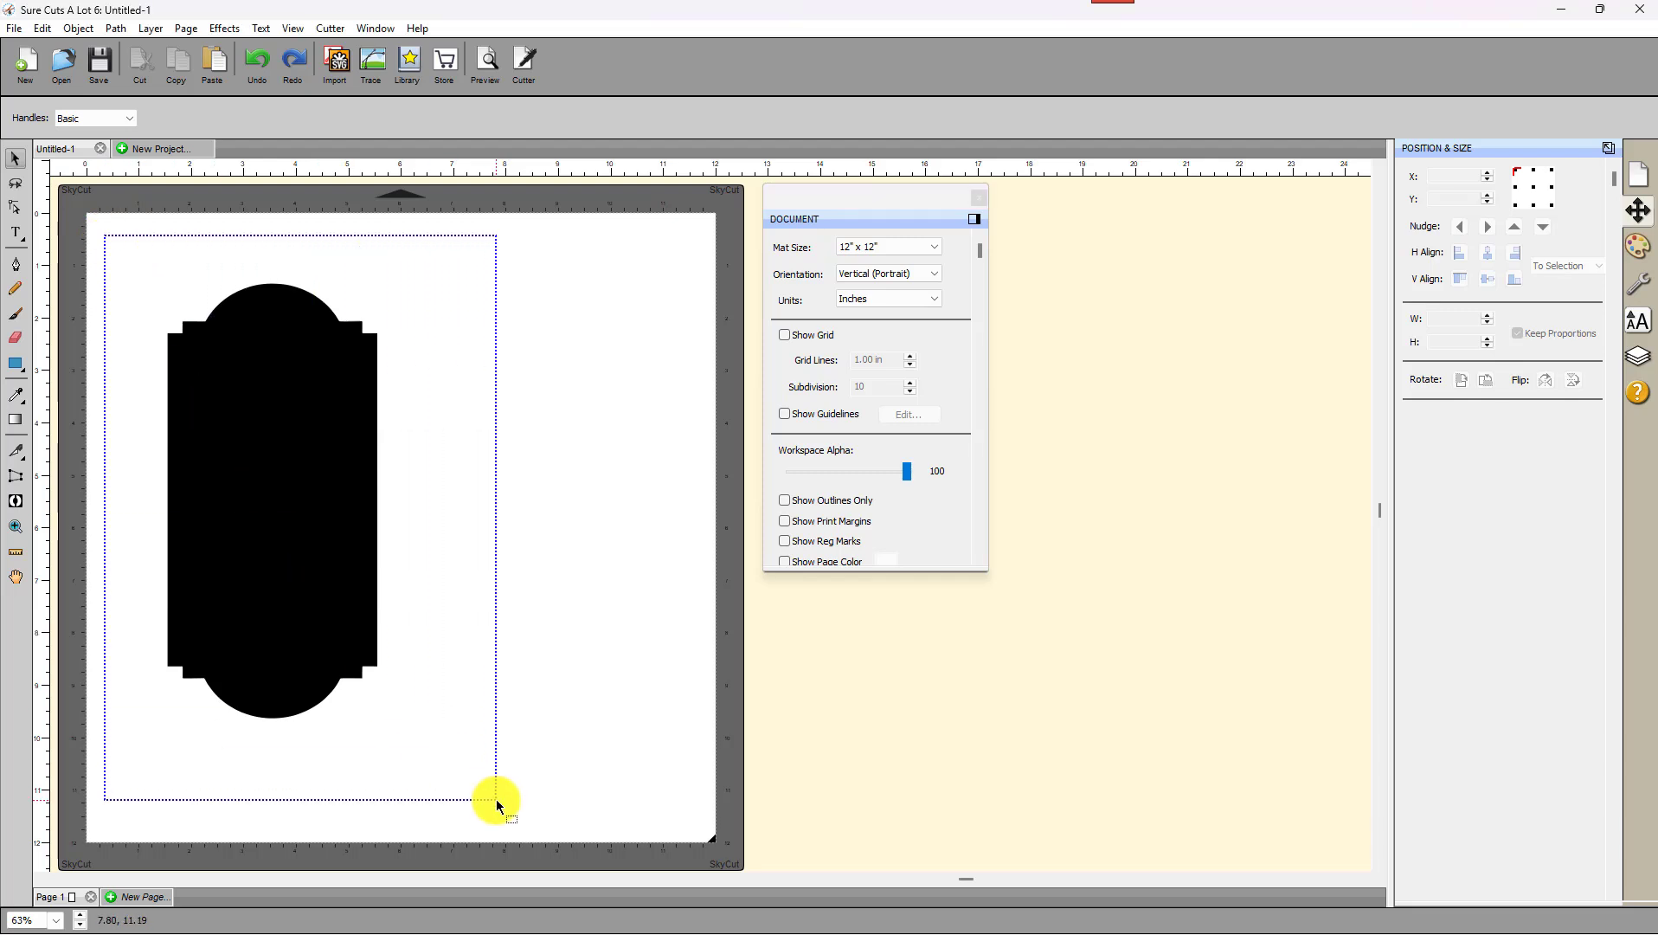
click(78, 29)
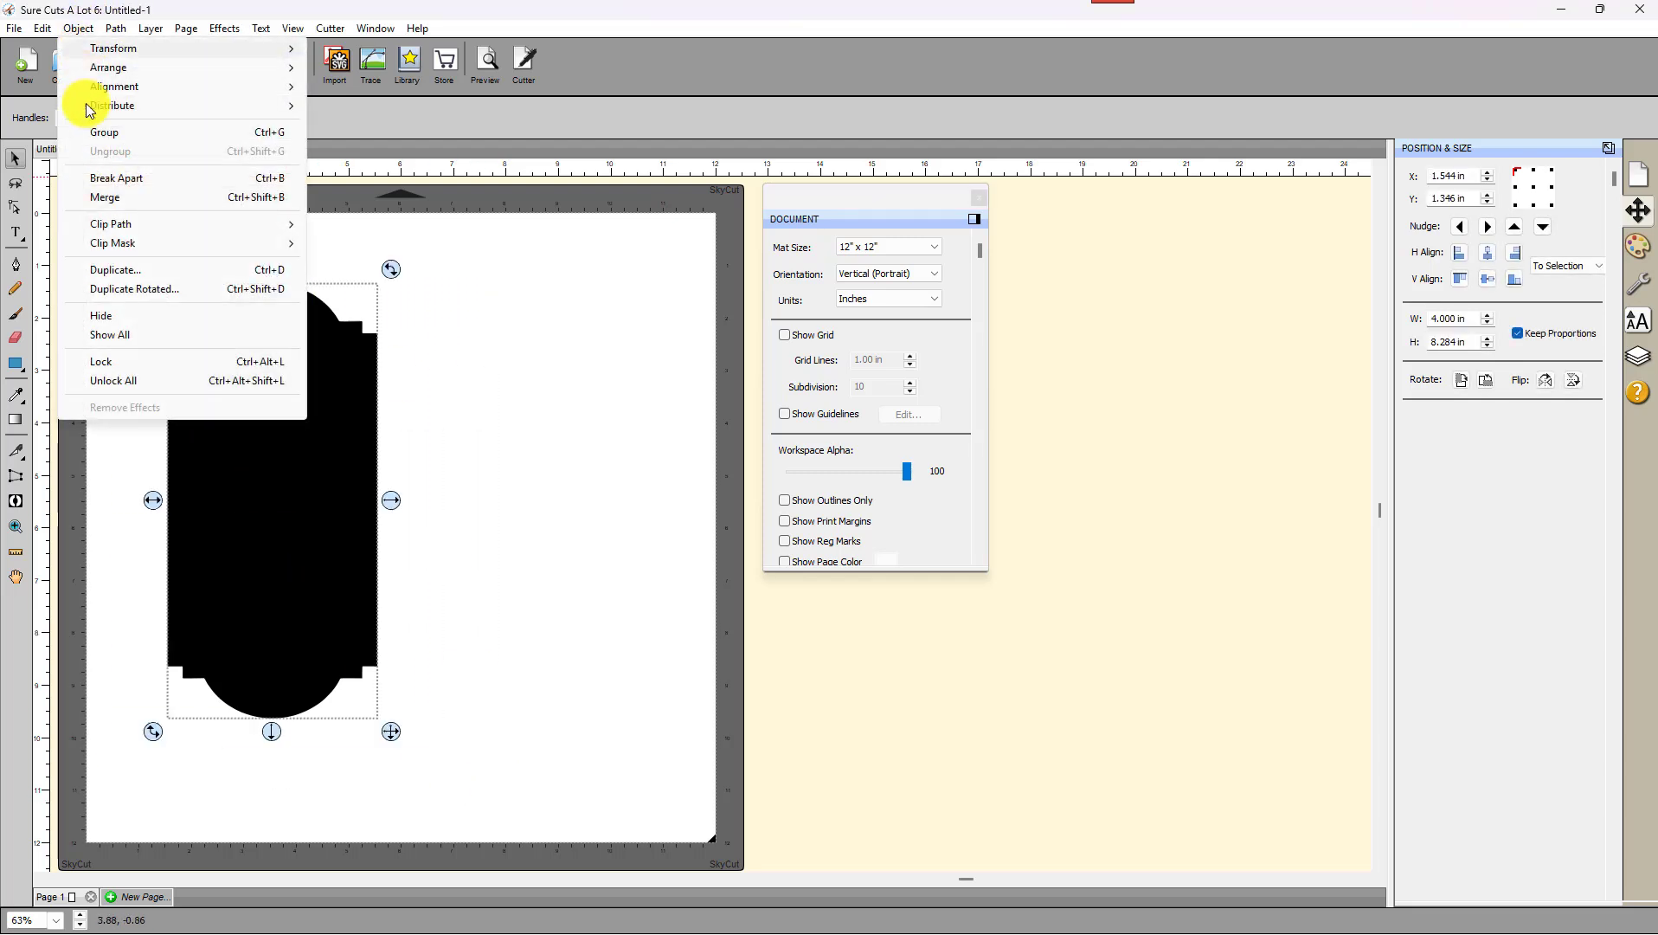
click(108, 198)
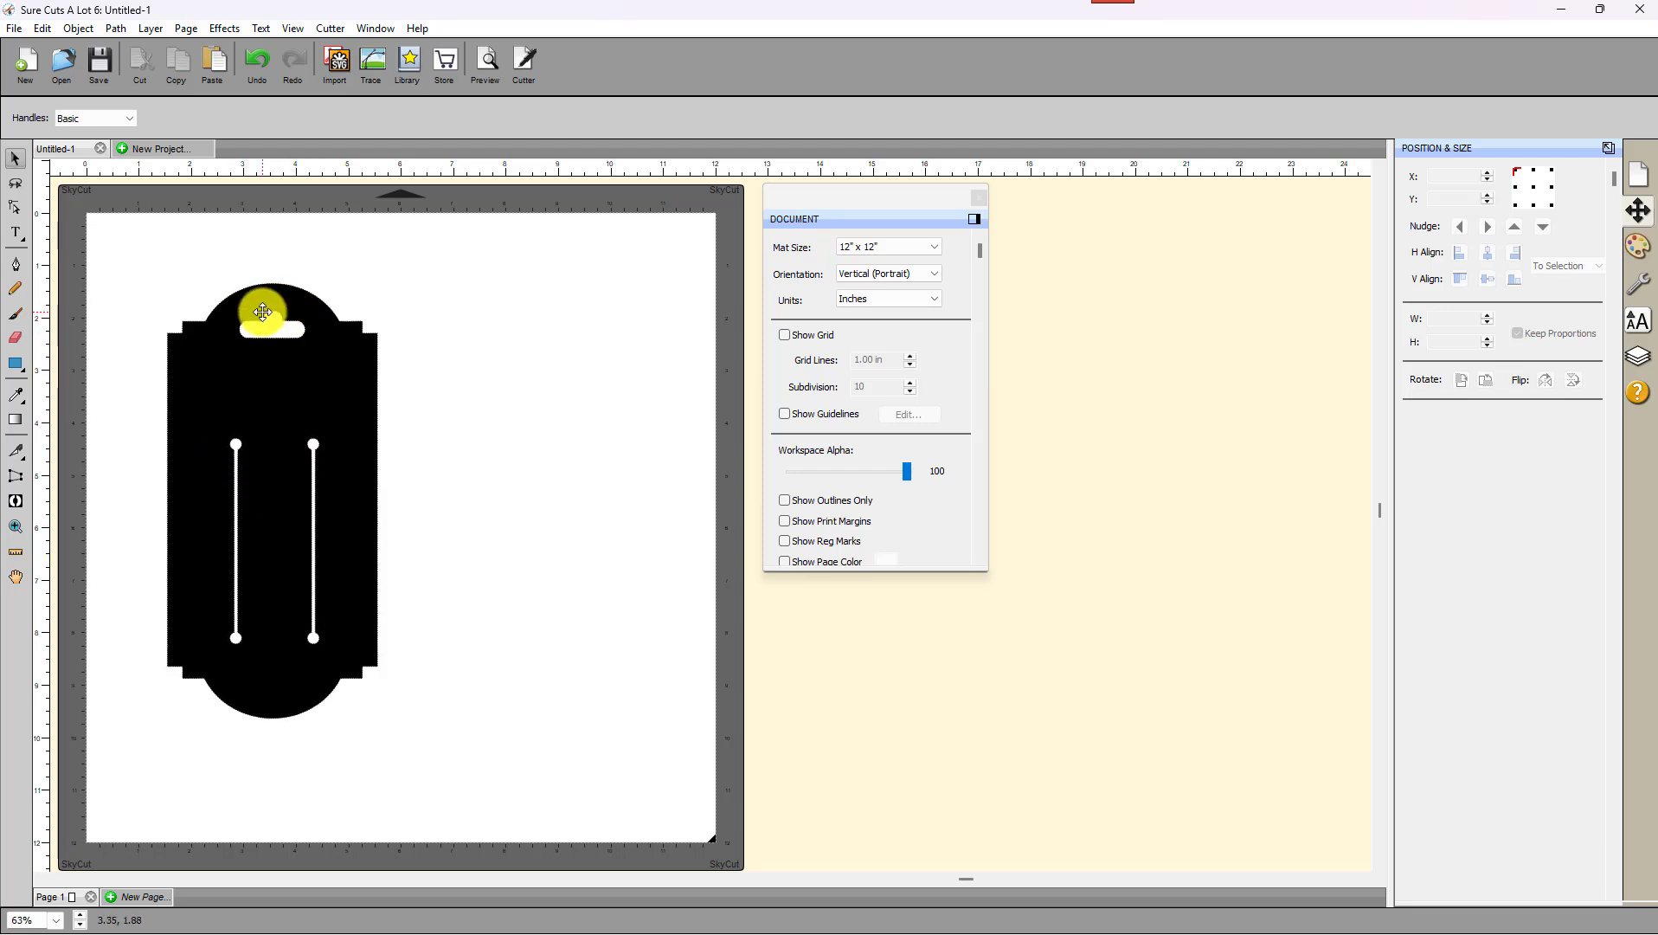
Show the document grid on the mat and hide it again.
click(784, 334)
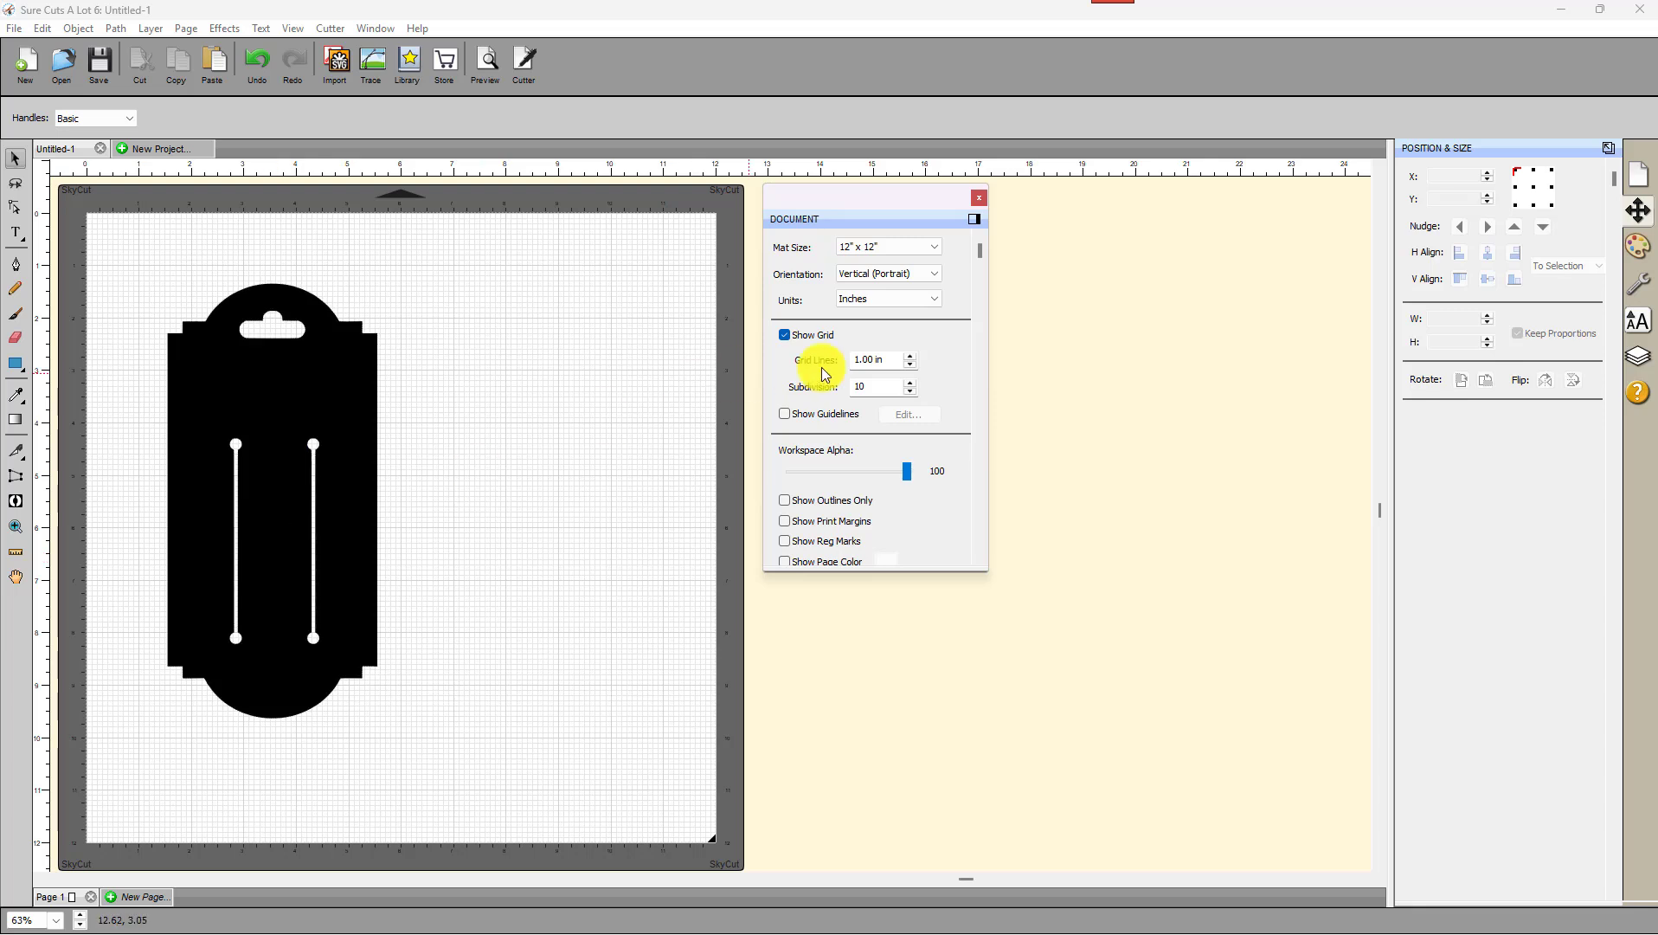
click(784, 338)
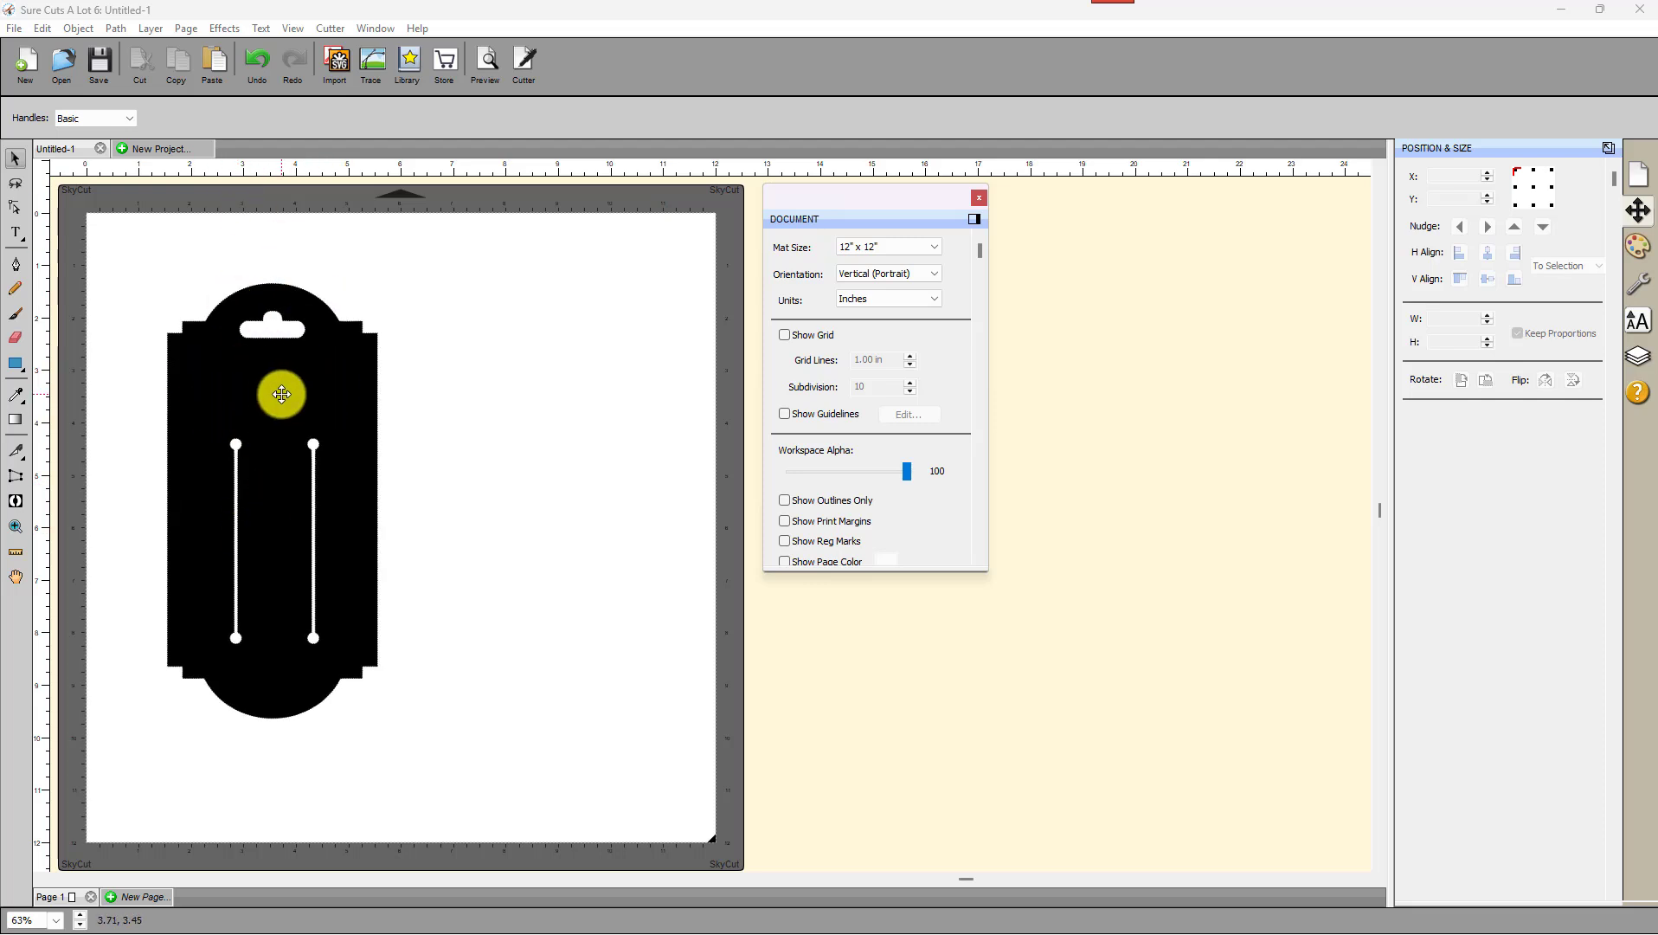
Lengthen the holder to 9.076 in tall by moving the nodes of its upper end and hanging hole upward, then reselect the whole shape.
click(186, 358)
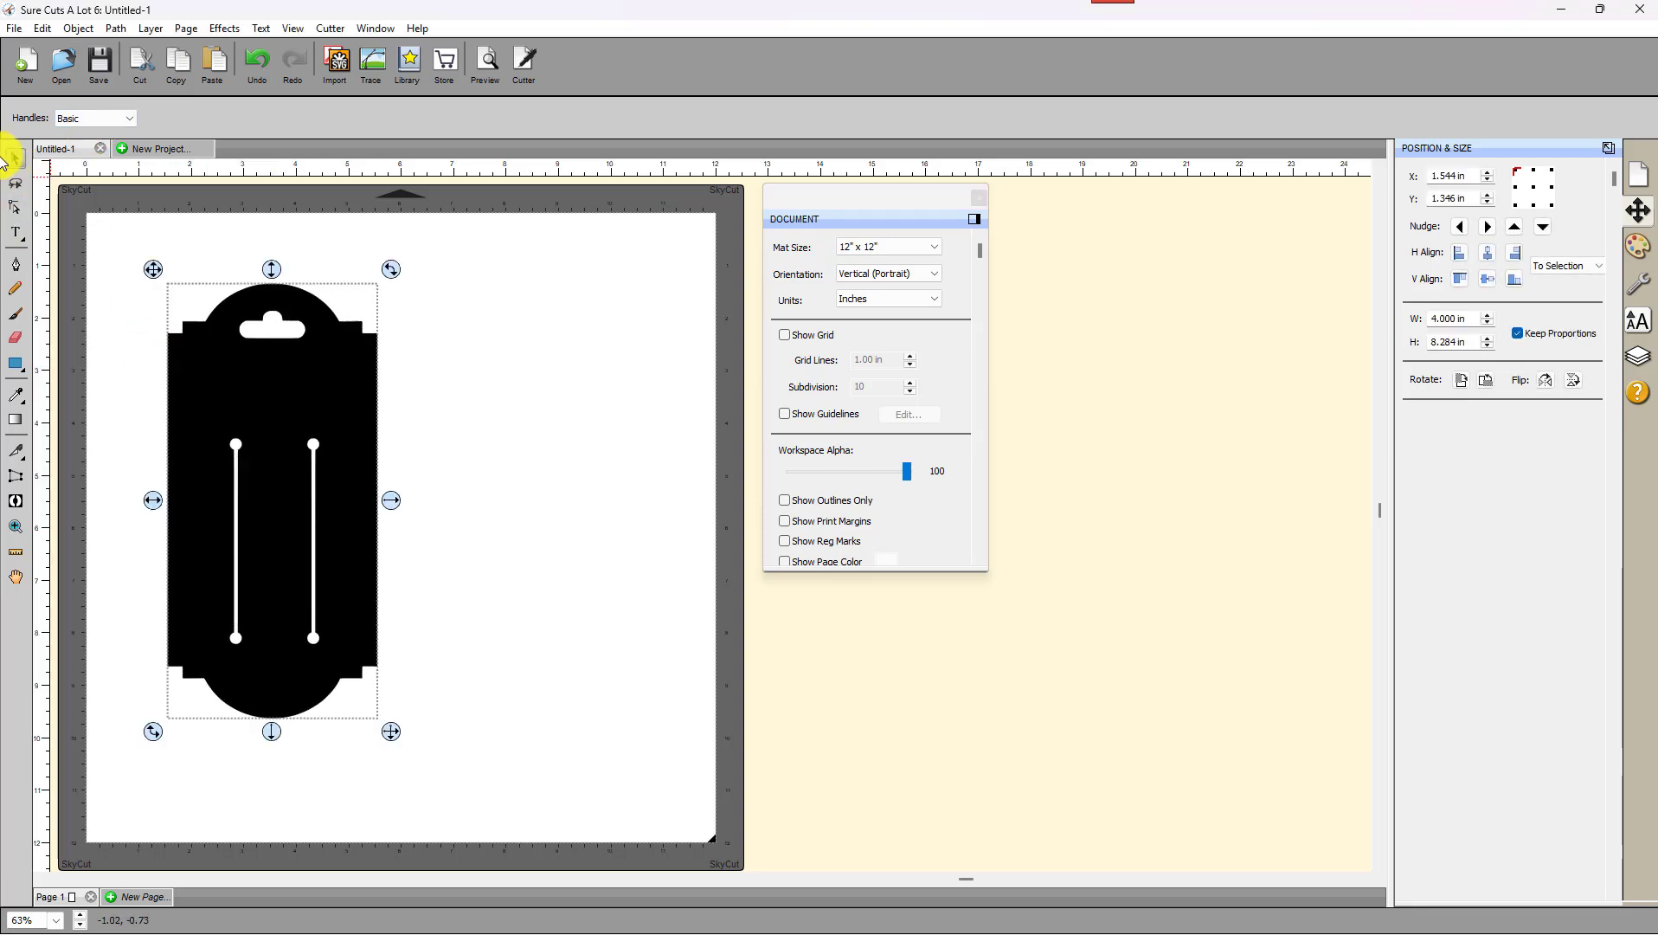
click(16, 211)
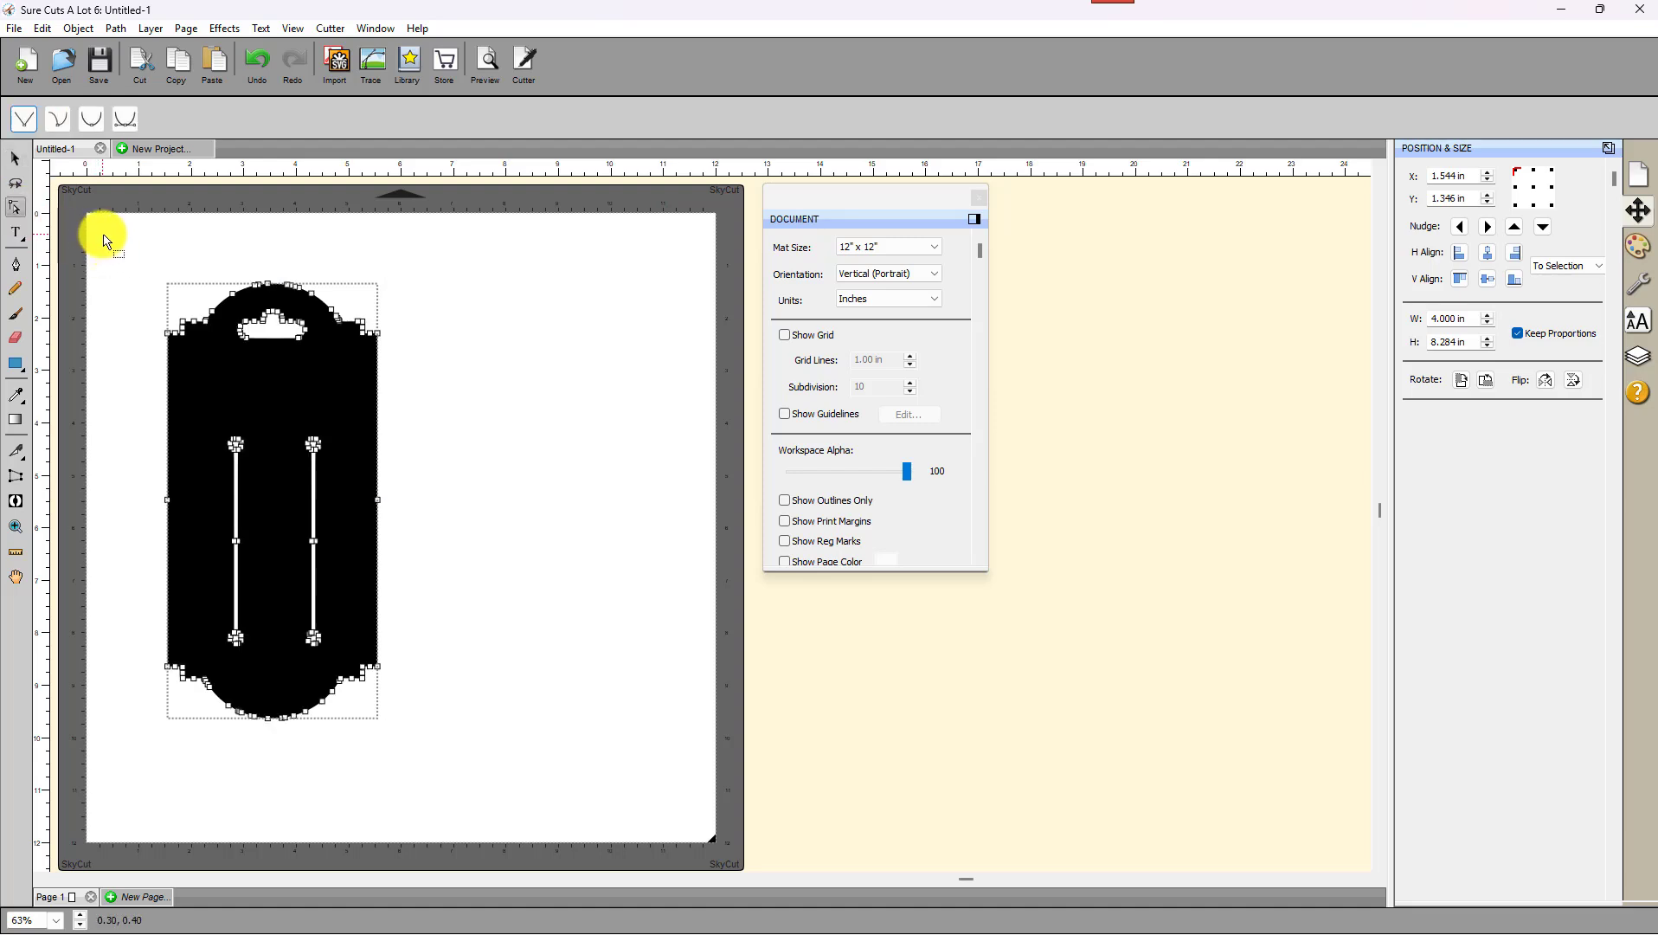
drag(102, 232, 487, 435)
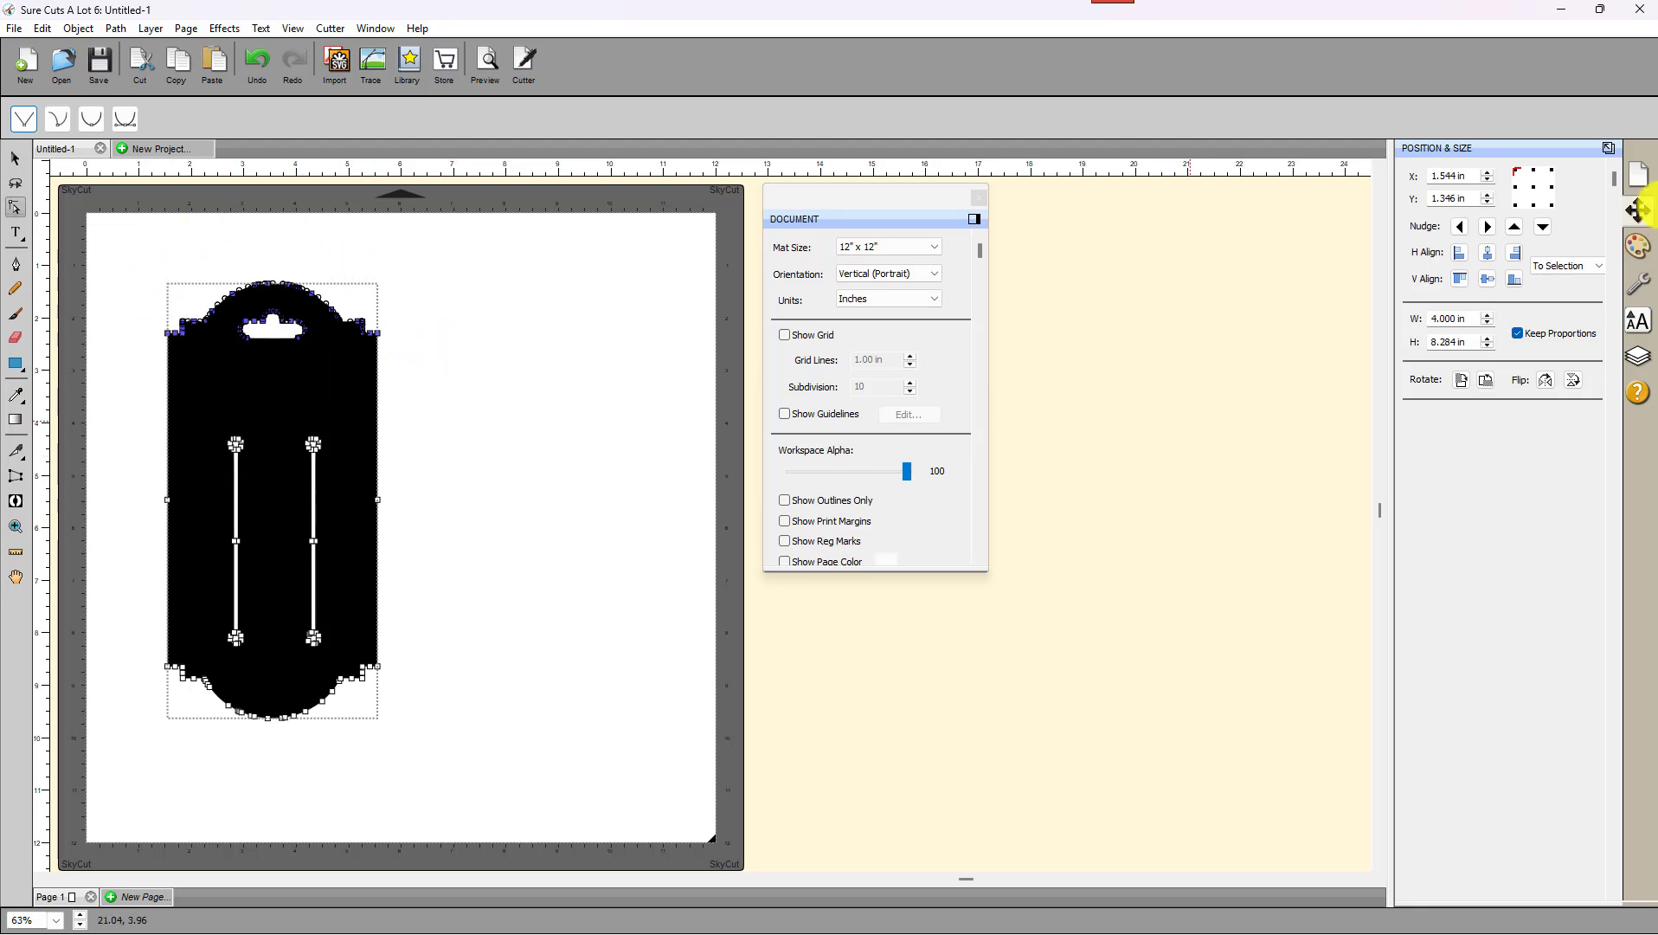
key(Up)
key(Up)
key(Up)
key(Up)
key(Up)
key(Up)
key(Up)
key(Up)
key(Up)
key(Up)
key(Up)
key(Up)
key(Up)
key(Up)
key(Up)
key(Up)
key(Up)
key(Up)
key(Up)
key(Up)
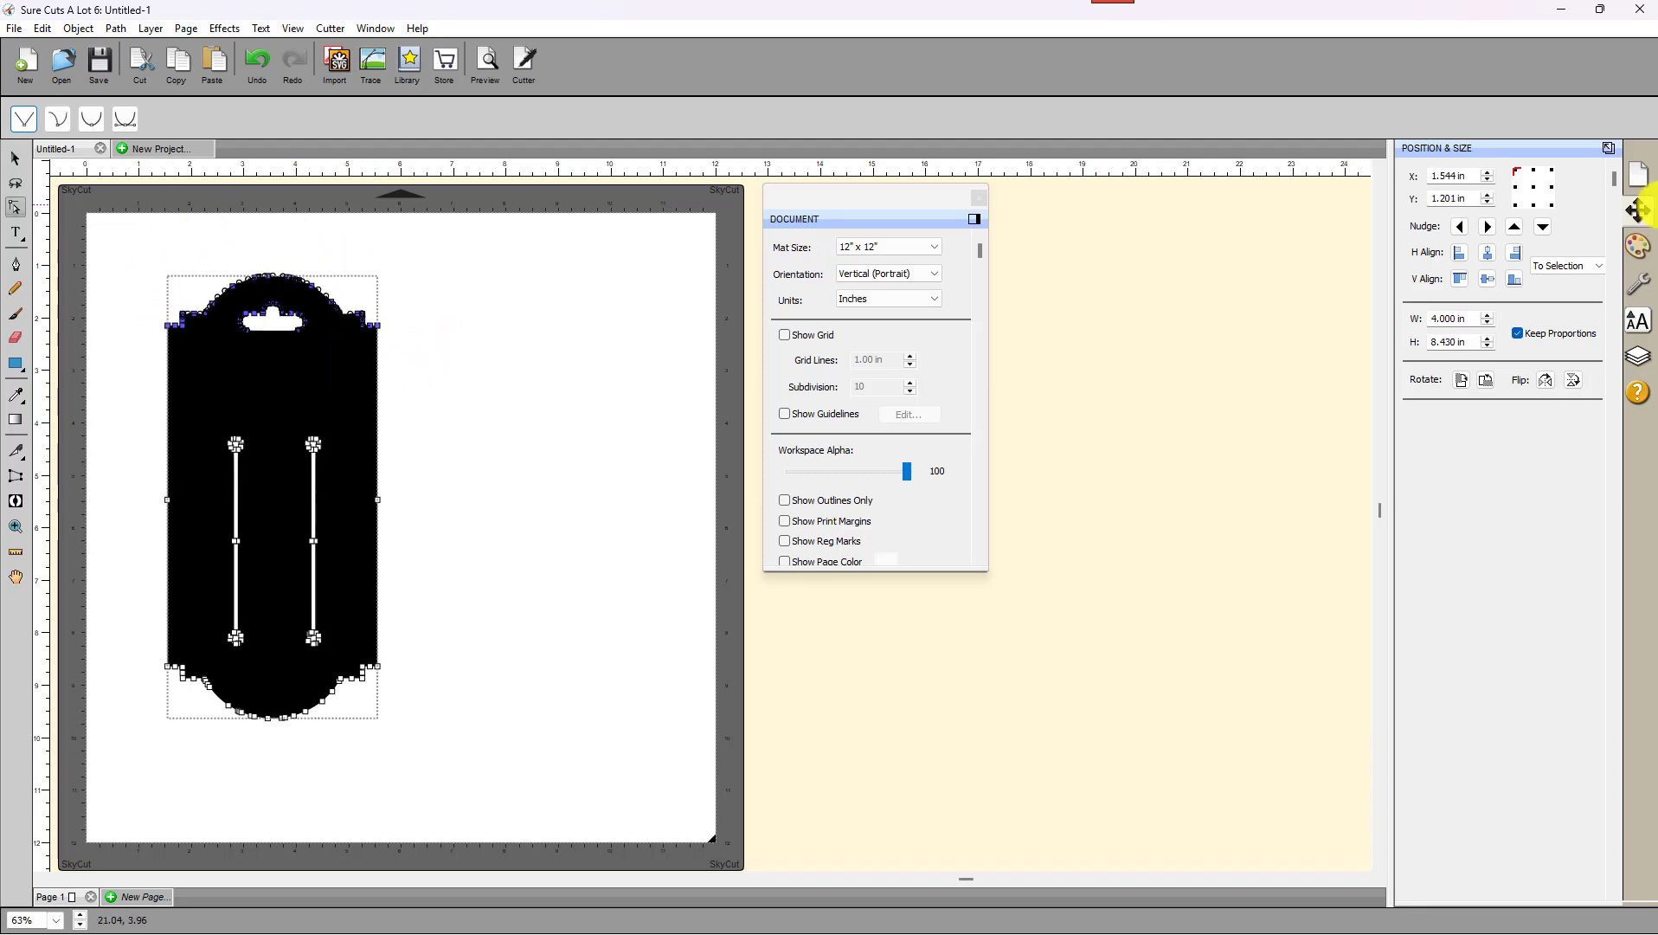
key(Up)
key(Up)
key(Up)
key(Up)
key(Up)
key(Up)
key(Up)
key(Up)
key(Up)
key(Up)
key(Up)
key(Up)
key(Up)
key(Up)
key(Up)
key(Up)
key(Up)
key(Up)
key(Up)
key(Up)
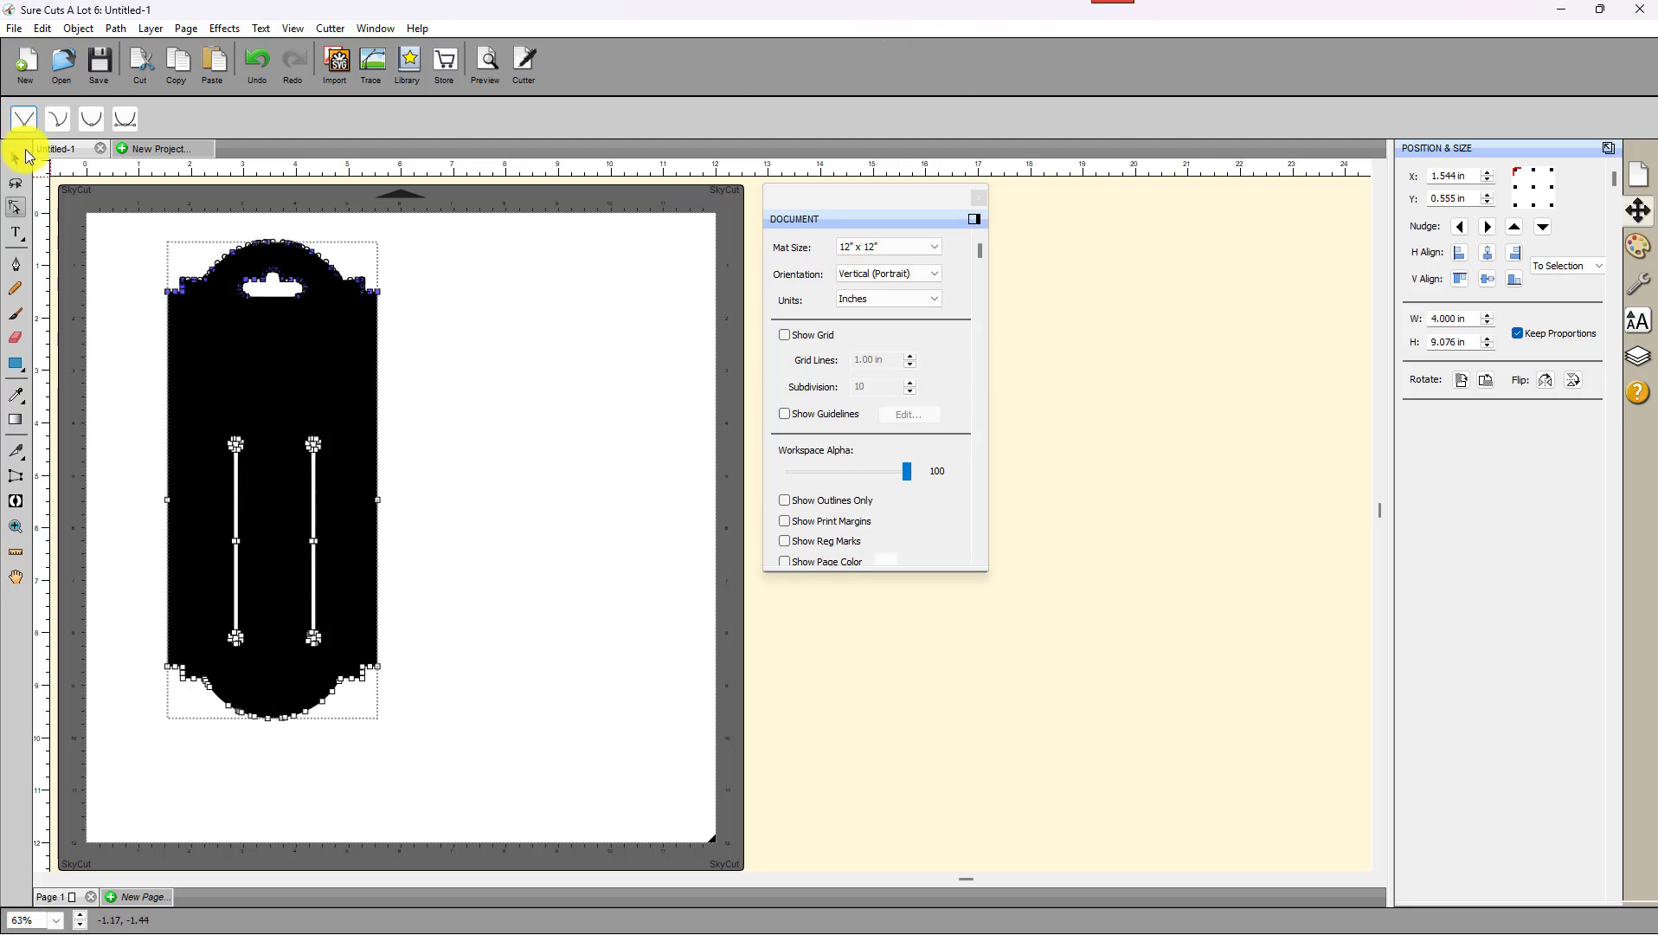
click(16, 159)
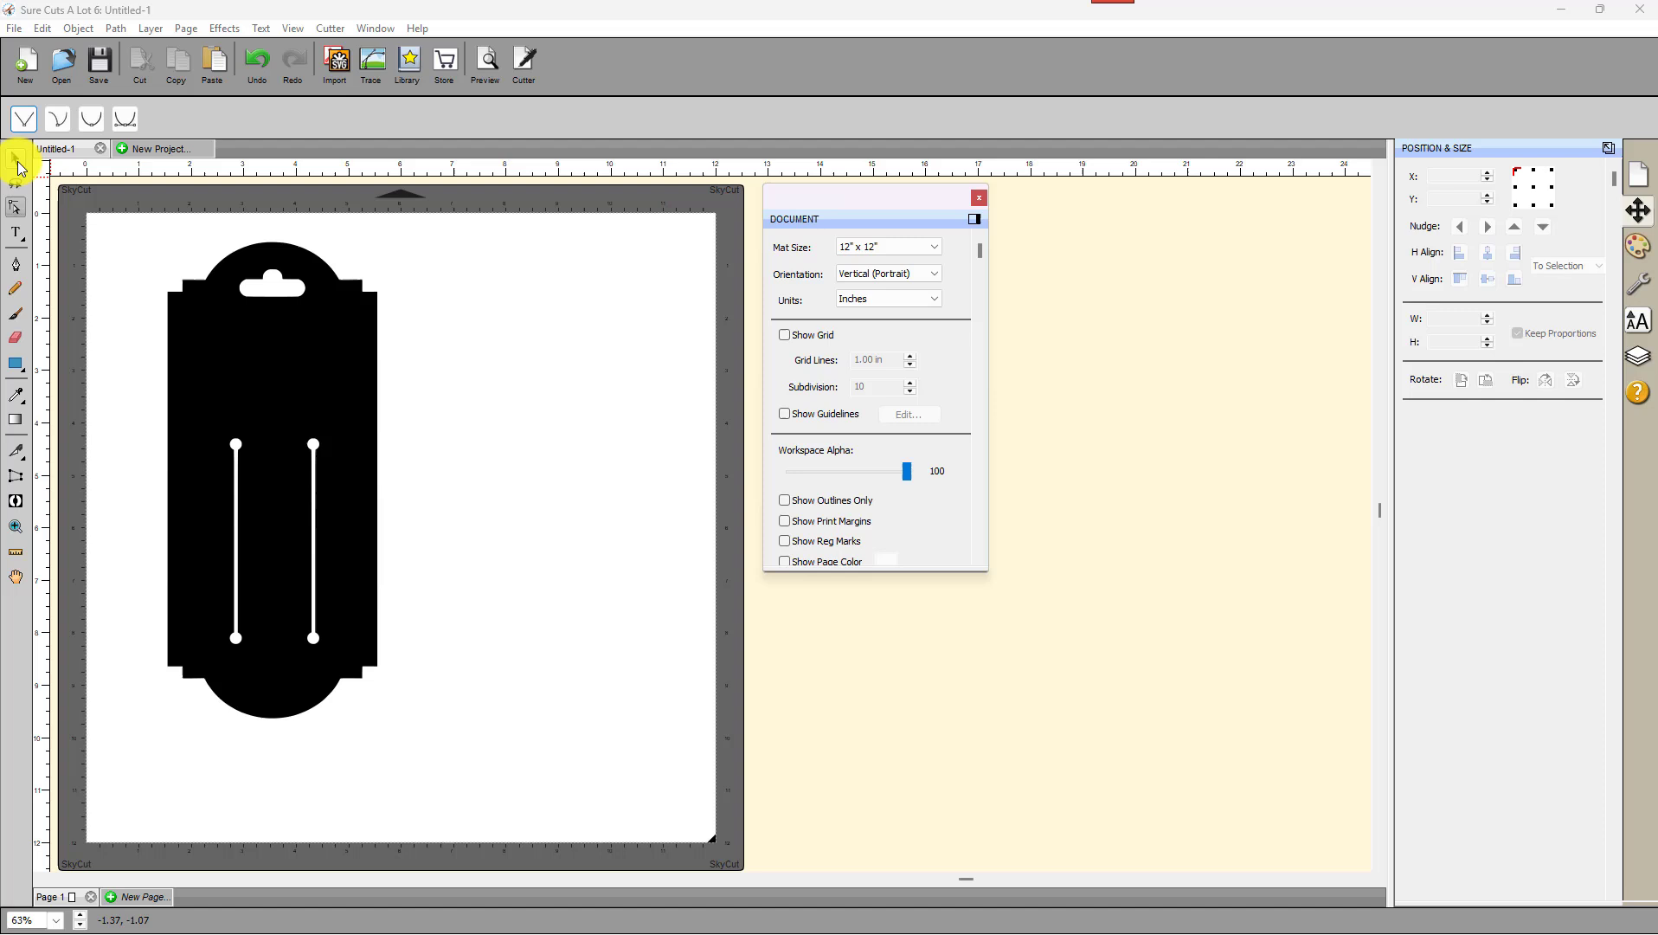
double_click(374, 375)
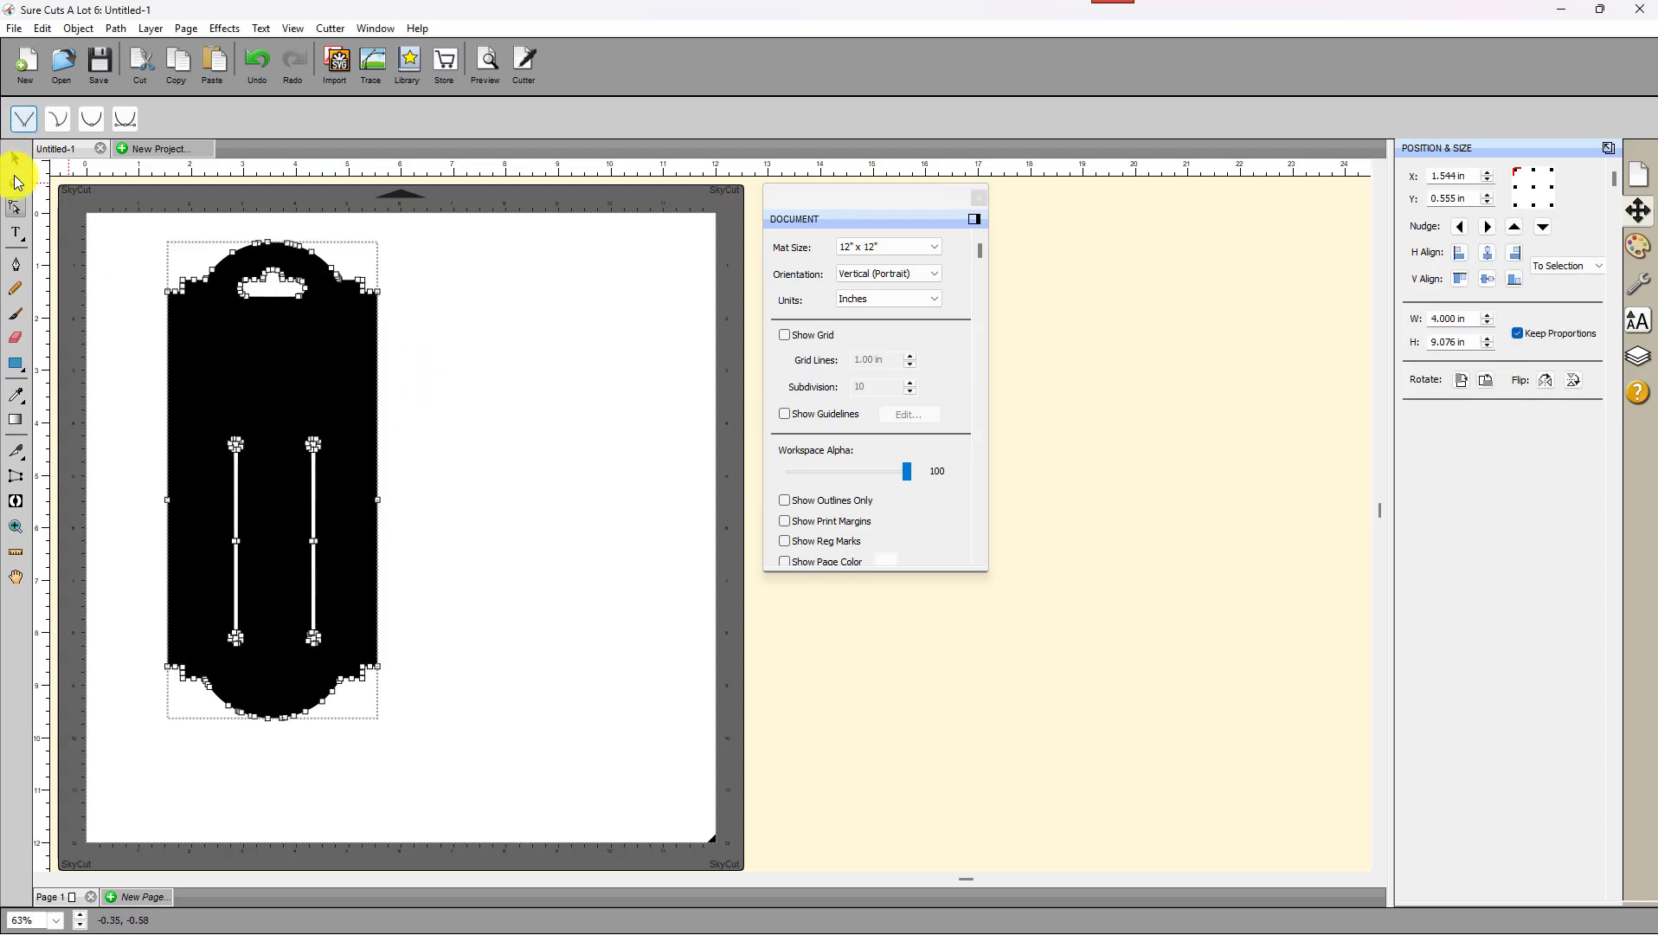
click(16, 159)
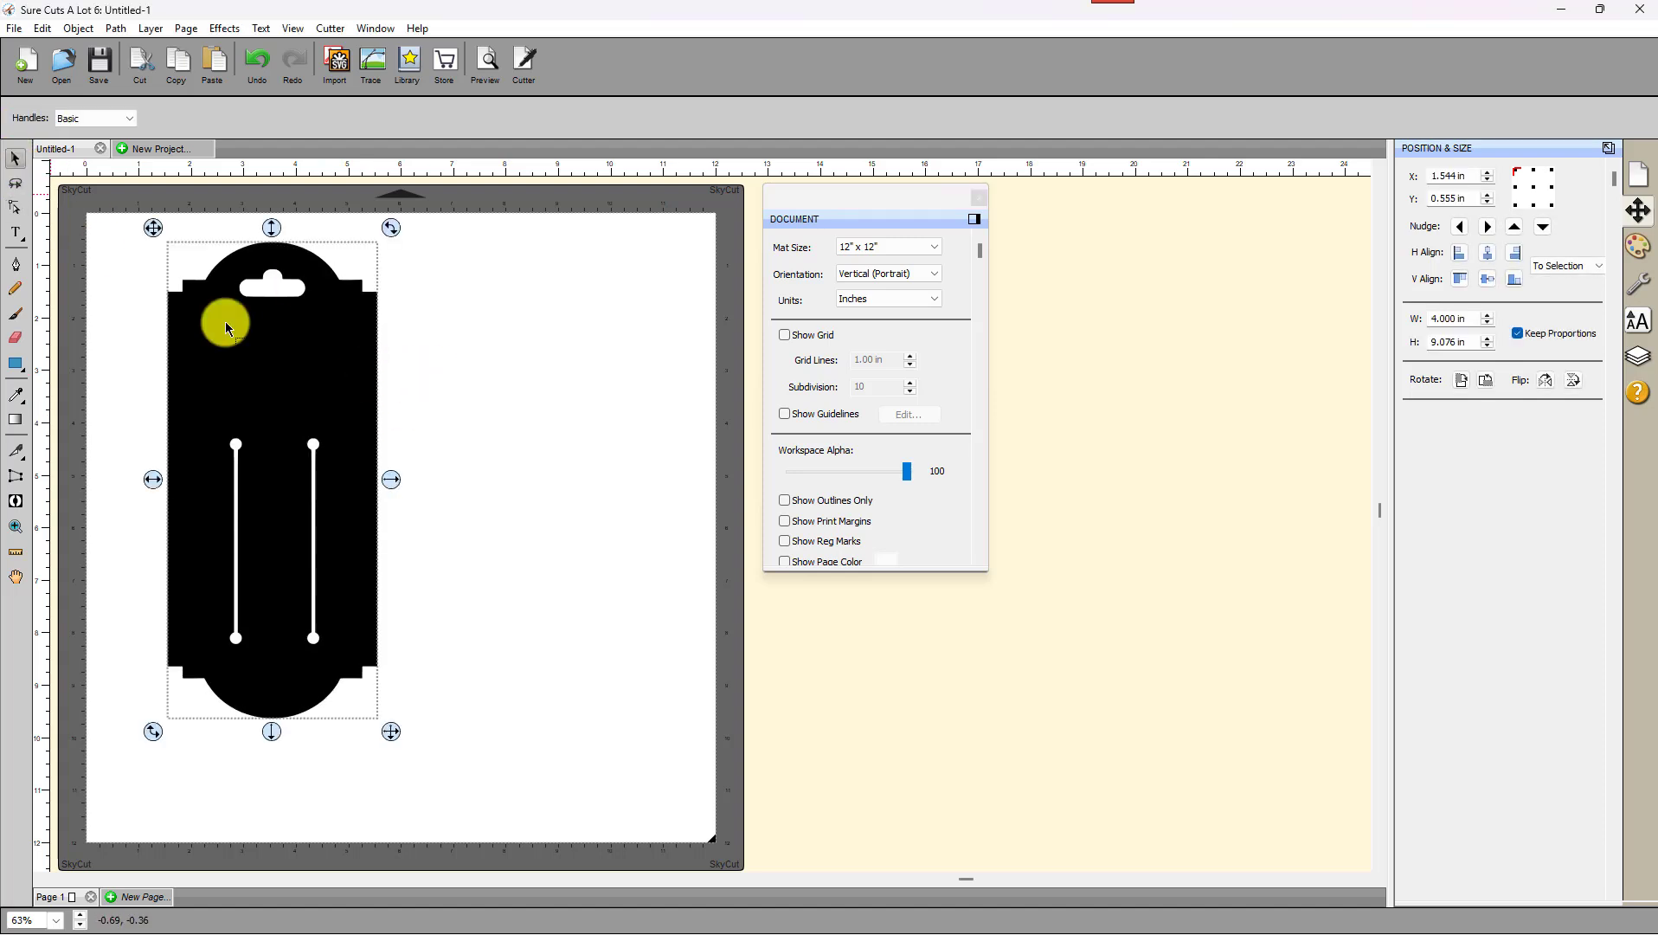
Preview the lengthened holder's cut lines and close the preview.
click(485, 62)
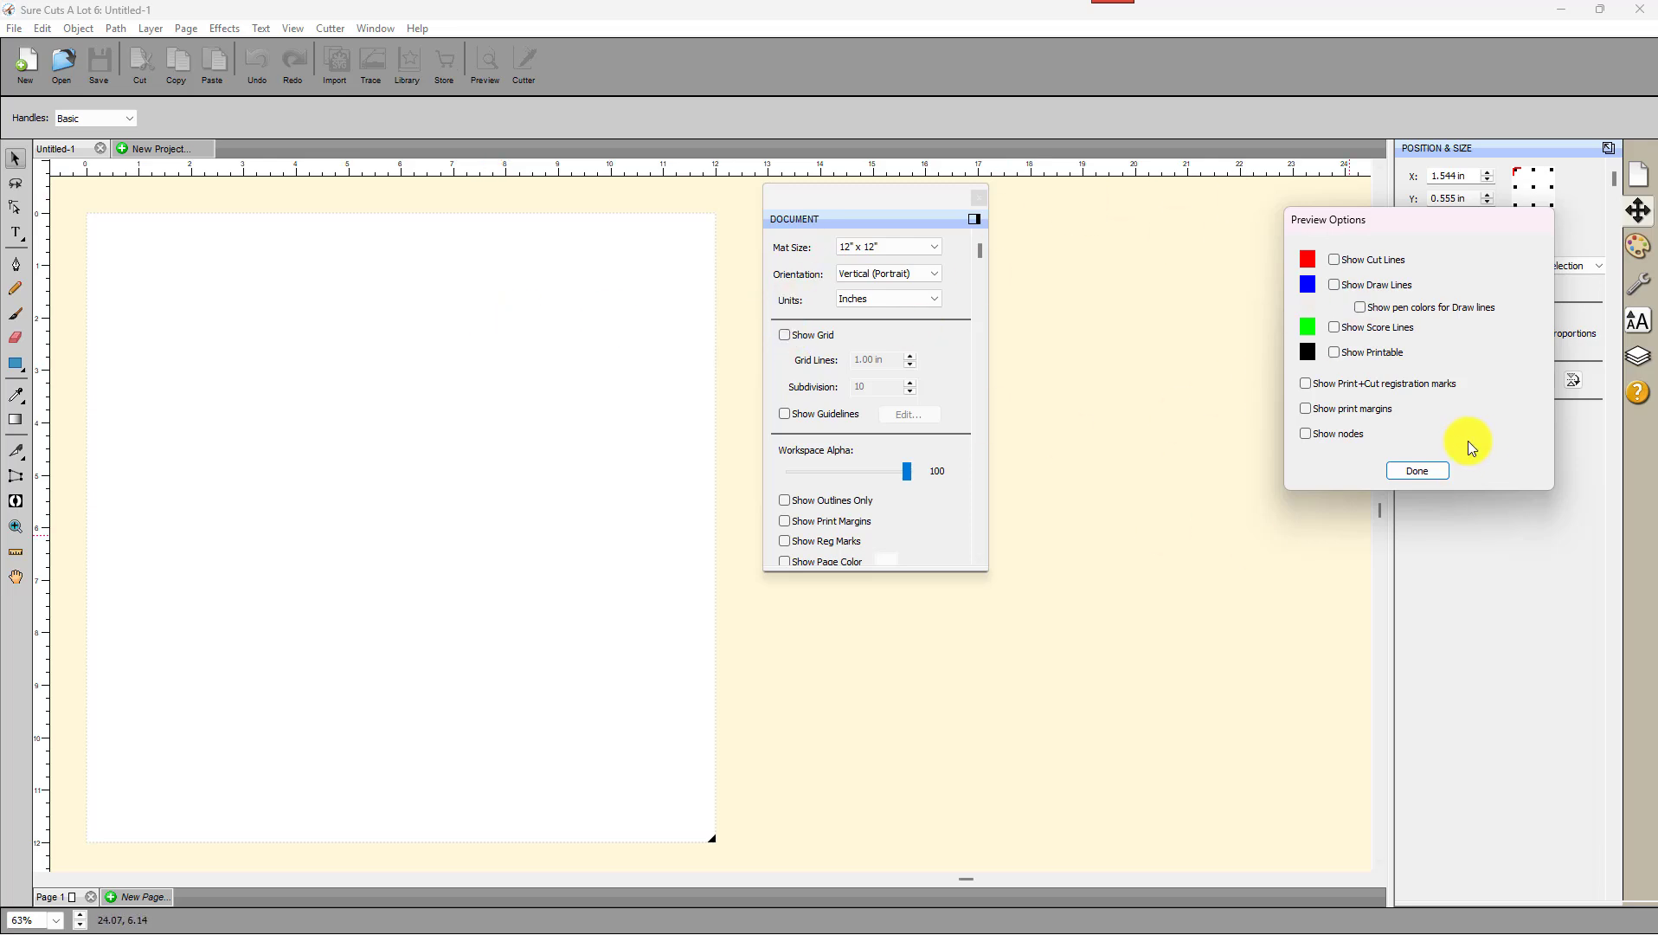
click(1337, 262)
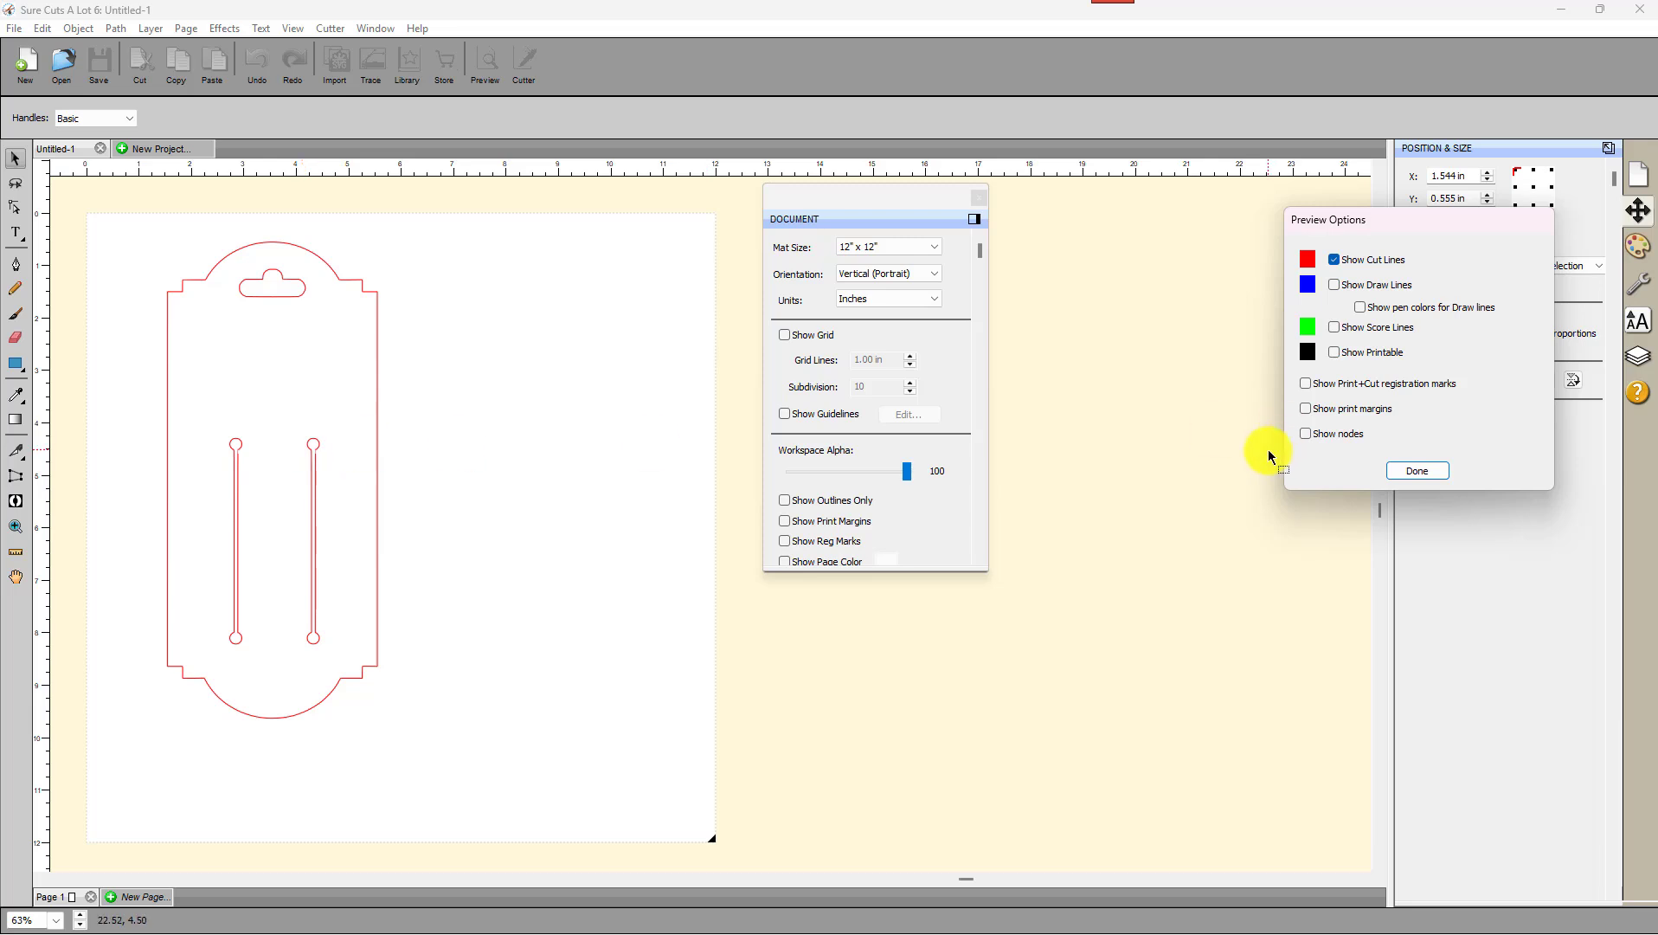
click(1417, 470)
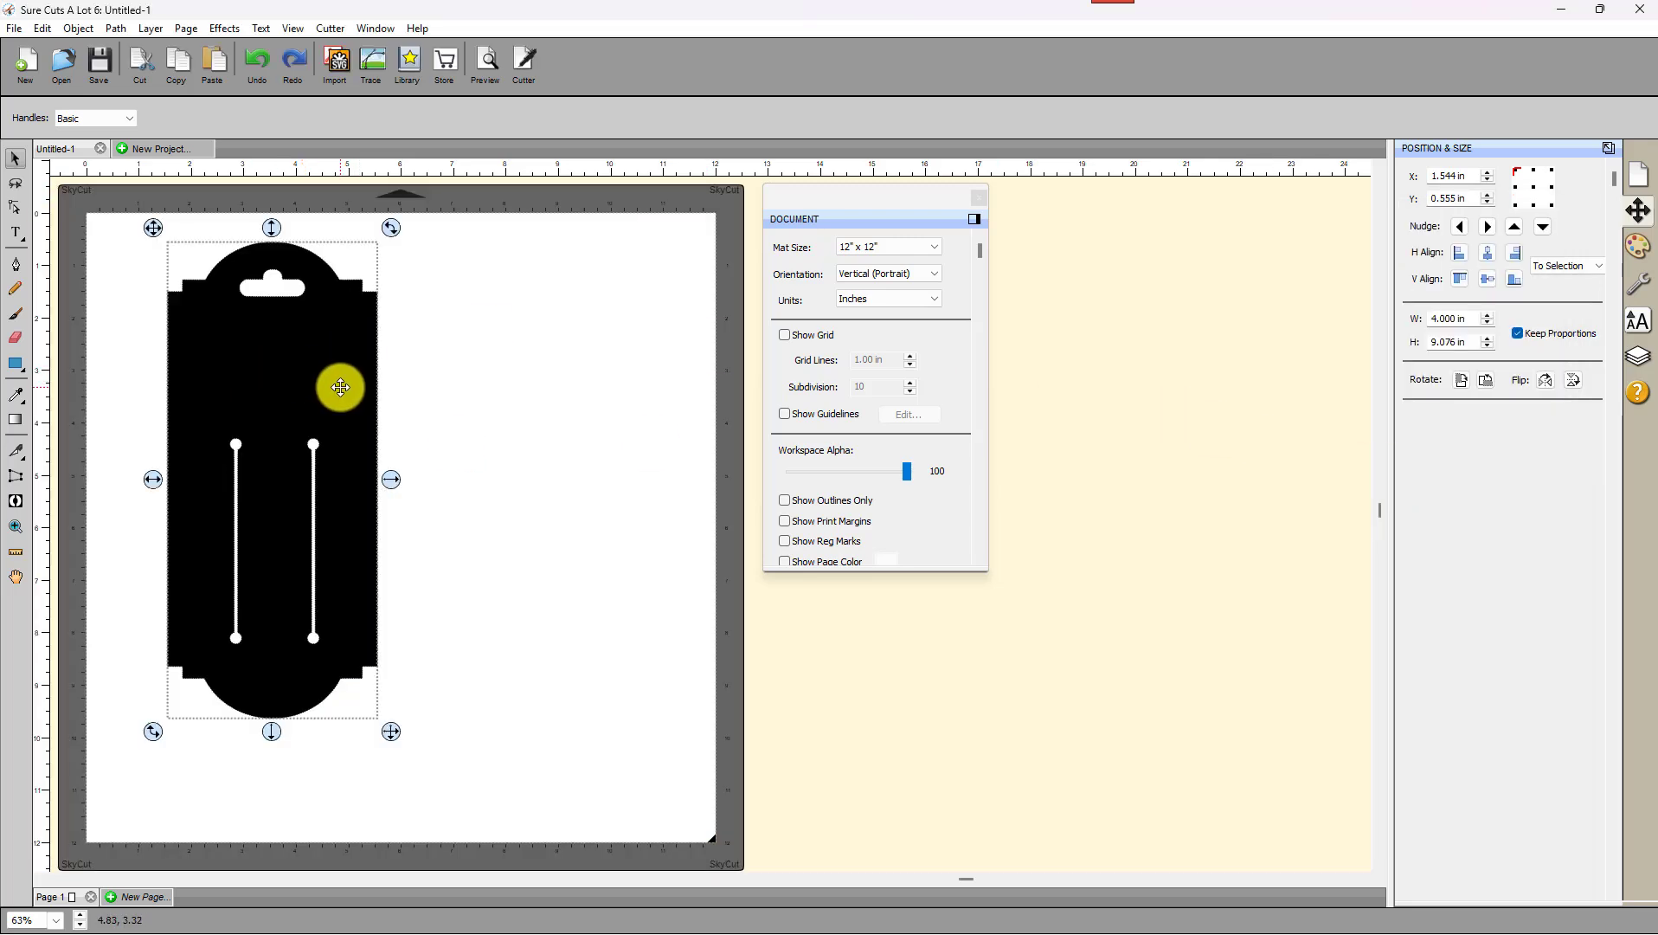
Fill the holder with the pale pink colour F0D9D9.
click(1638, 246)
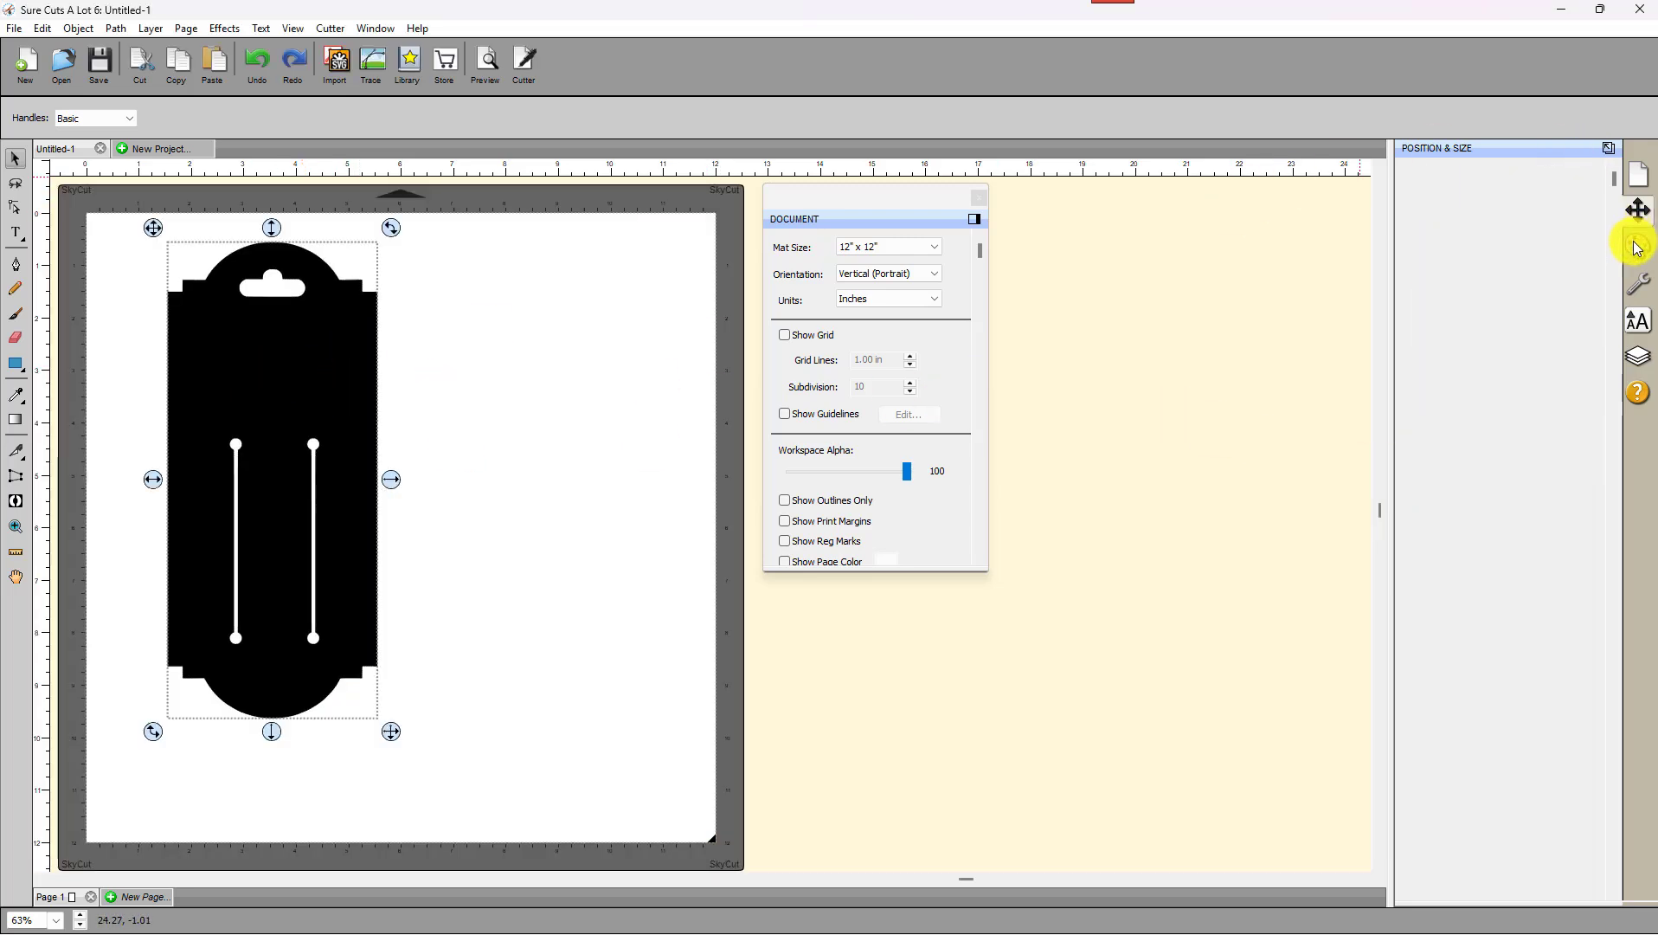
click(1557, 176)
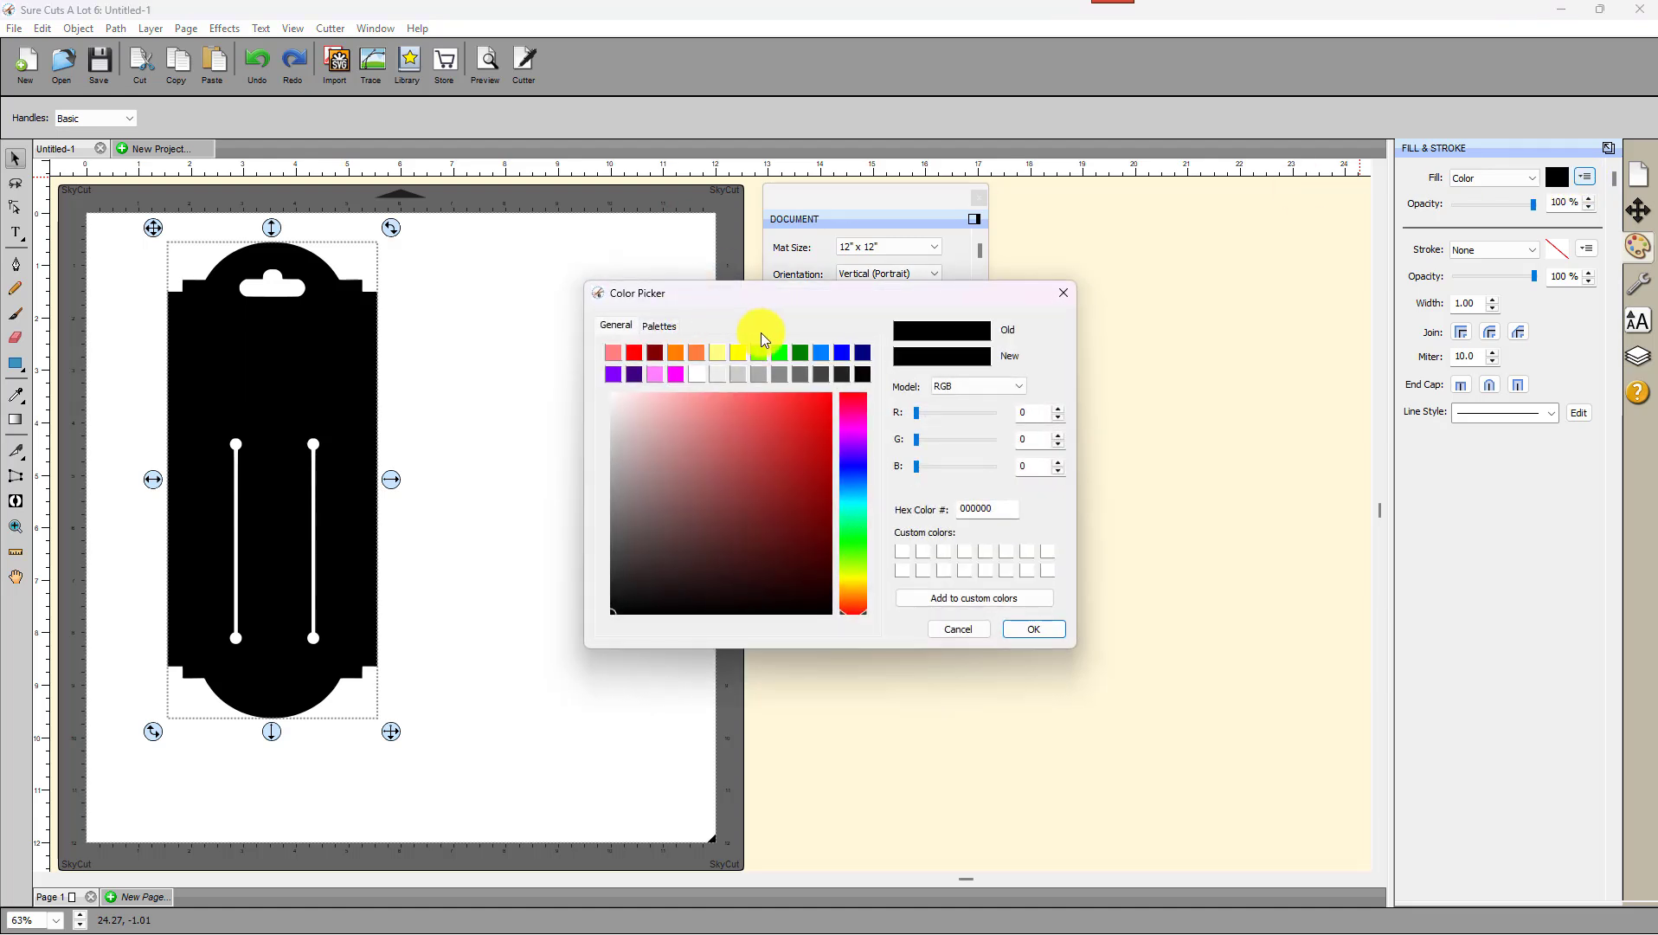
click(614, 351)
drag(740, 403, 632, 406)
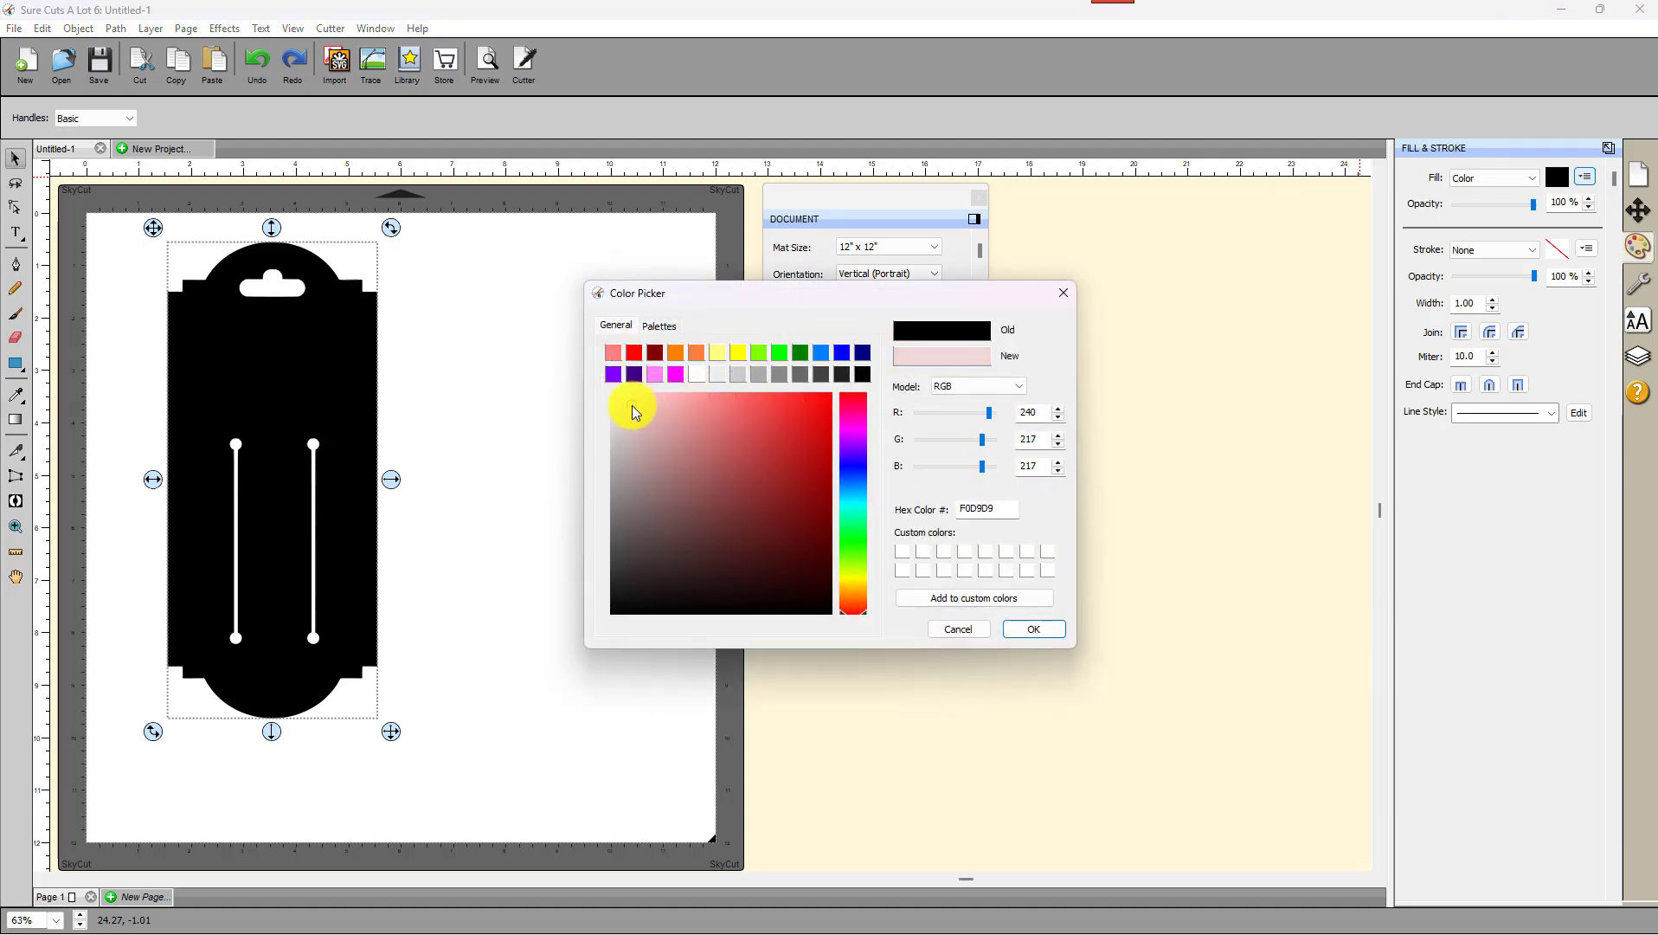
click(1039, 631)
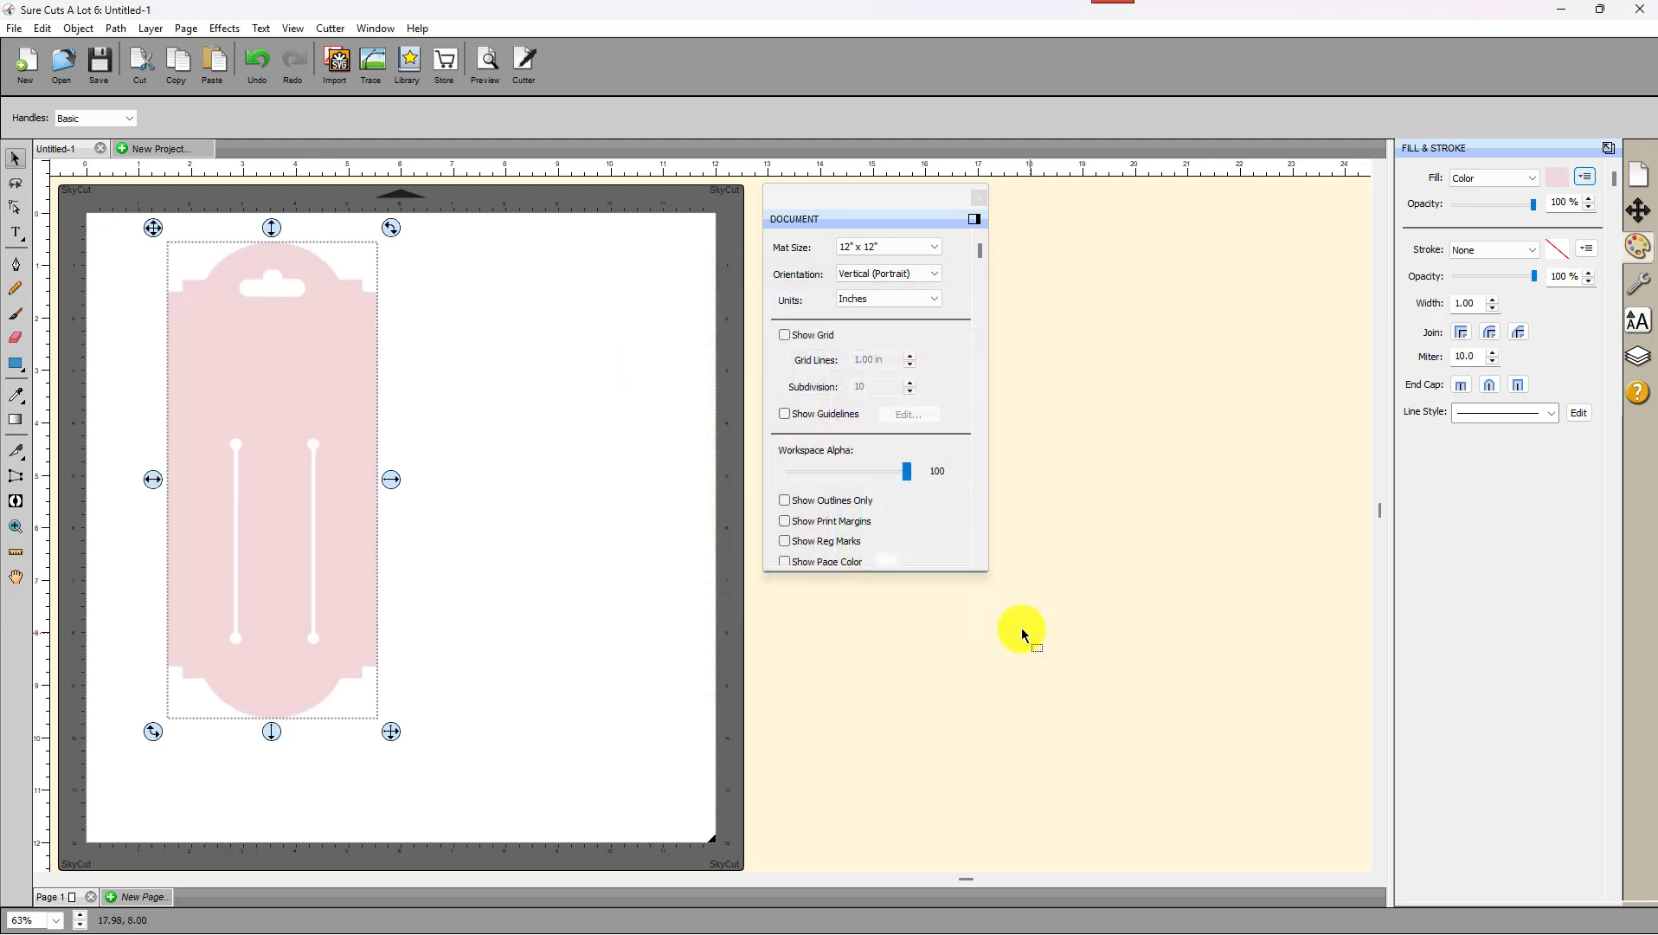
Give the holder a solid colour stroke in dark blue 000080 and deselect it.
click(1532, 251)
click(1477, 270)
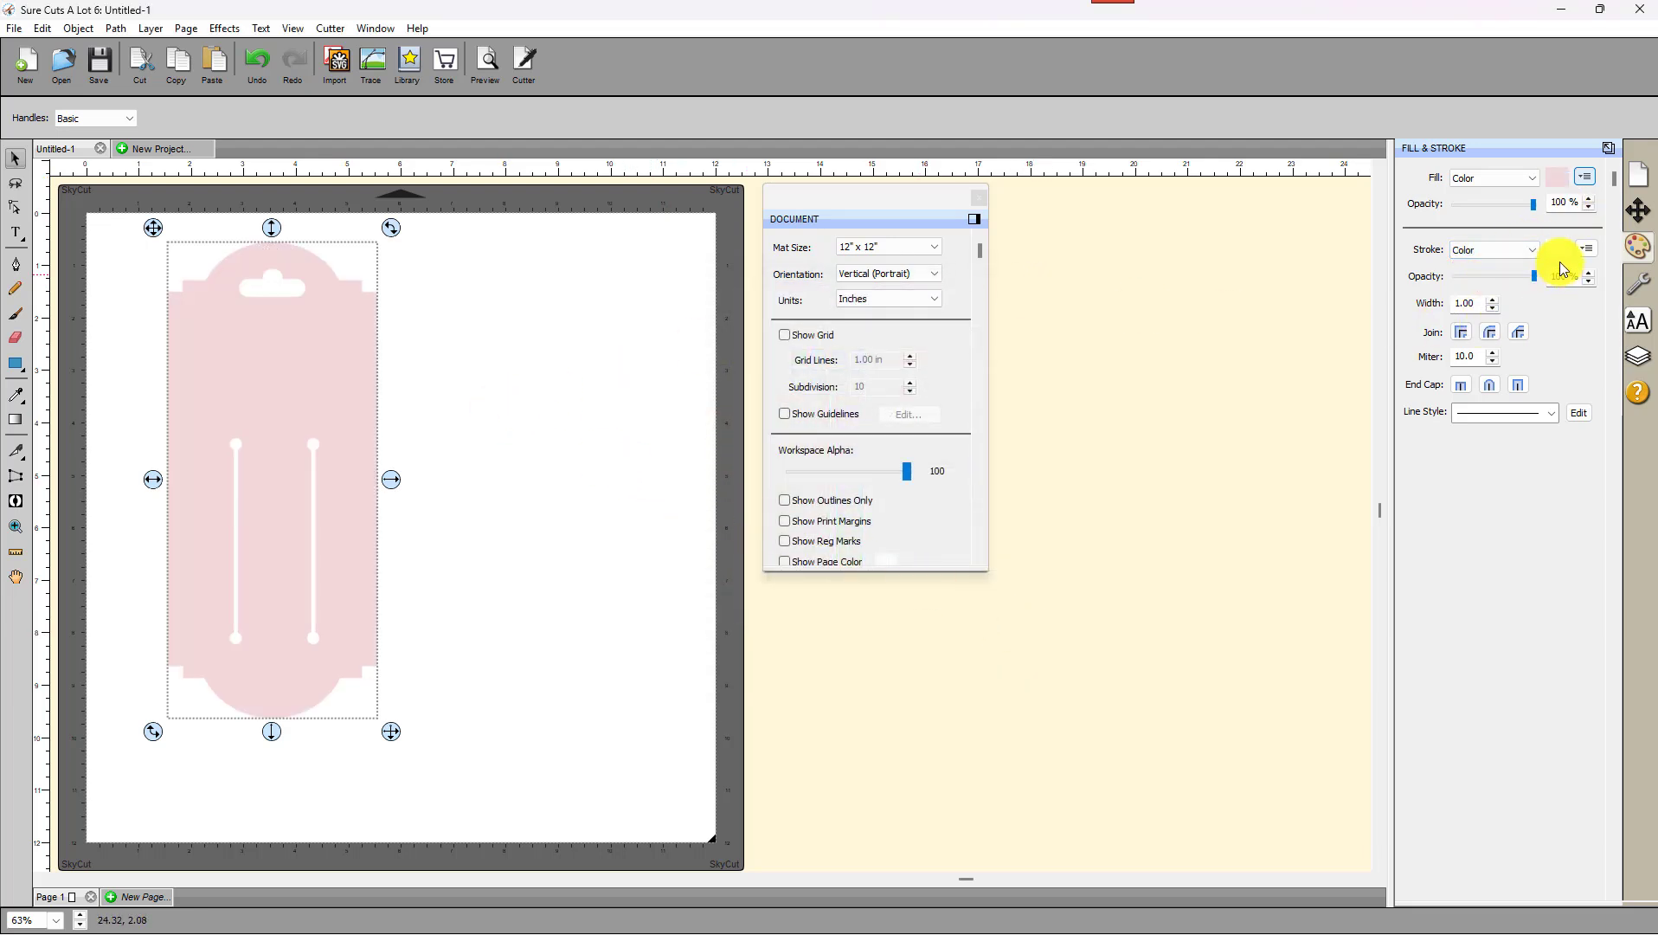
click(1557, 250)
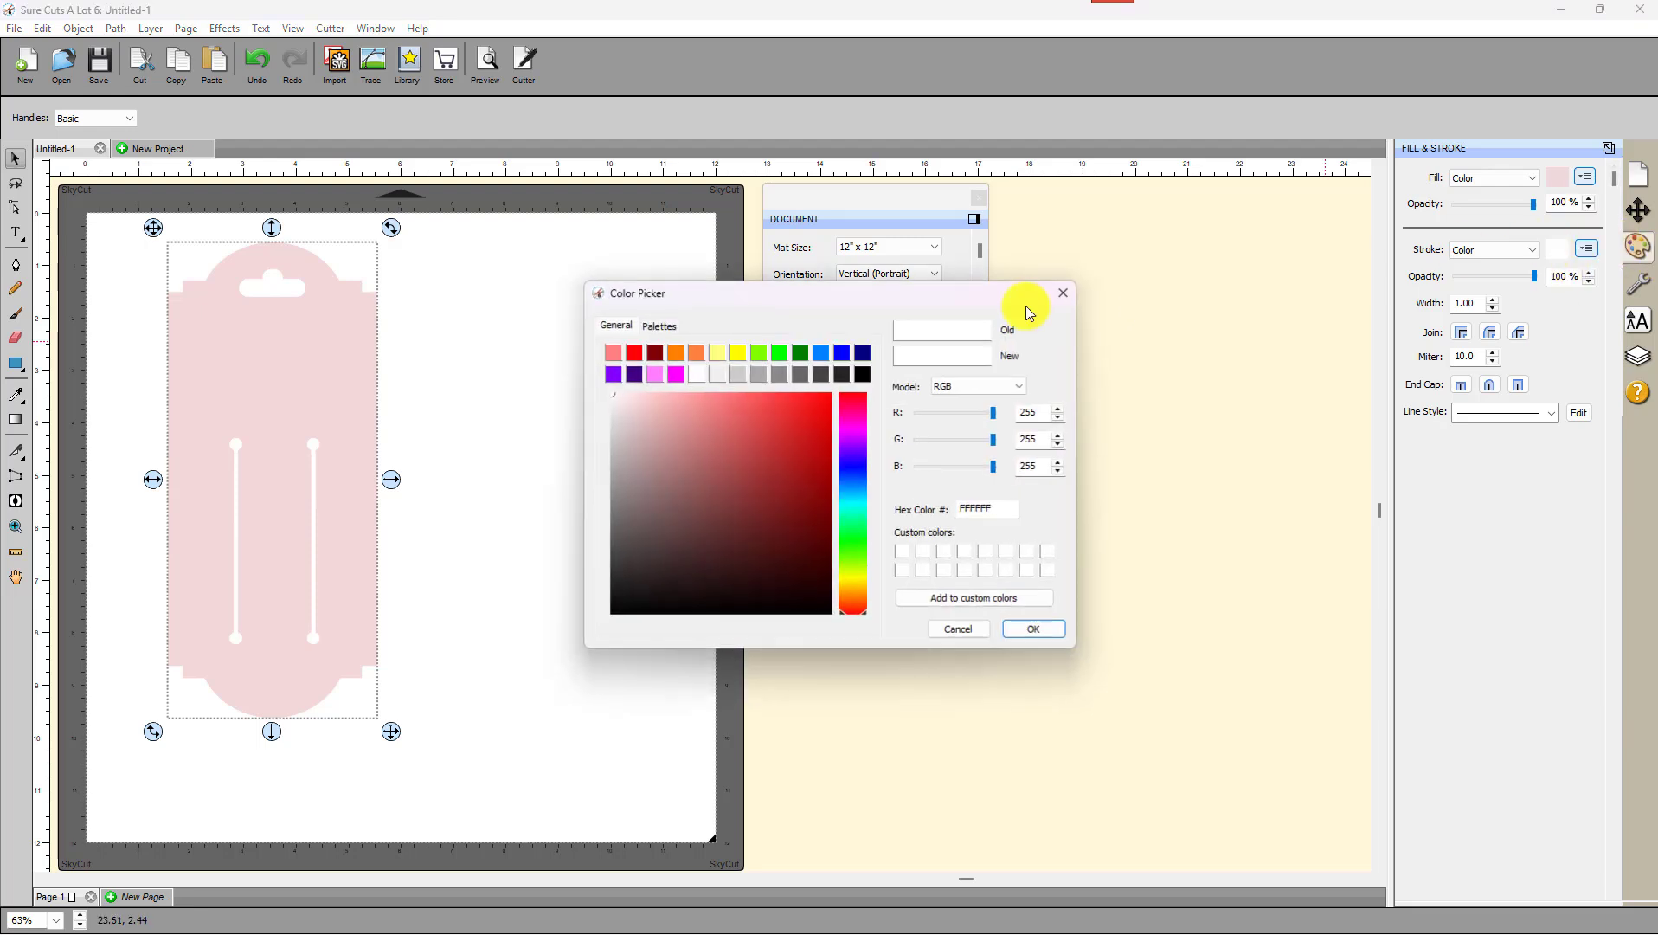
click(864, 357)
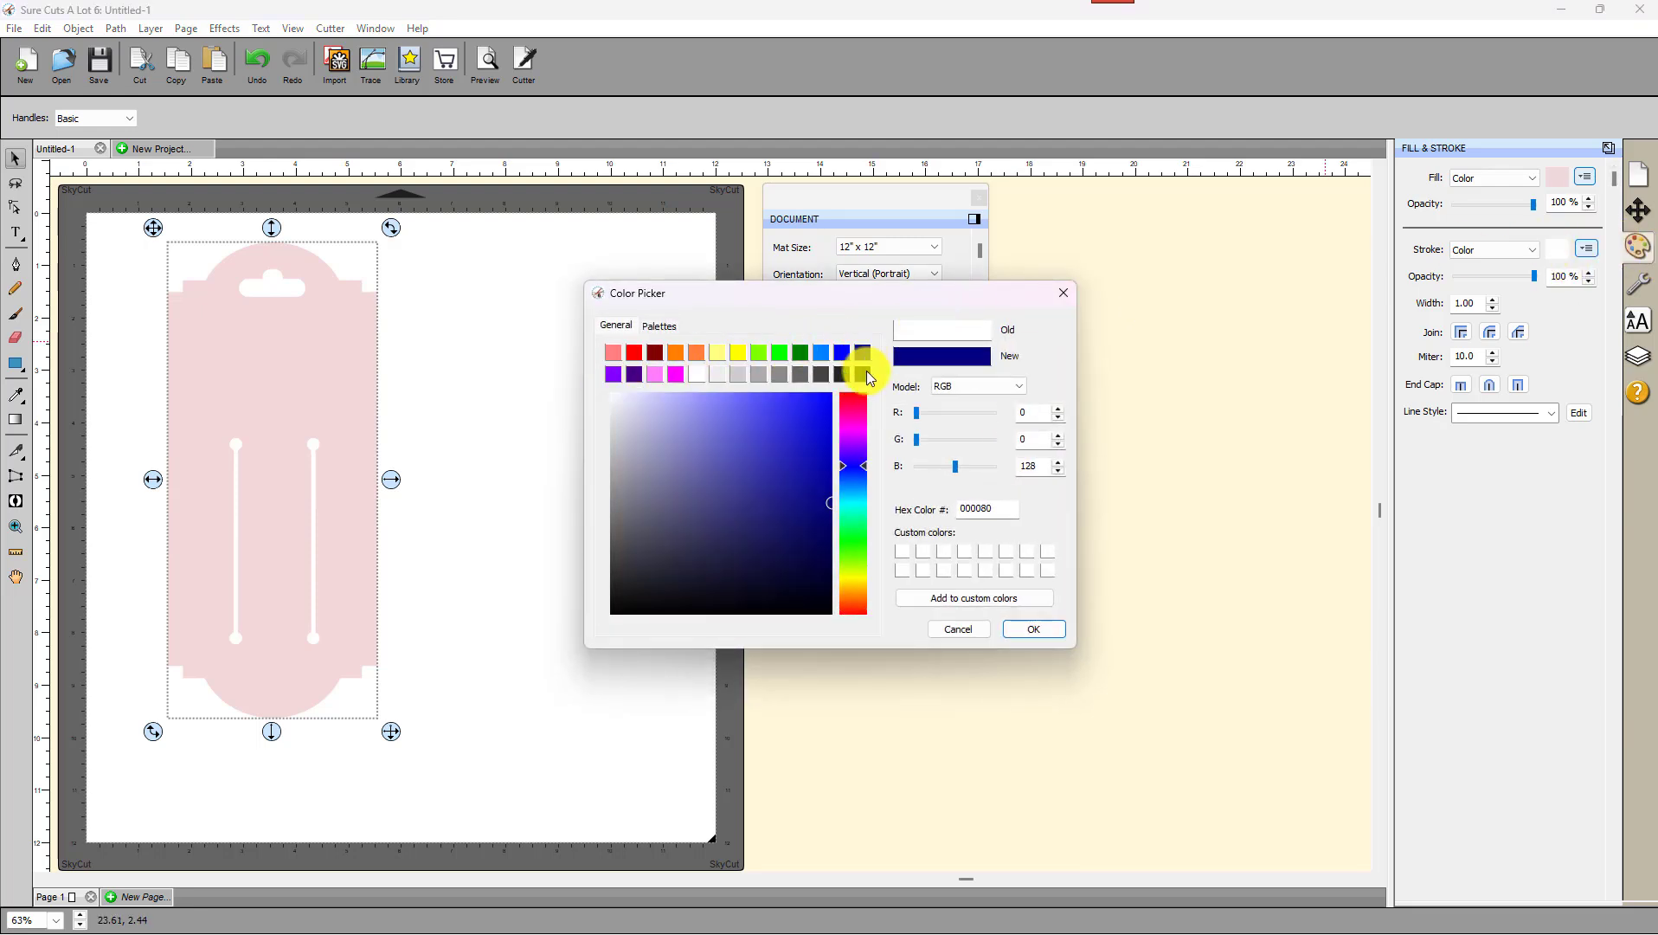
click(1036, 625)
click(471, 368)
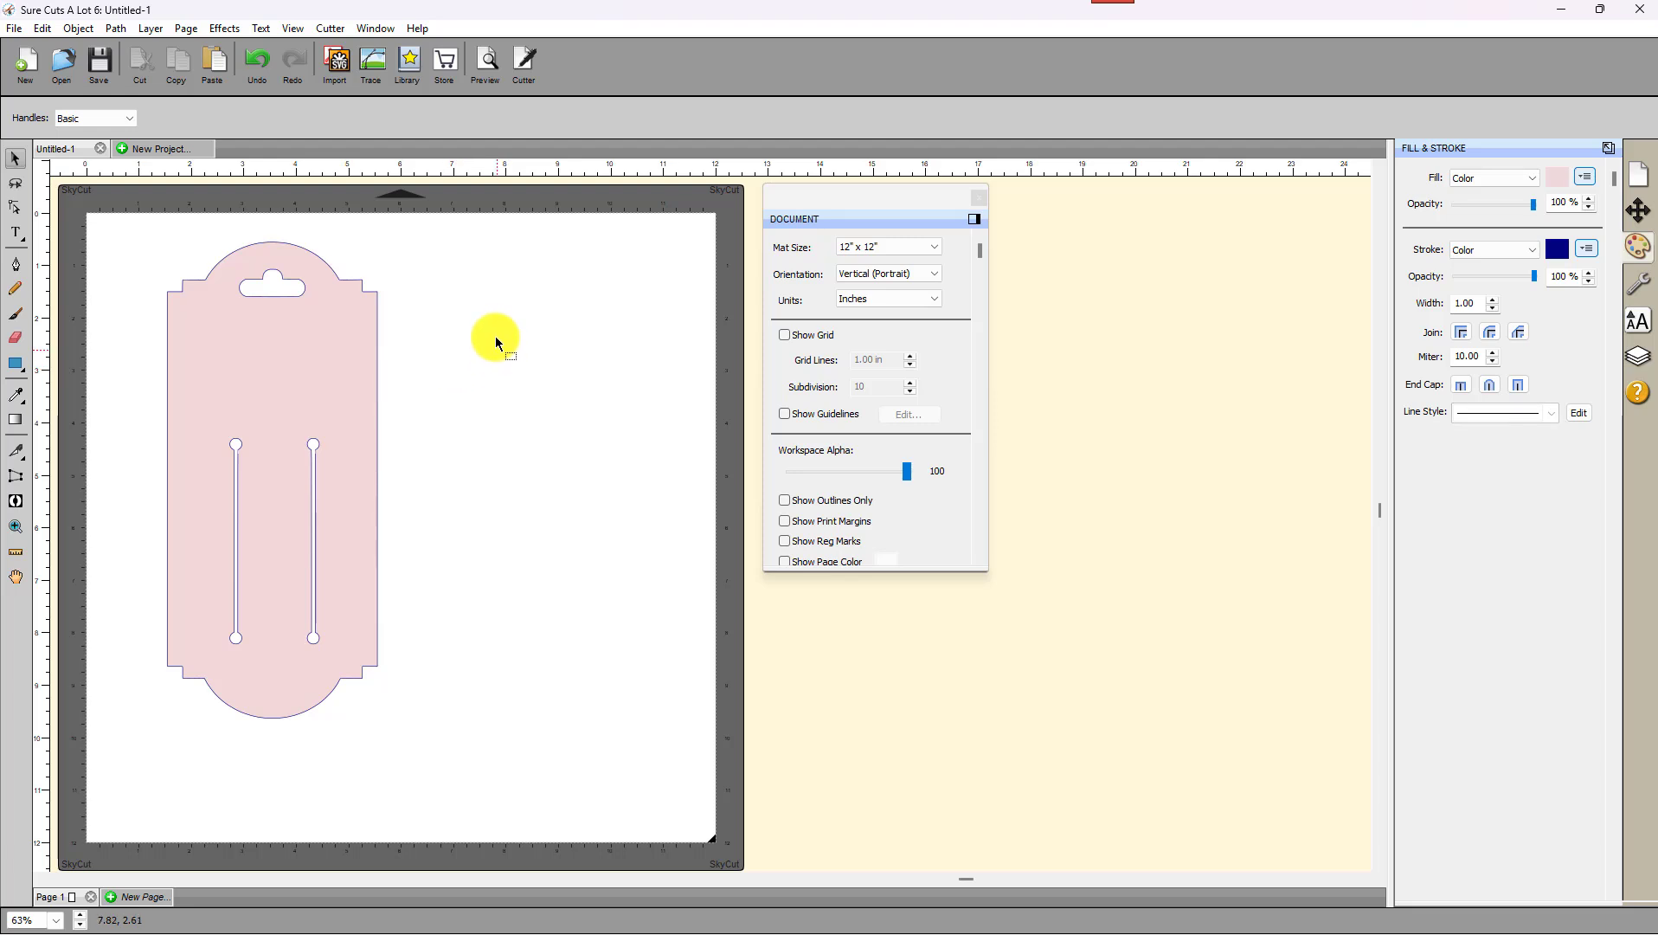